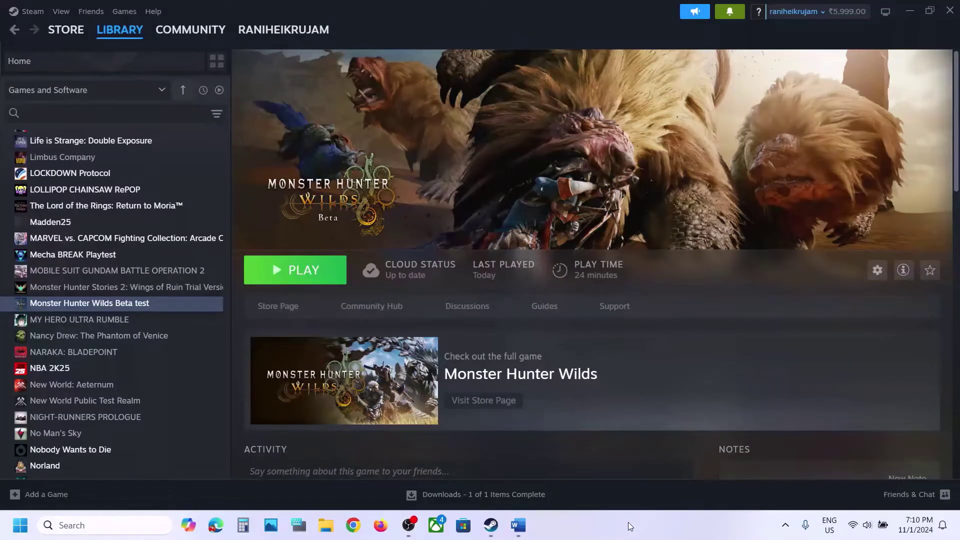
Open the Start menu's power options and dismiss them without restarting.
{"action": "left_click", "coordinate": [19, 523]}
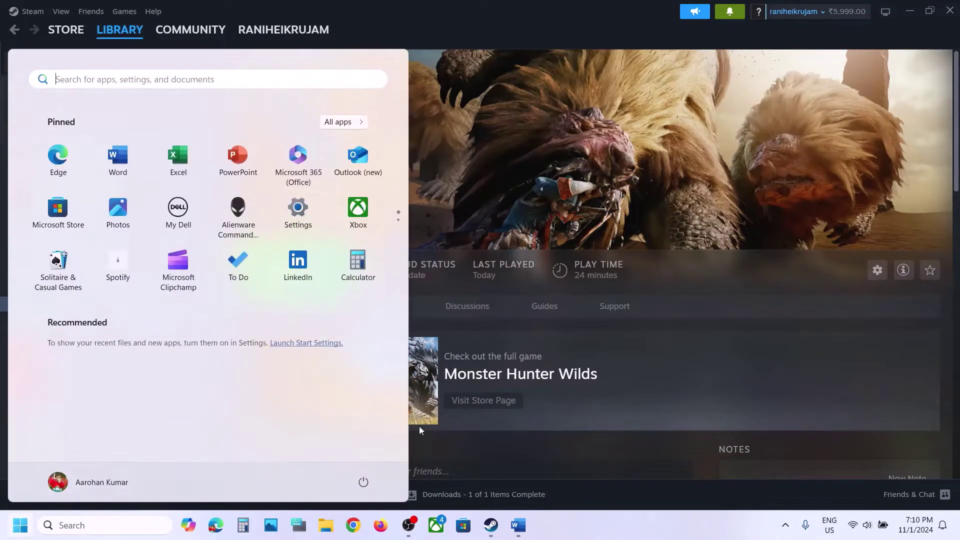
{"action": "left_click", "coordinate": [372, 487]}
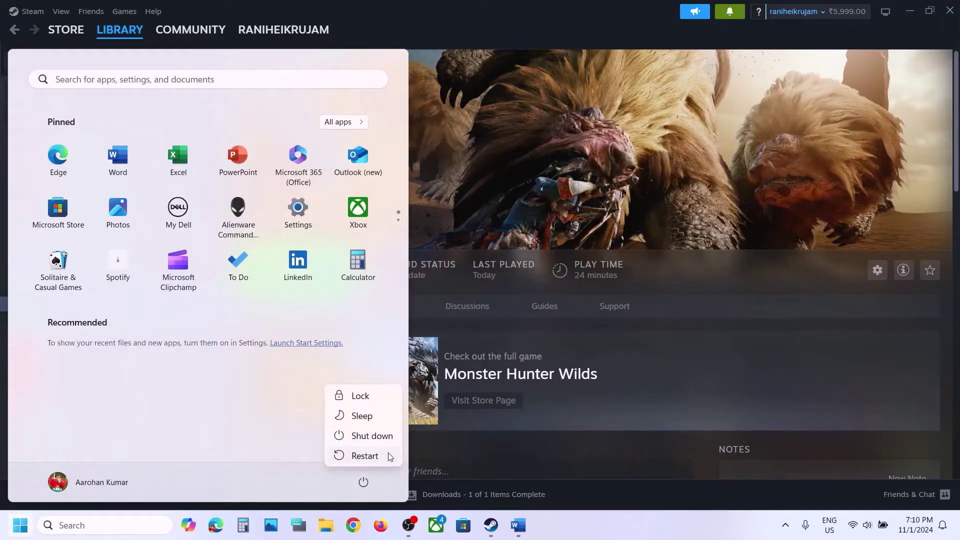
{"action": "key", "text": "Escape"}
{"action": "left_click", "coordinate": [817, 355]}
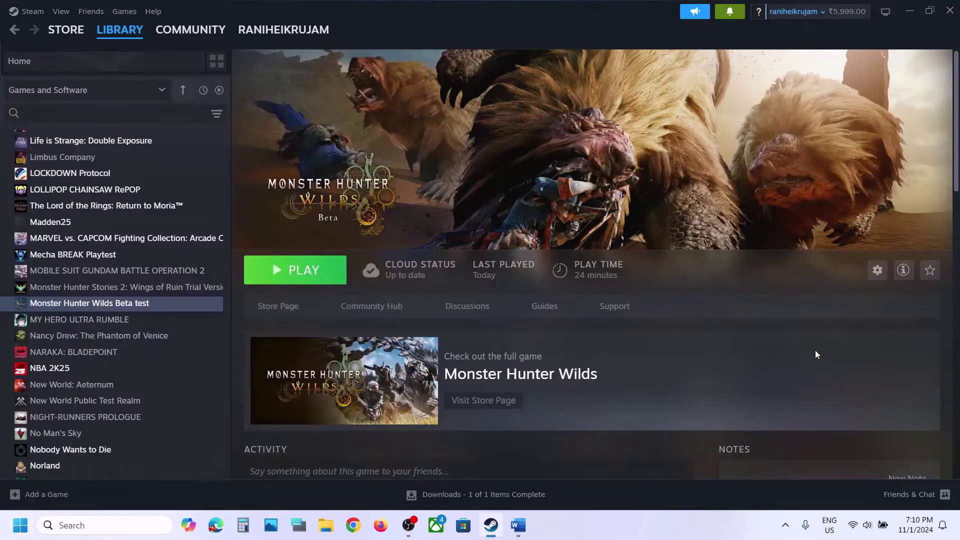
Read Step 2 in the Word guide, highlighting the CrashReport.exe backup instruction.
{"action": "left_click", "coordinate": [528, 521]}
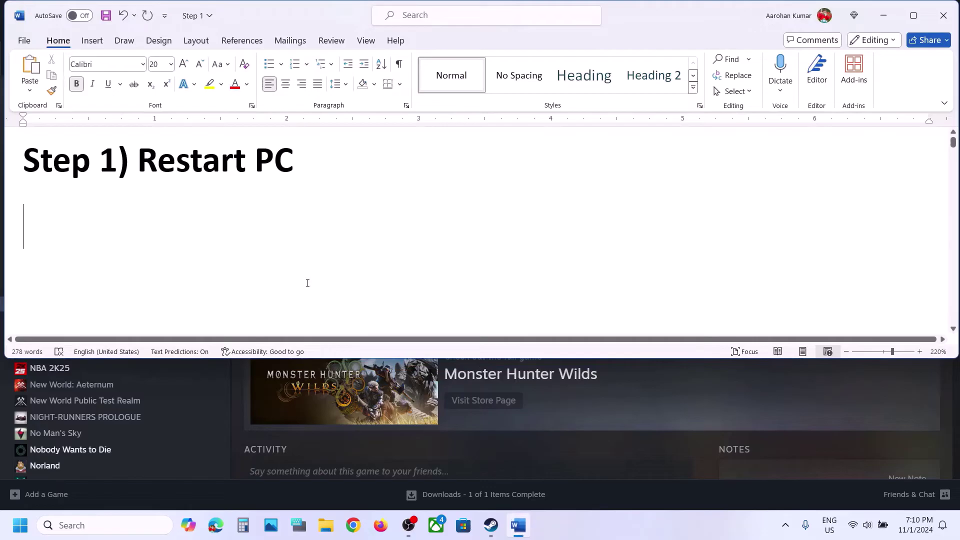
{"action": "scroll", "coordinate": [307, 278], "scroll_direction": "down", "scroll_amount": 5}
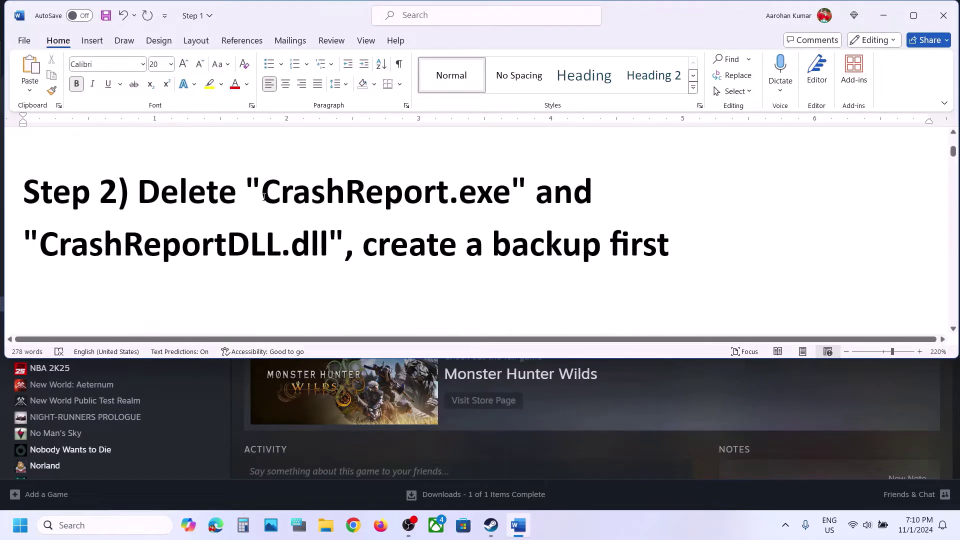
{"action": "double_click", "coordinate": [325, 195]}
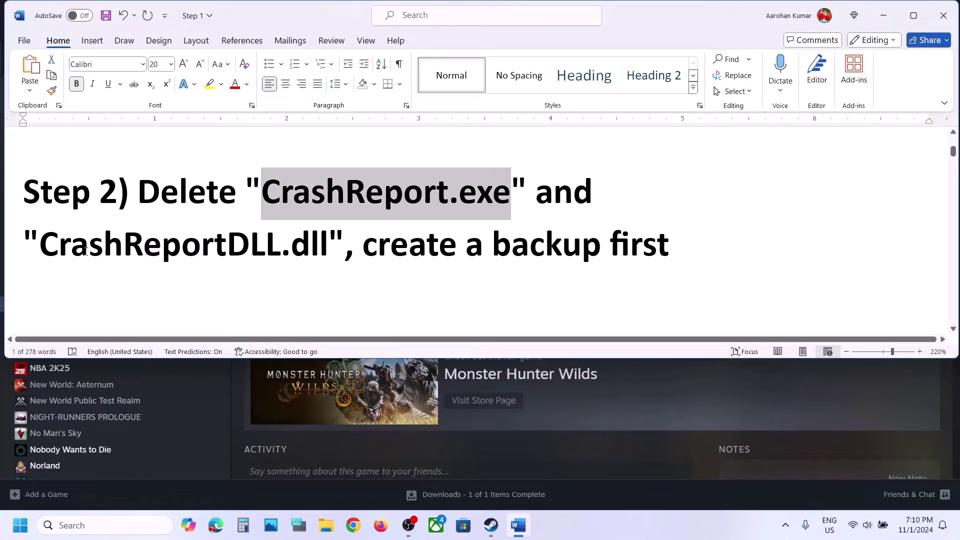
{"action": "left_click_drag", "start_coordinate": [70, 250], "coordinate": [669, 248]}
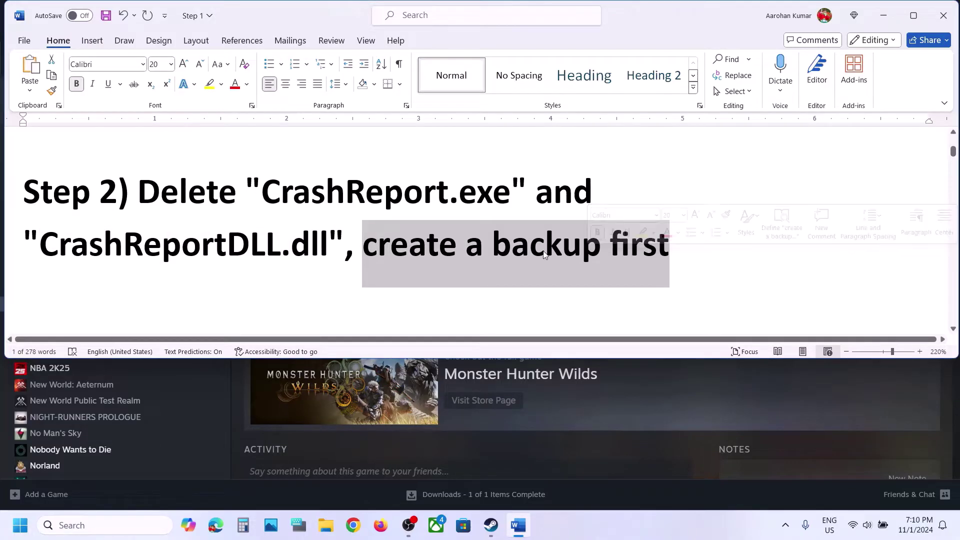
Minimize Word and open Monster Hunter Wilds Beta test's local files from the Steam library.
{"action": "left_click", "coordinate": [884, 16]}
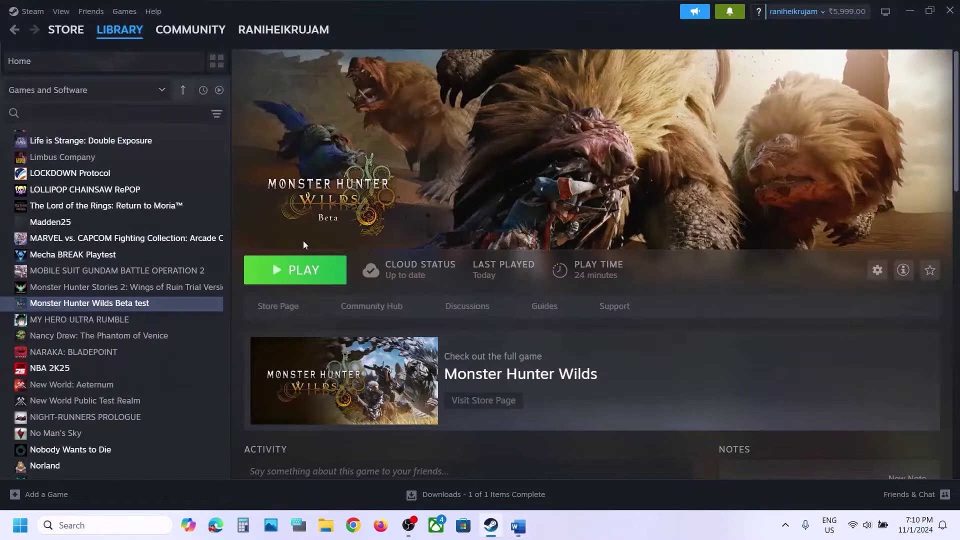
{"action": "right_click", "coordinate": [161, 302]}
{"action": "mouse_move", "coordinate": [214, 359]}
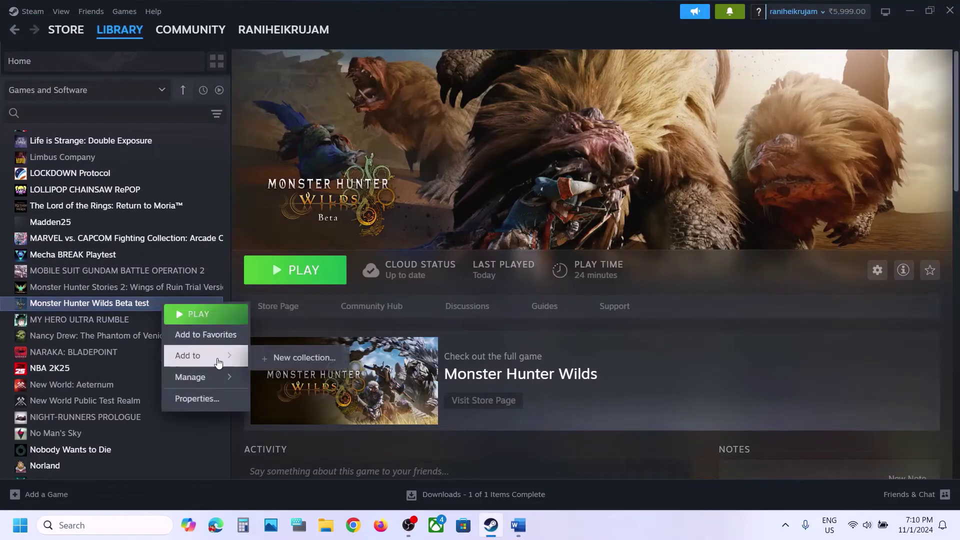
{"action": "mouse_move", "coordinate": [205, 376]}
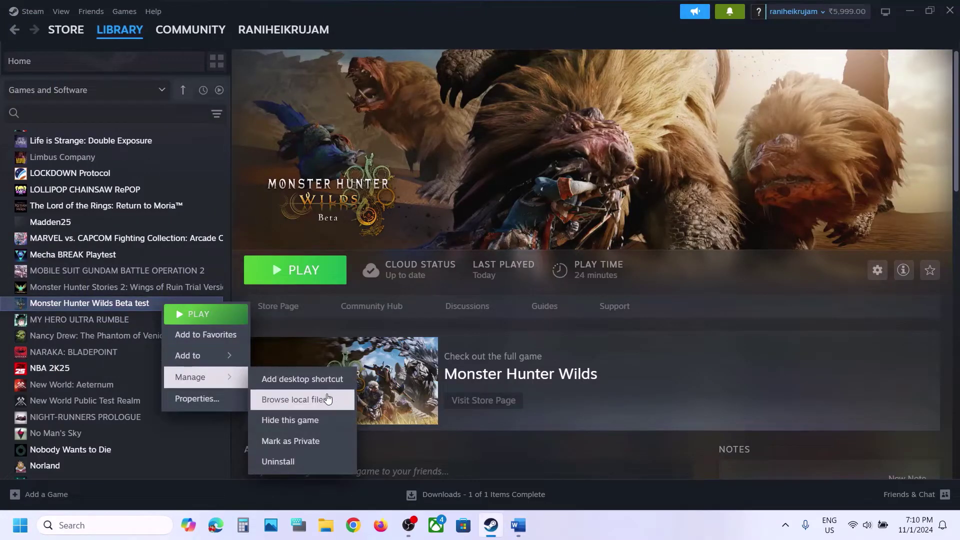
{"action": "left_click", "coordinate": [328, 398]}
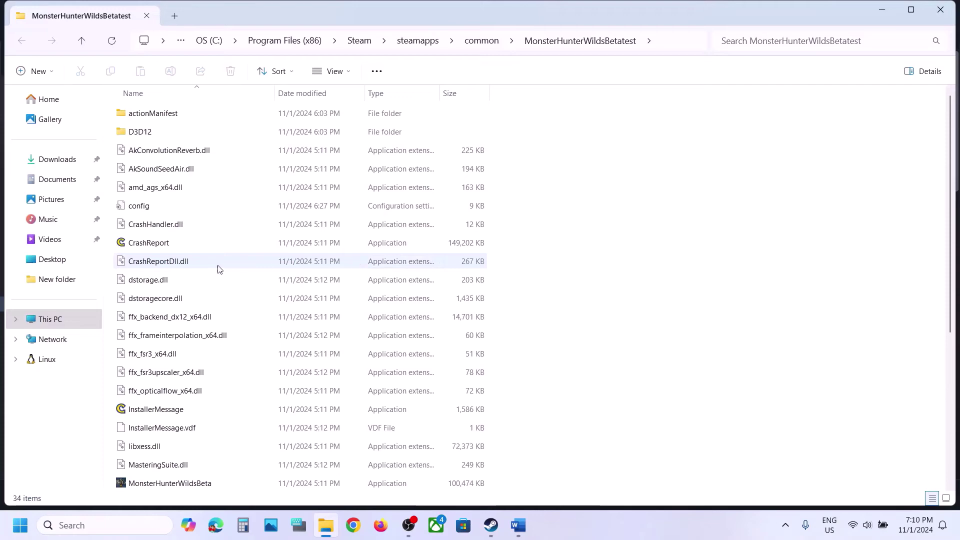
Select CrashReportDll.dll and CrashReport in the game folder and bring up their context menu.
{"action": "key", "text": "alt+Tab"}
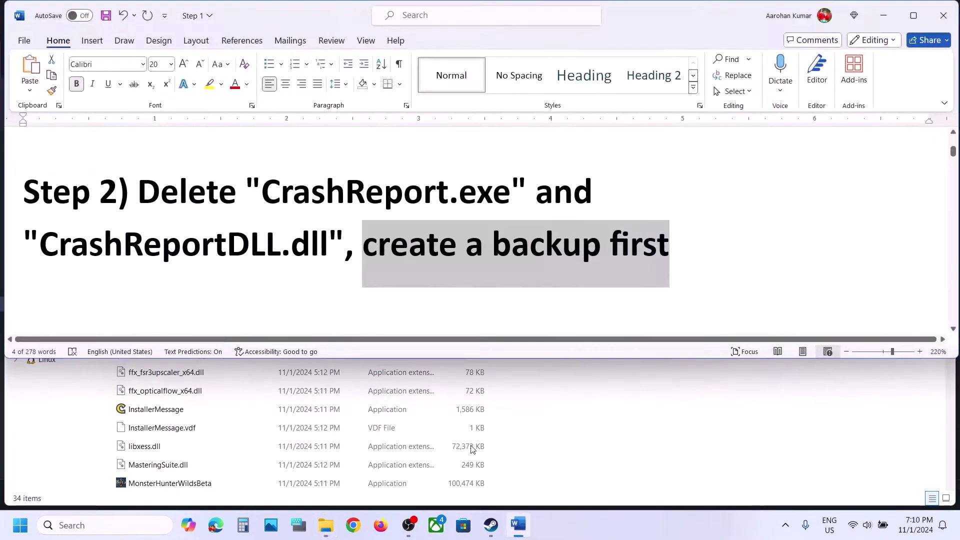
{"action": "left_click", "coordinate": [180, 377]}
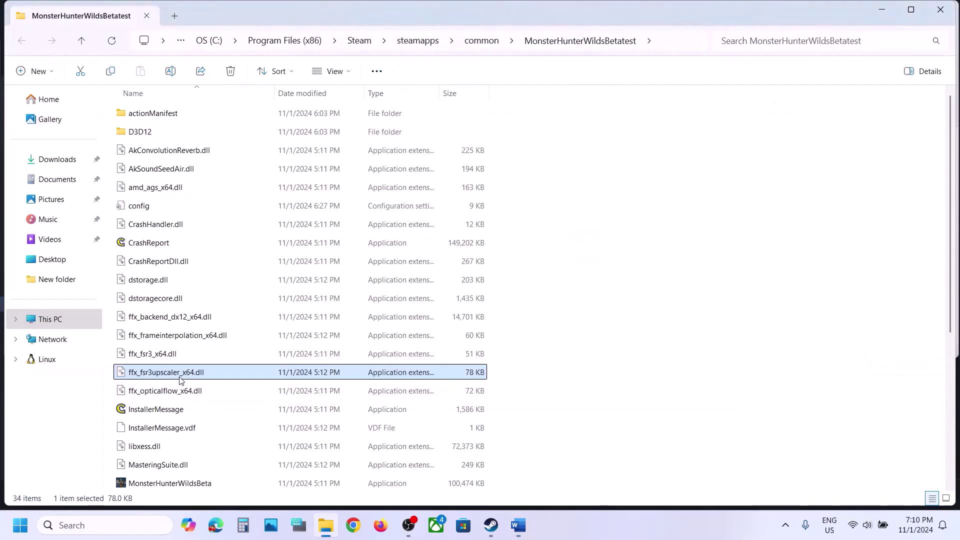
{"action": "left_click", "coordinate": [161, 244]}
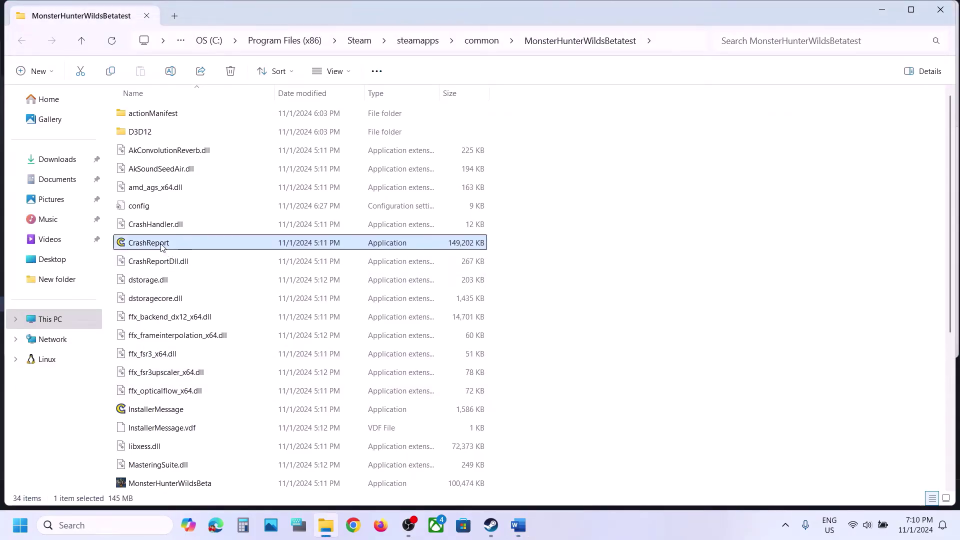
{"action": "left_click", "coordinate": [526, 536]}
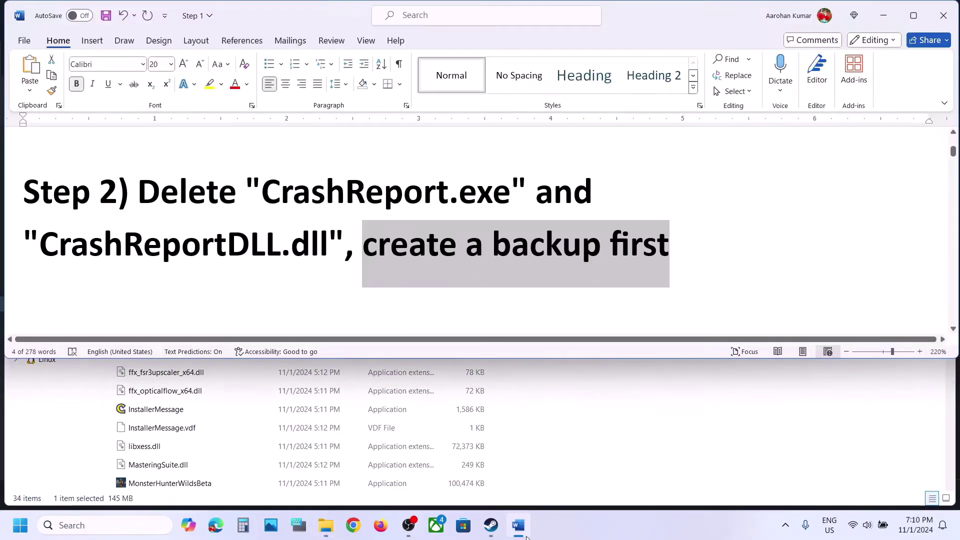
{"action": "left_click", "coordinate": [522, 533]}
{"action": "left_click", "coordinate": [170, 262]}
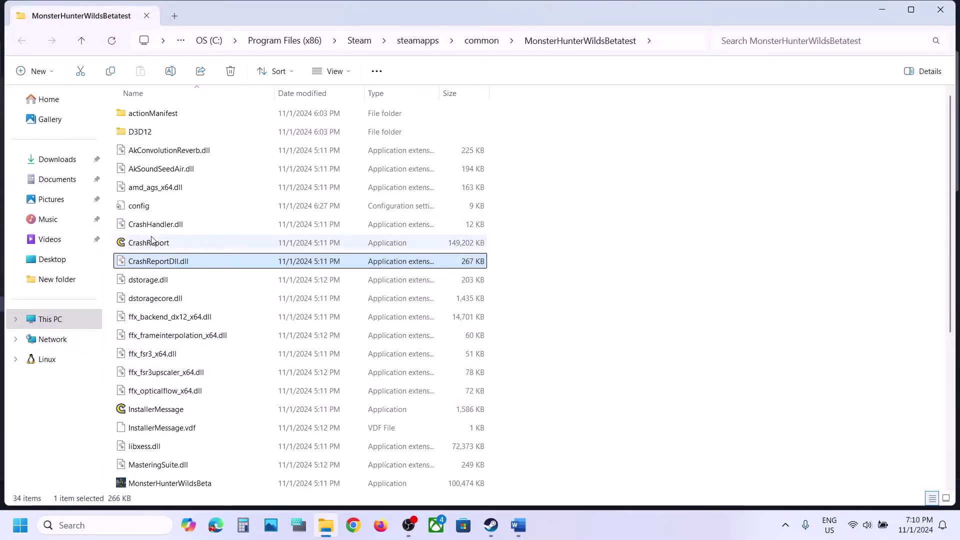
{"action": "mouse_move", "coordinate": [152, 240]}
{"action": "left_click", "coordinate": [181, 249], "text": "ctrl"}
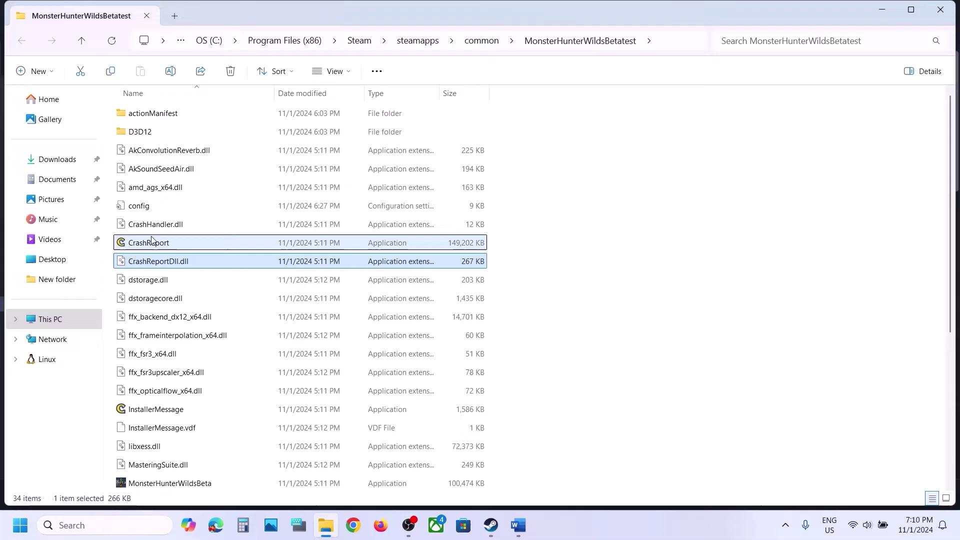
{"action": "right_click", "coordinate": [181, 249]}
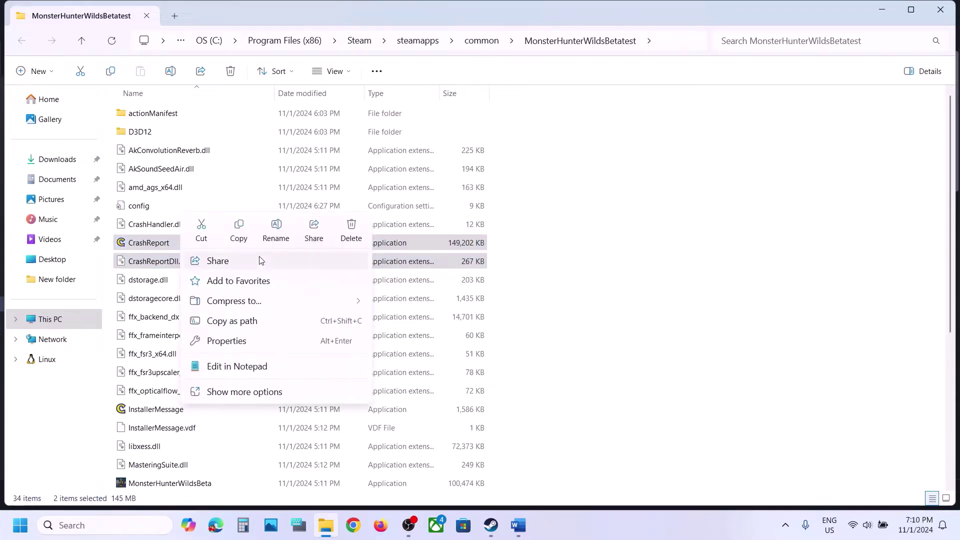
Copy the two crash report files and paste them onto the desktop as a backup.
{"action": "left_click", "coordinate": [240, 234]}
{"action": "key", "text": "super+d"}
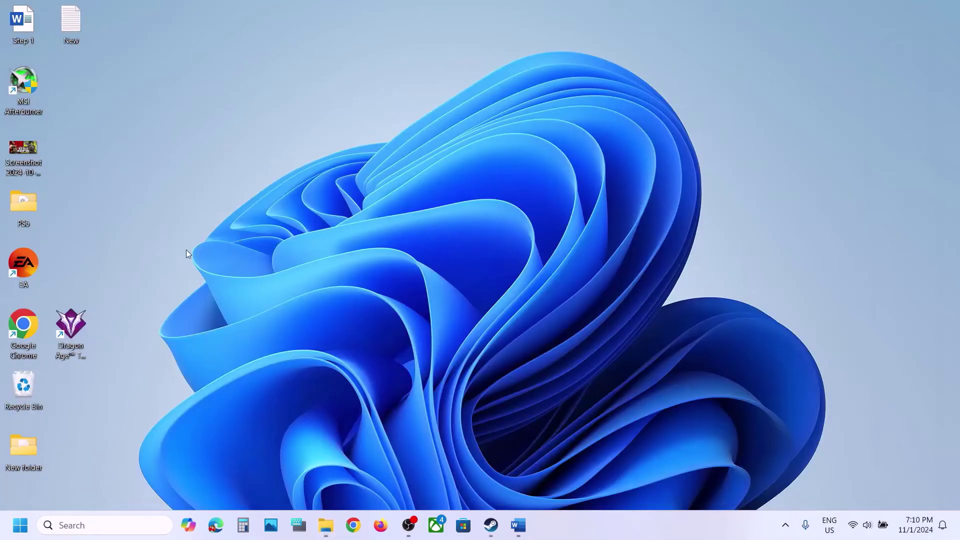
{"action": "key", "text": "ctrl+v"}
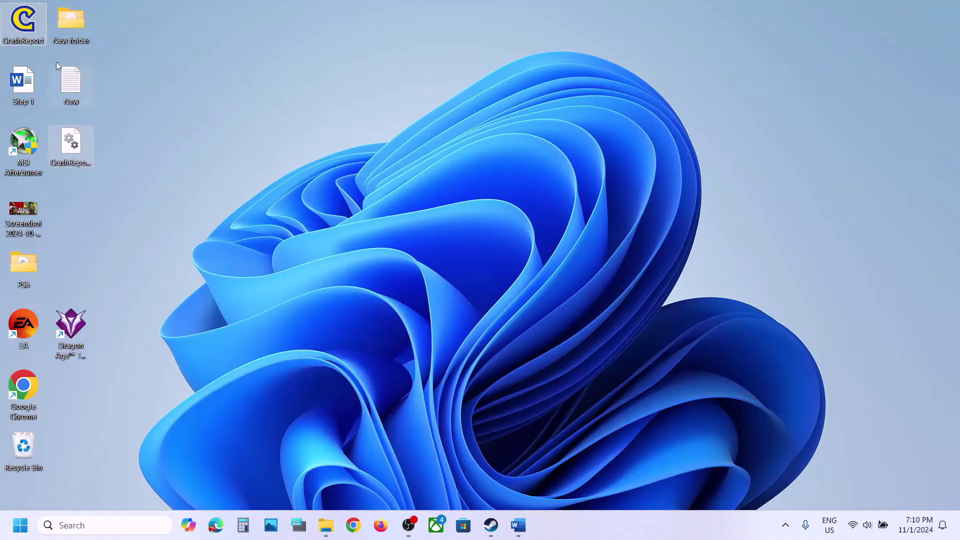
{"action": "left_click", "coordinate": [25, 22]}
{"action": "left_click", "coordinate": [75, 137]}
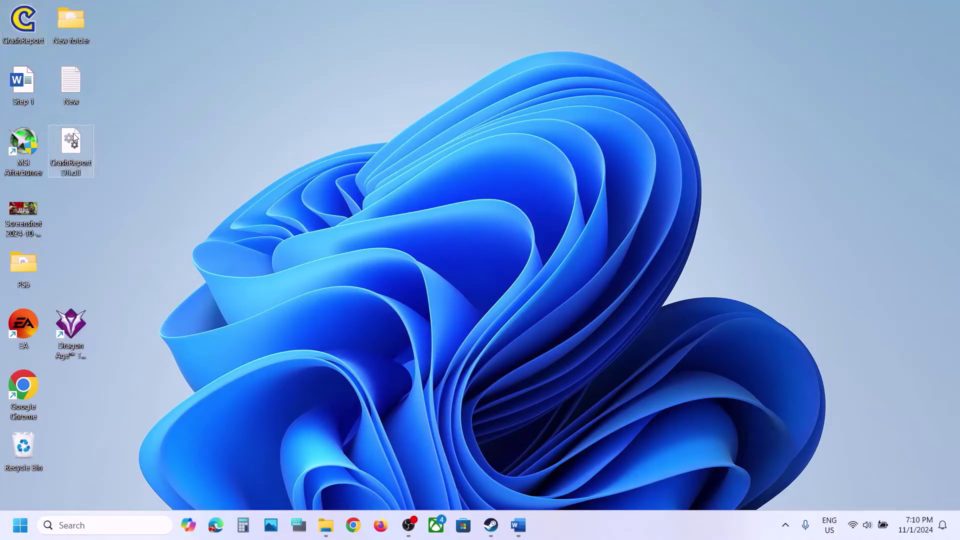
Delete CrashReport and CrashReportDll.dll from the game folder, then check the desktop backups remain.
{"action": "left_click", "coordinate": [325, 526]}
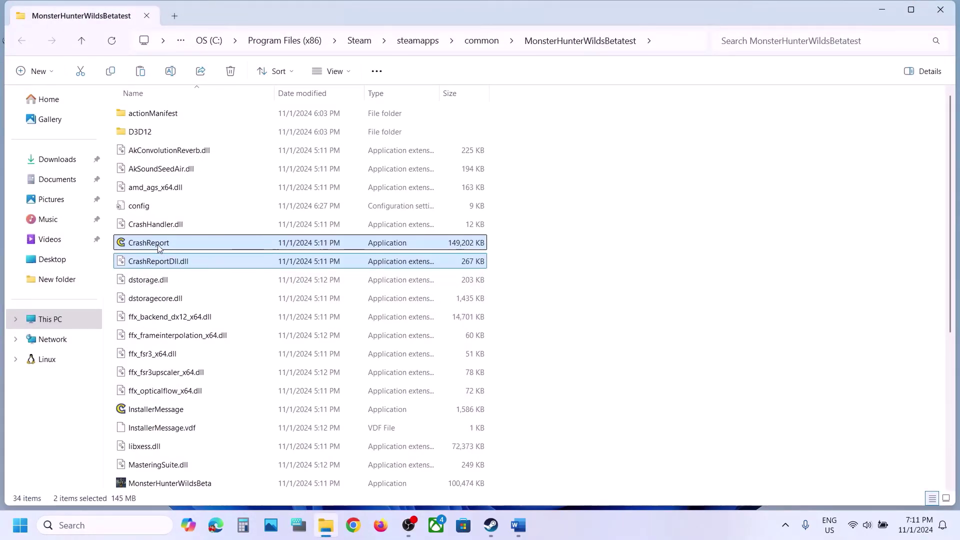
{"action": "right_click", "coordinate": [157, 247]}
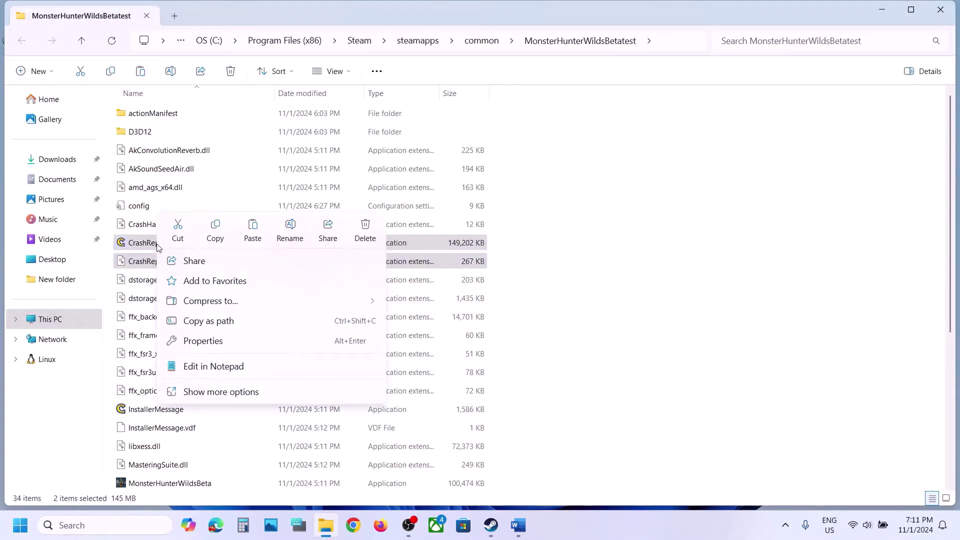
{"action": "left_click", "coordinate": [366, 225]}
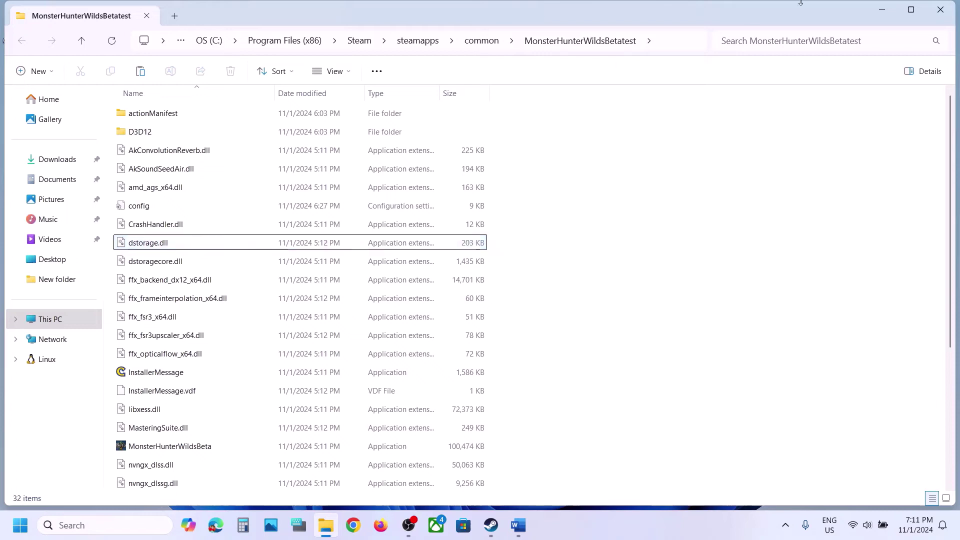
{"action": "left_click", "coordinate": [870, 13]}
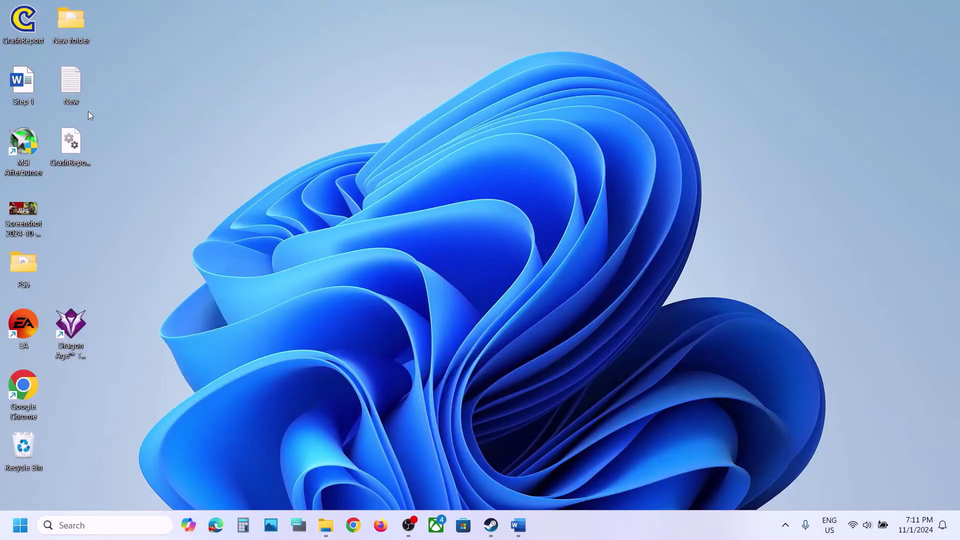
{"action": "left_click", "coordinate": [76, 150]}
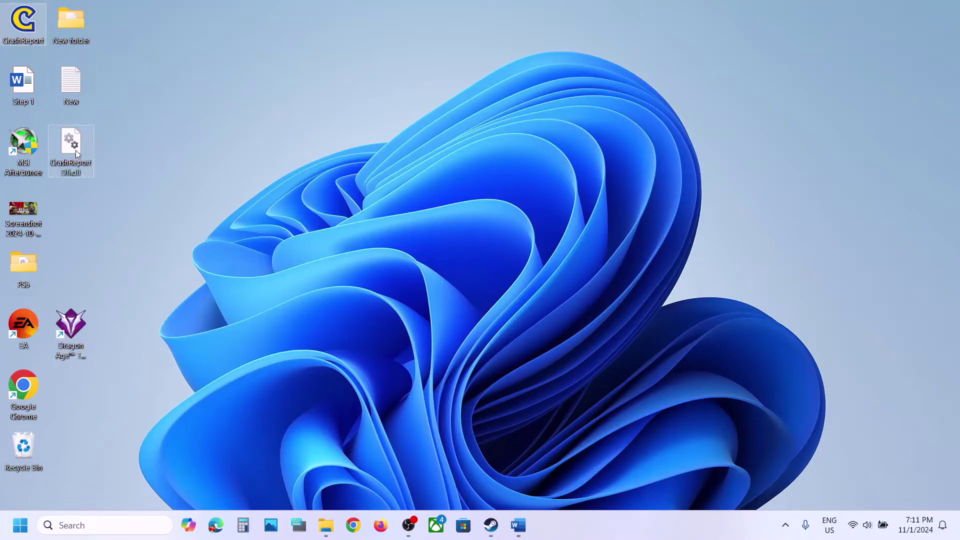
{"action": "left_click", "coordinate": [320, 517]}
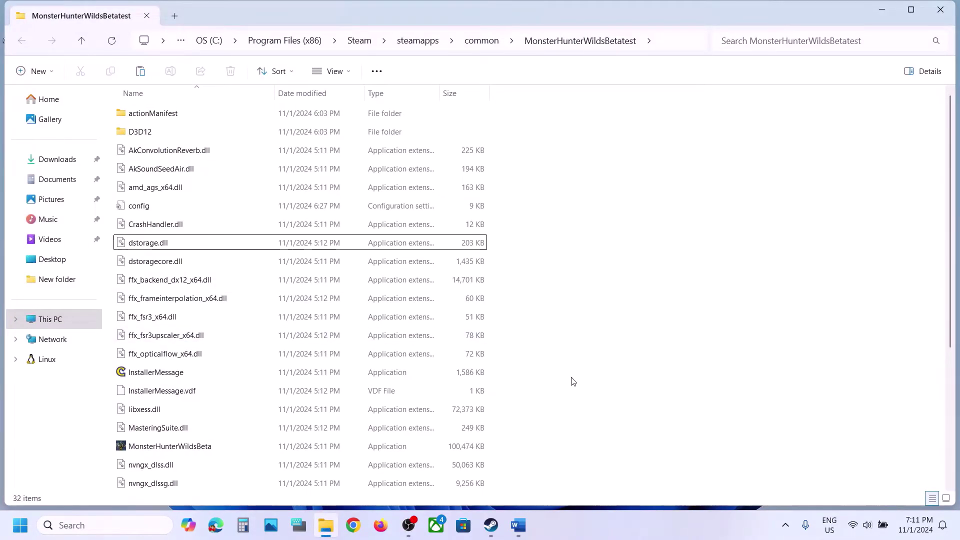
Scroll the Word guide to Step 3, Enable Debug mode in Nvidia Control Panel, then show the desktop.
{"action": "left_click", "coordinate": [515, 531]}
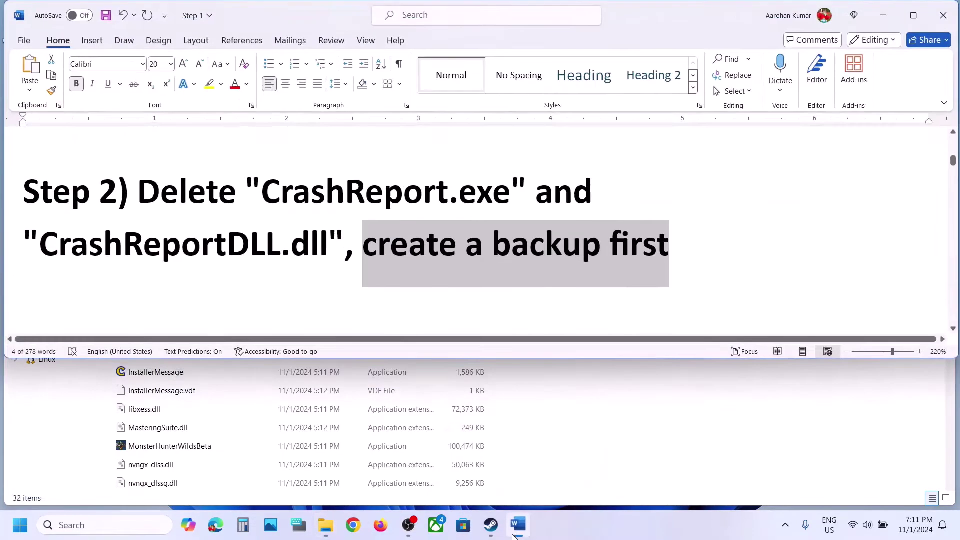
{"action": "left_click_drag", "start_coordinate": [161, 207], "coordinate": [643, 274]}
{"action": "scroll", "coordinate": [377, 267], "scroll_direction": "down", "scroll_amount": 1}
{"action": "scroll", "coordinate": [377, 268], "scroll_direction": "down", "scroll_amount": 3}
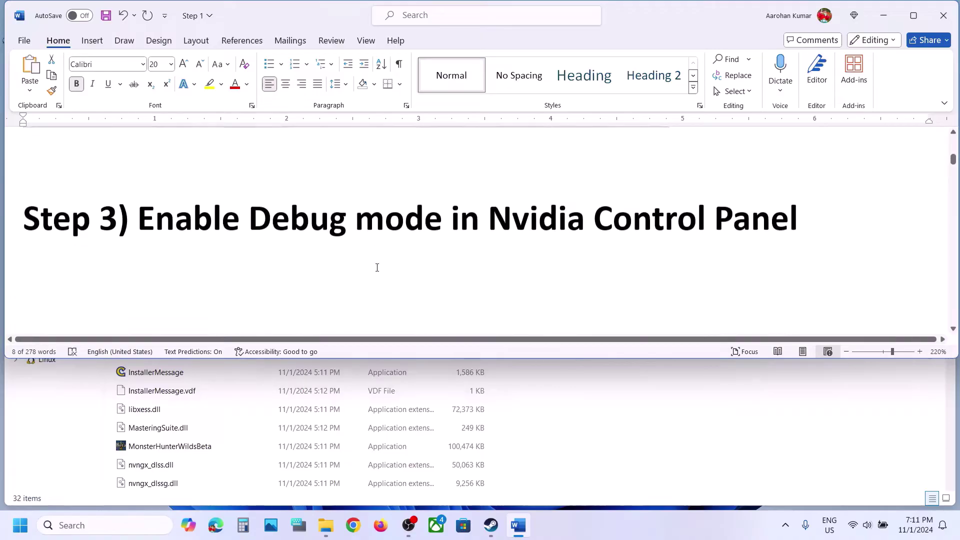
{"action": "left_click_drag", "start_coordinate": [292, 216], "coordinate": [640, 195]}
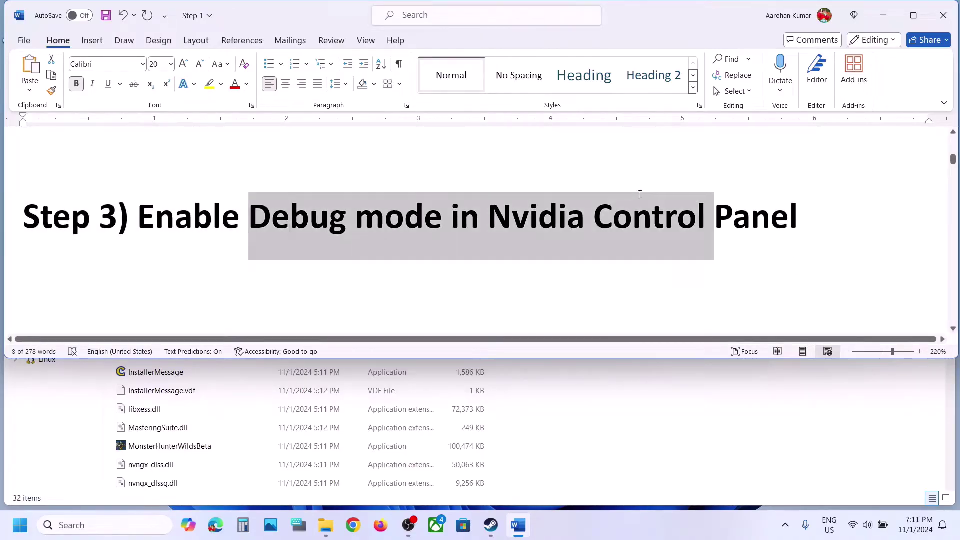
{"action": "key", "text": "super+d"}
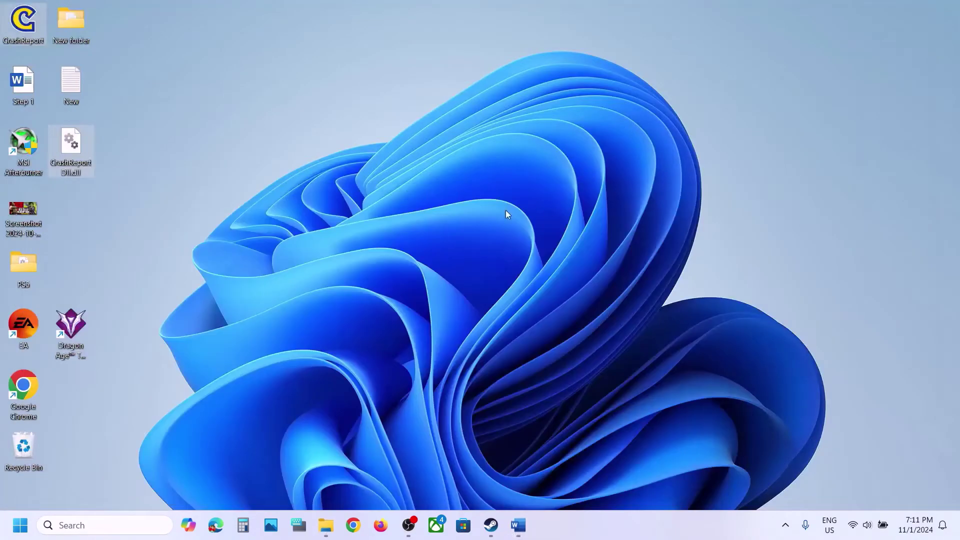
Launch NVIDIA Control Panel from the desktop menu, turn on Help > Debug Mode, and return to Word.
{"action": "right_click", "coordinate": [463, 217]}
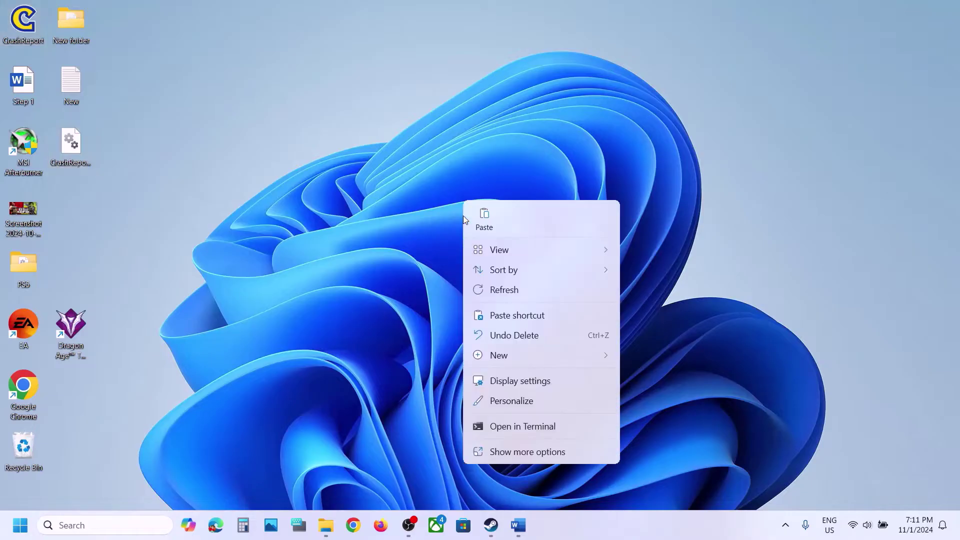
{"action": "left_click", "coordinate": [526, 448]}
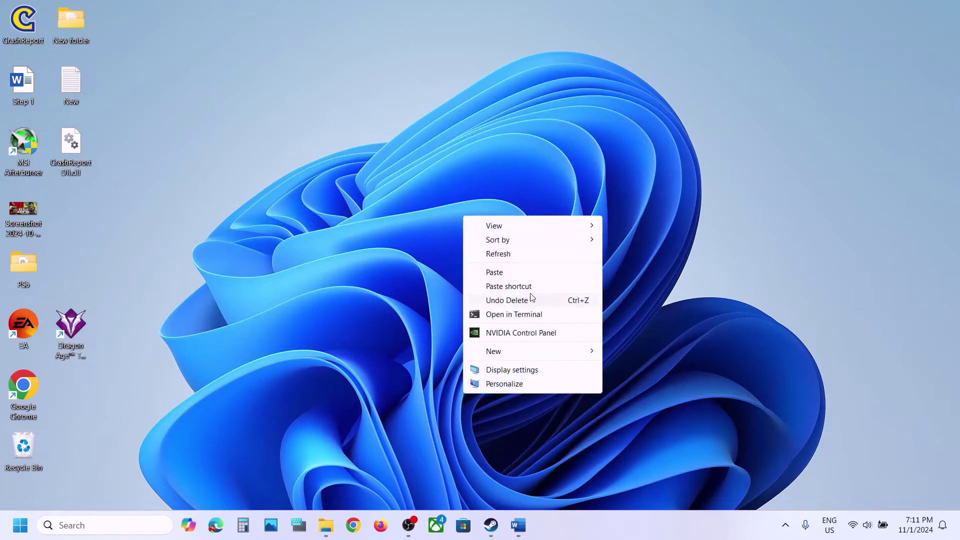
{"action": "left_click", "coordinate": [504, 333]}
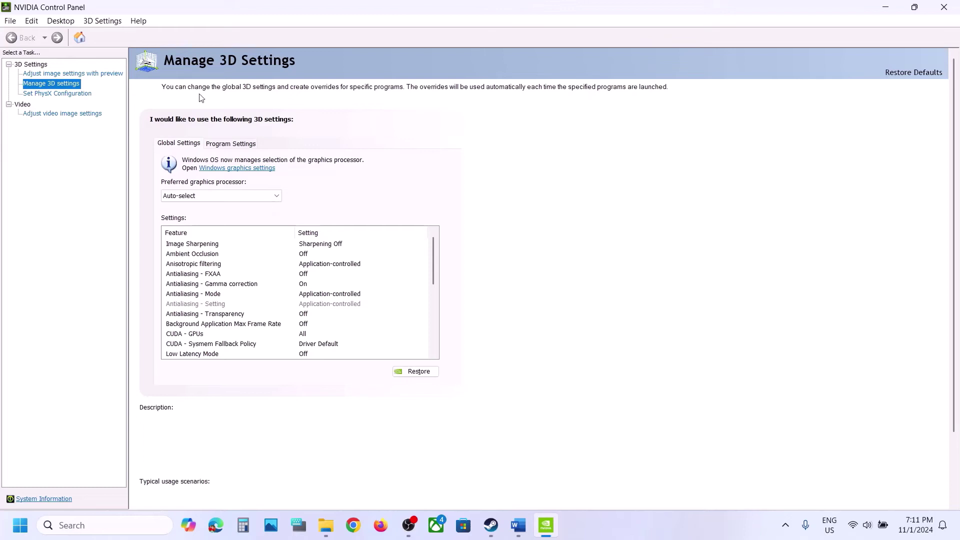
{"action": "left_click", "coordinate": [138, 21]}
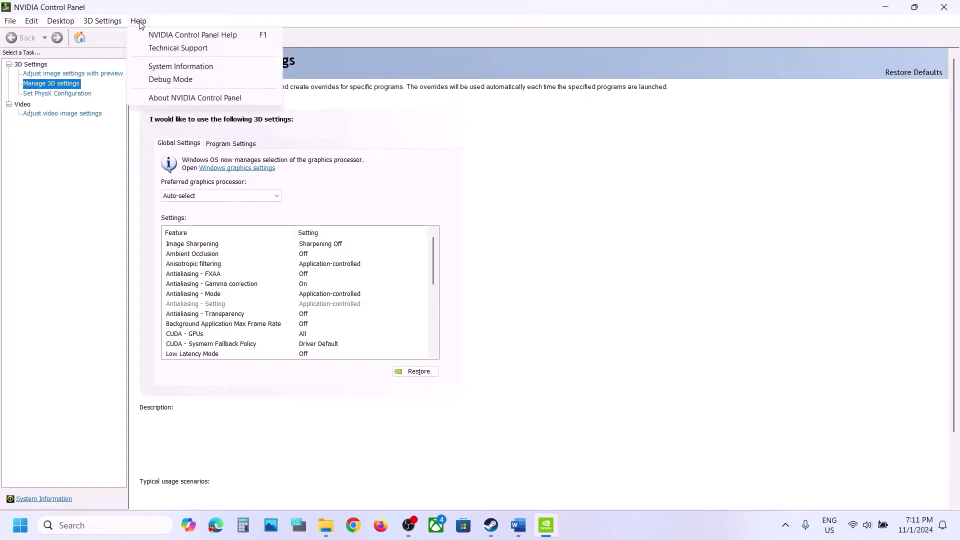
{"action": "left_click", "coordinate": [171, 79]}
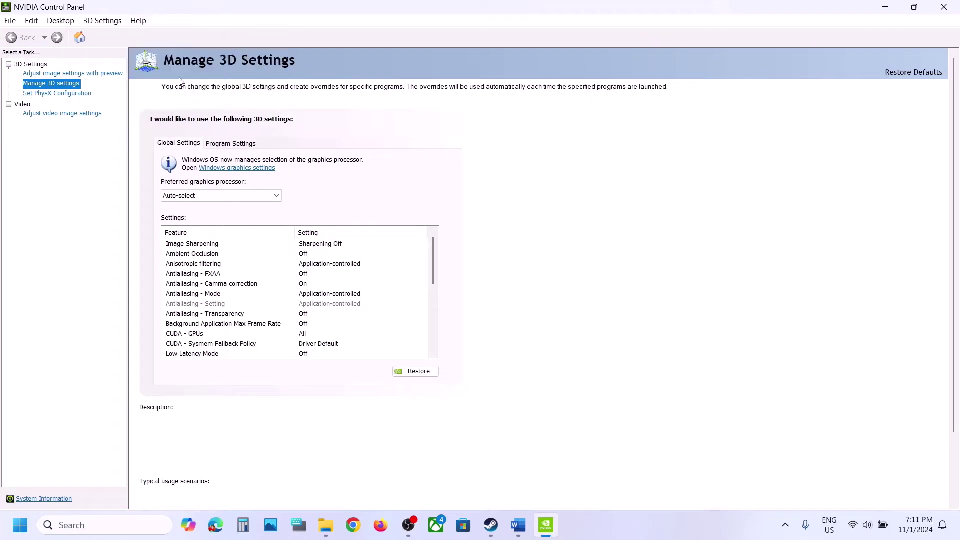
{"action": "left_click", "coordinate": [136, 18]}
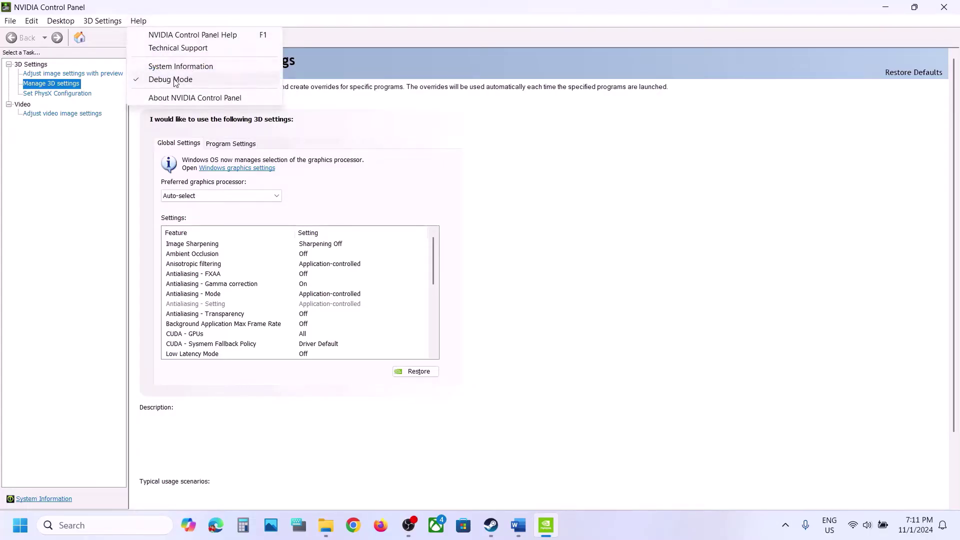
{"action": "left_click", "coordinate": [687, 241]}
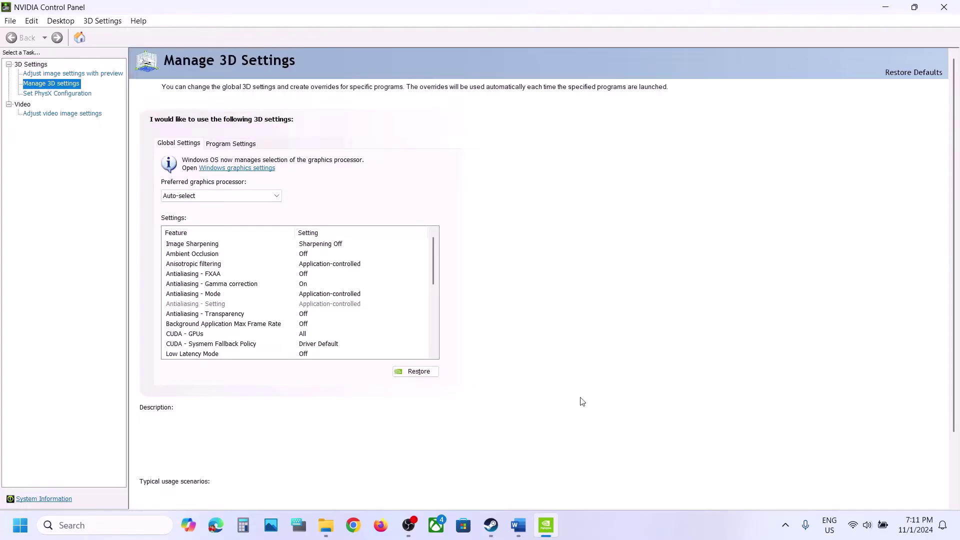
{"action": "left_click", "coordinate": [519, 526]}
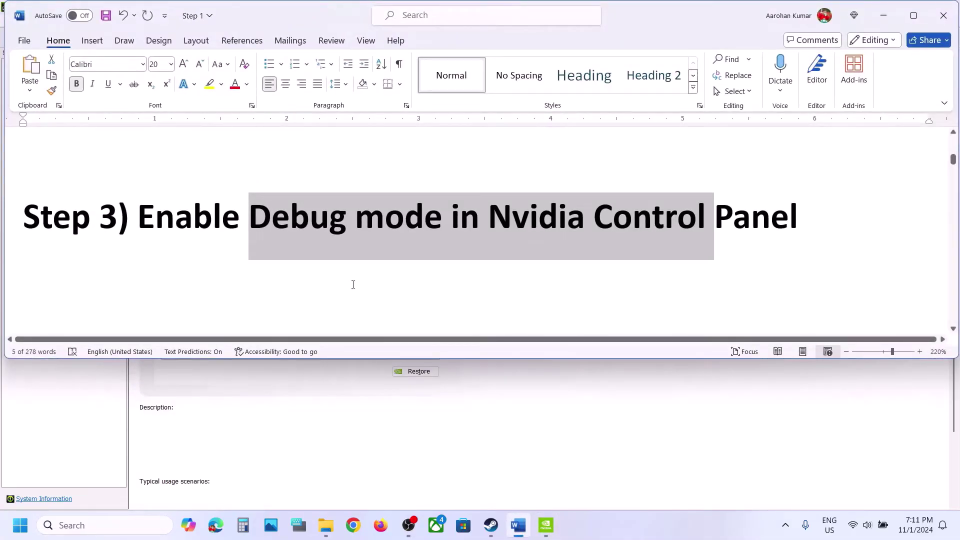
Scroll to Step 4 on allowing the game exe through antivirus and firewall, and maximize Word.
{"action": "scroll", "coordinate": [353, 284], "scroll_direction": "down", "scroll_amount": 3}
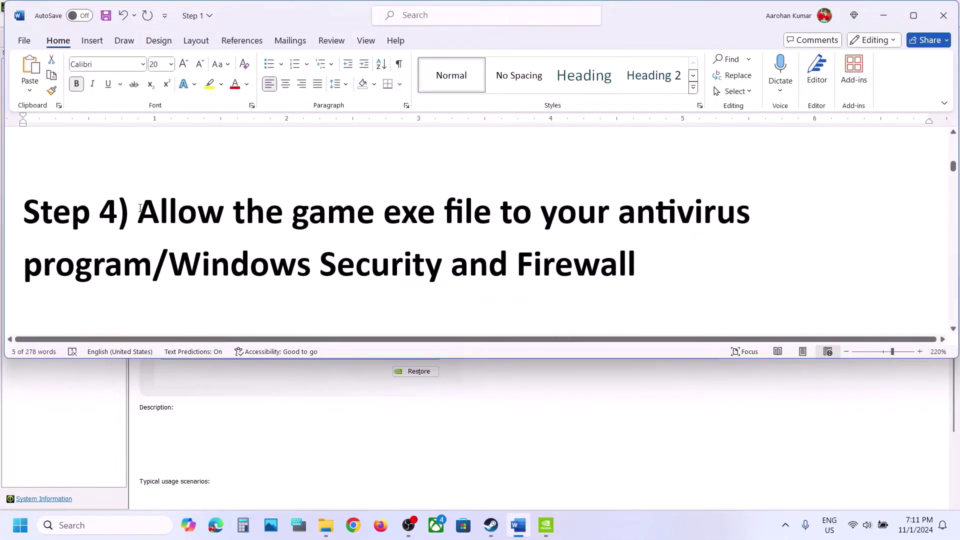
{"action": "left_click_drag", "start_coordinate": [139, 208], "coordinate": [157, 263]}
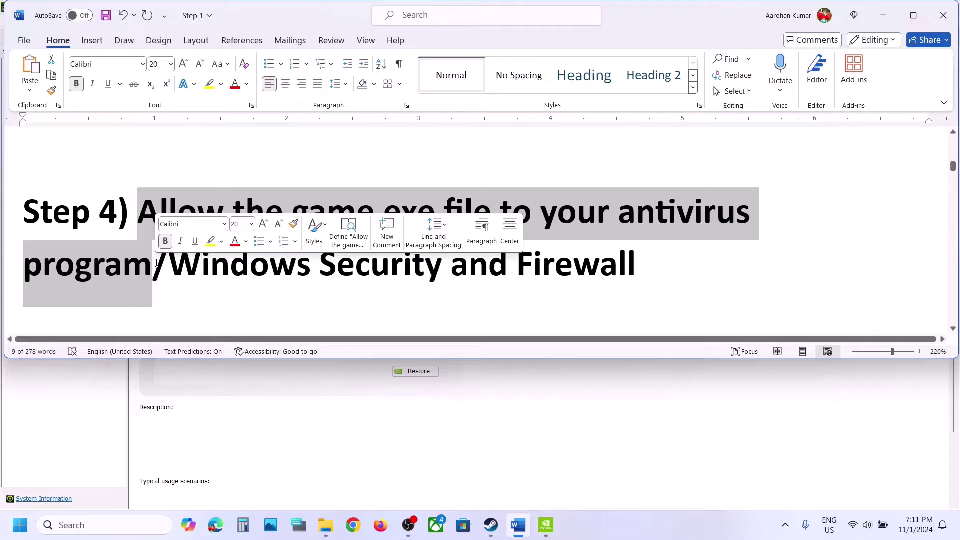
{"action": "left_click", "coordinate": [905, 24]}
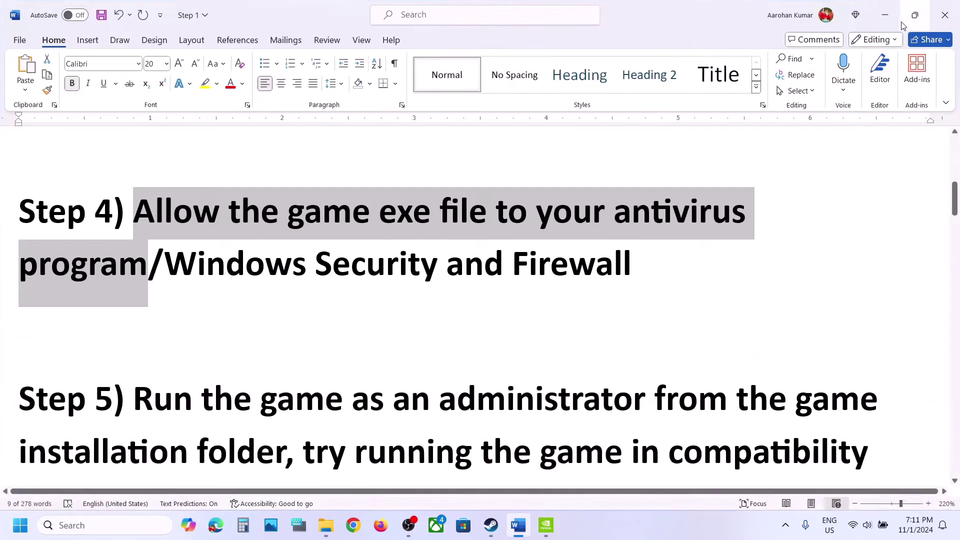
{"action": "scroll", "coordinate": [505, 238], "scroll_direction": "up", "scroll_amount": 2}
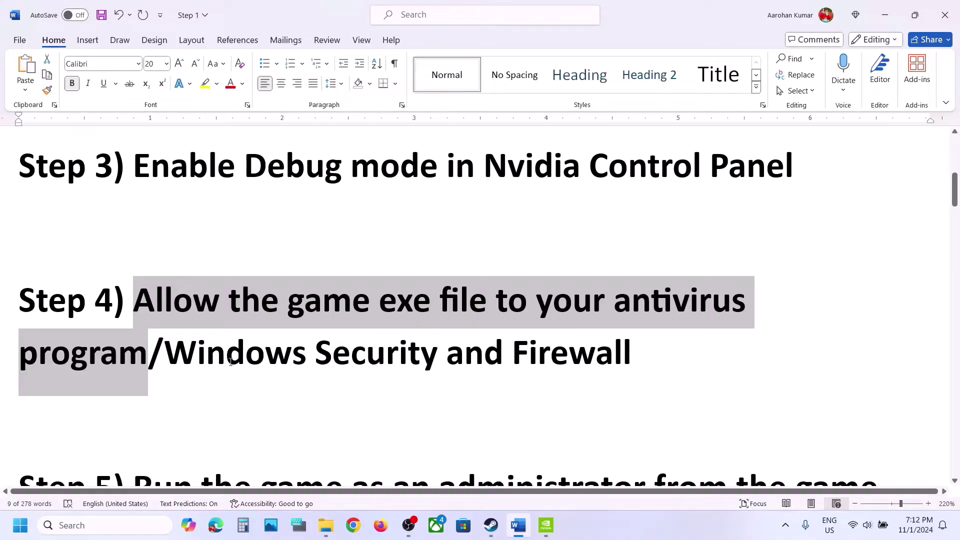
Go via Privacy & security > Windows Security > Virus & threat protection to Controlled folder access allowed apps.
{"action": "key", "text": "super+i"}
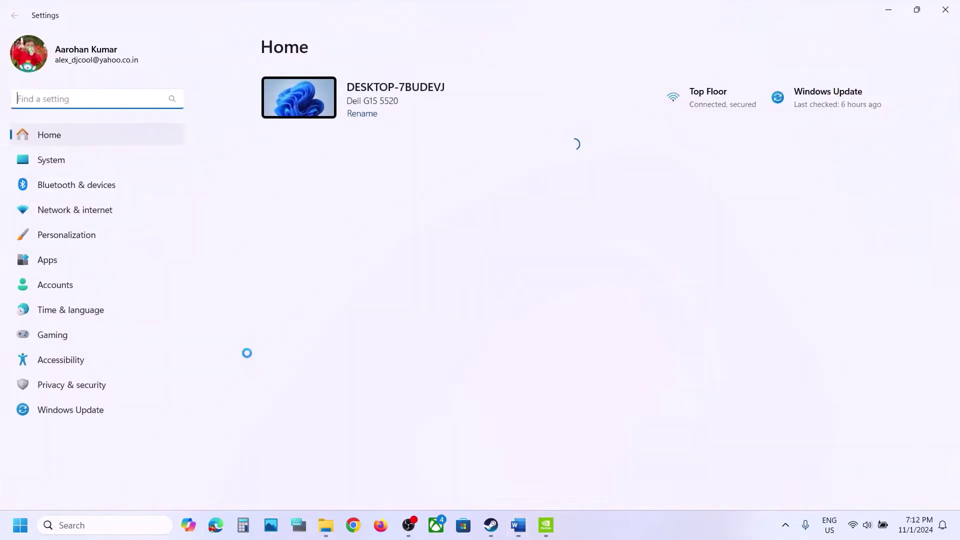
{"action": "left_click", "coordinate": [55, 386]}
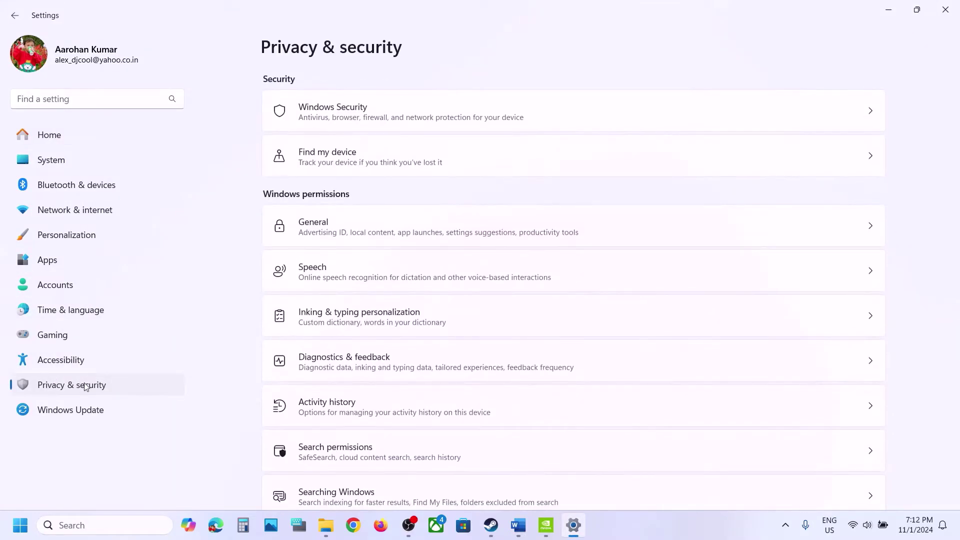
{"action": "left_click", "coordinate": [357, 112]}
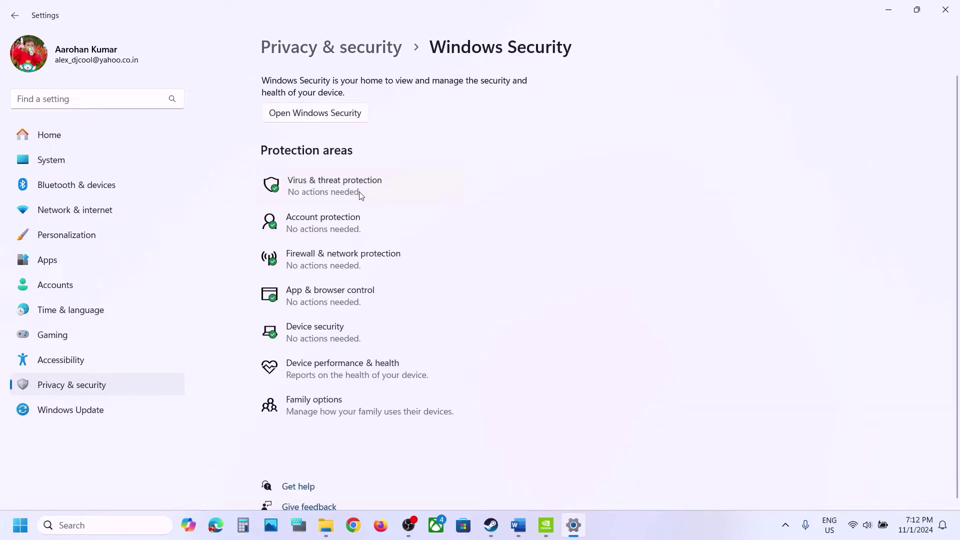
{"action": "left_click", "coordinate": [359, 193]}
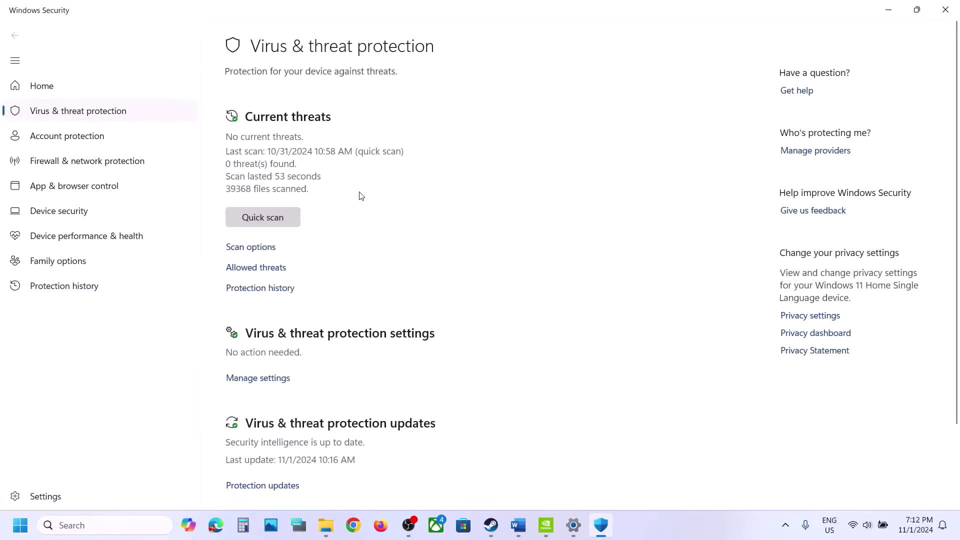
{"action": "scroll", "coordinate": [331, 427], "scroll_direction": "down", "scroll_amount": 2}
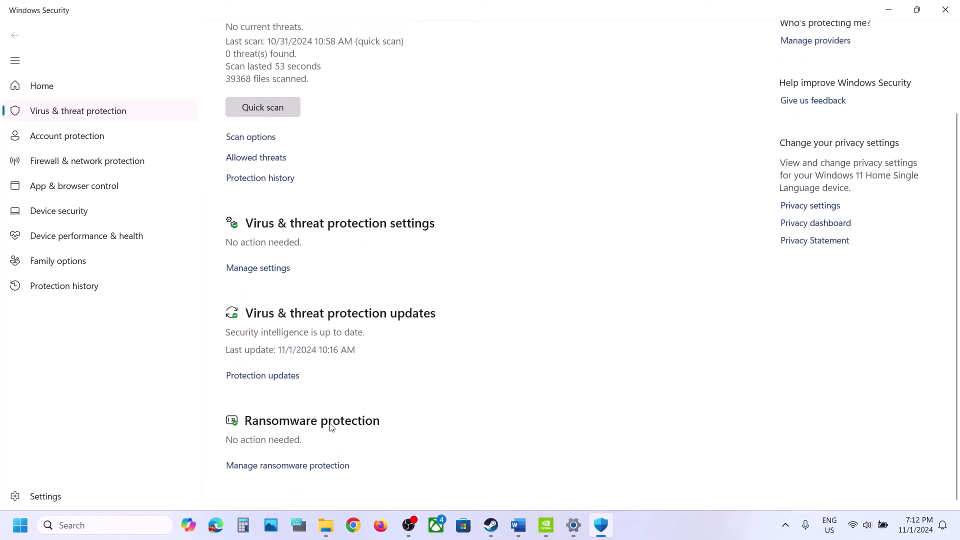
{"action": "left_click", "coordinate": [272, 465]}
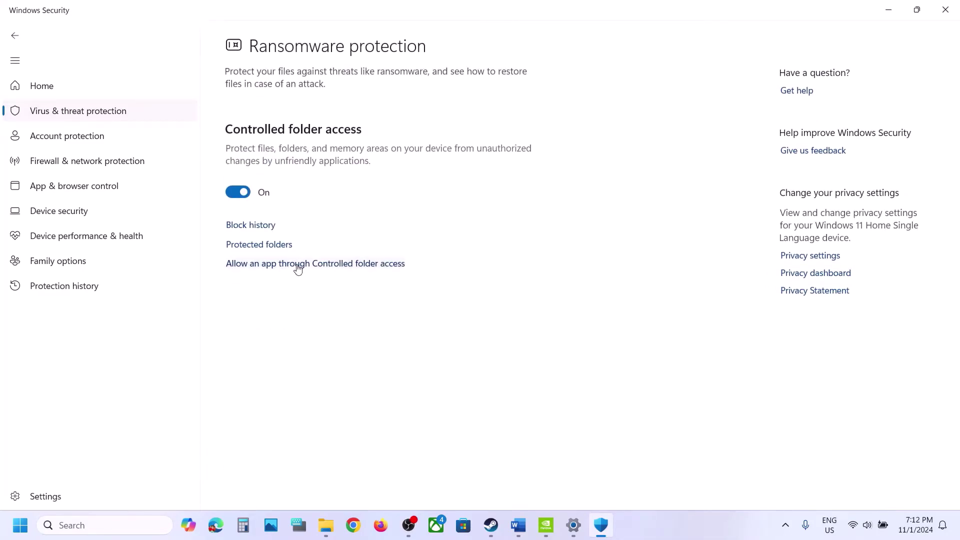
{"action": "left_click", "coordinate": [298, 265]}
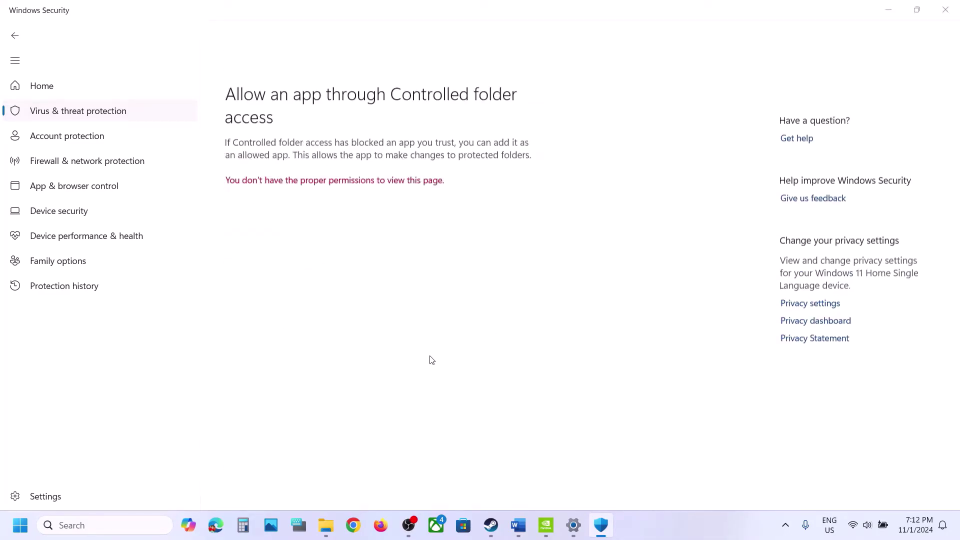
{"action": "scroll", "coordinate": [289, 146], "scroll_direction": "down", "scroll_amount": 3}
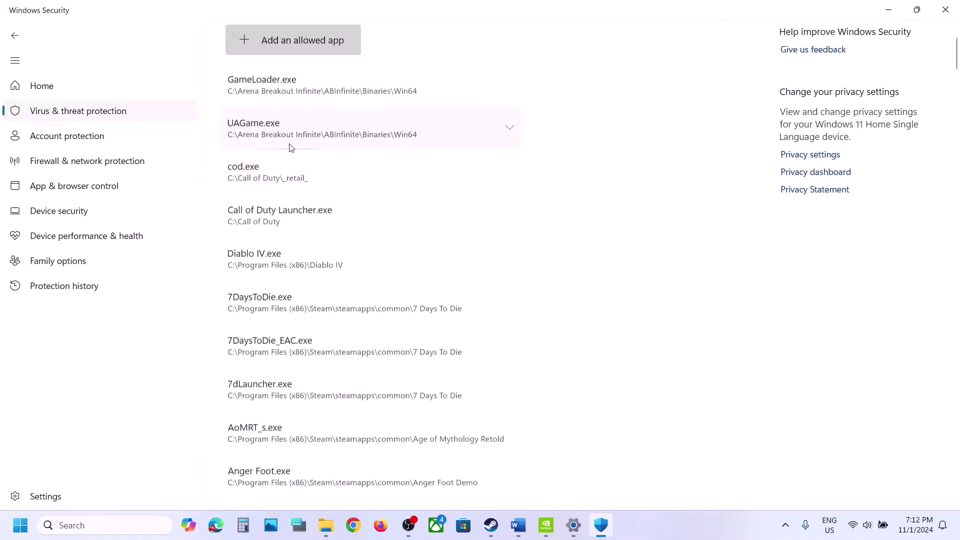
Start adding an allowed app and browse into C:\Program Files (x86).
{"action": "left_click", "coordinate": [296, 44]}
{"action": "left_click", "coordinate": [297, 86]}
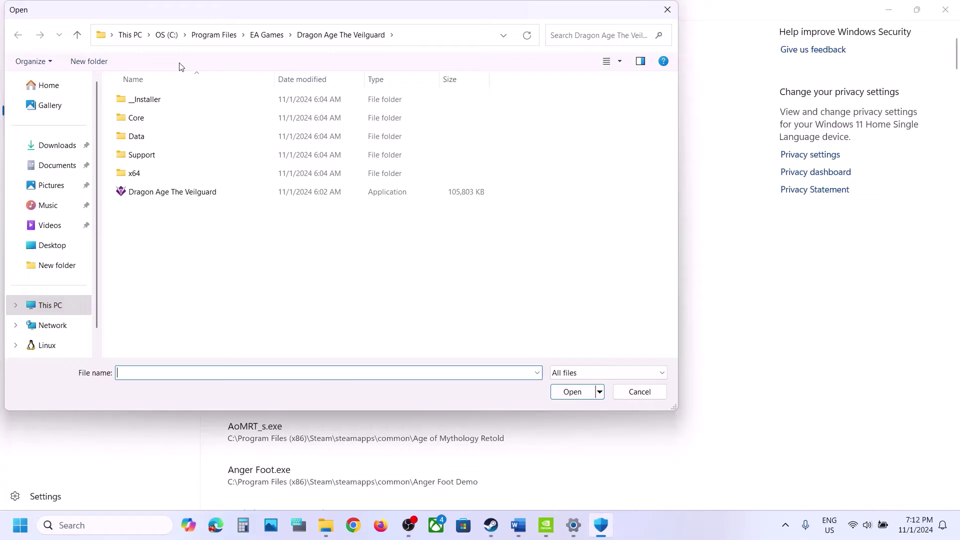
{"action": "left_click", "coordinate": [45, 304]}
{"action": "double_click", "coordinate": [202, 123]}
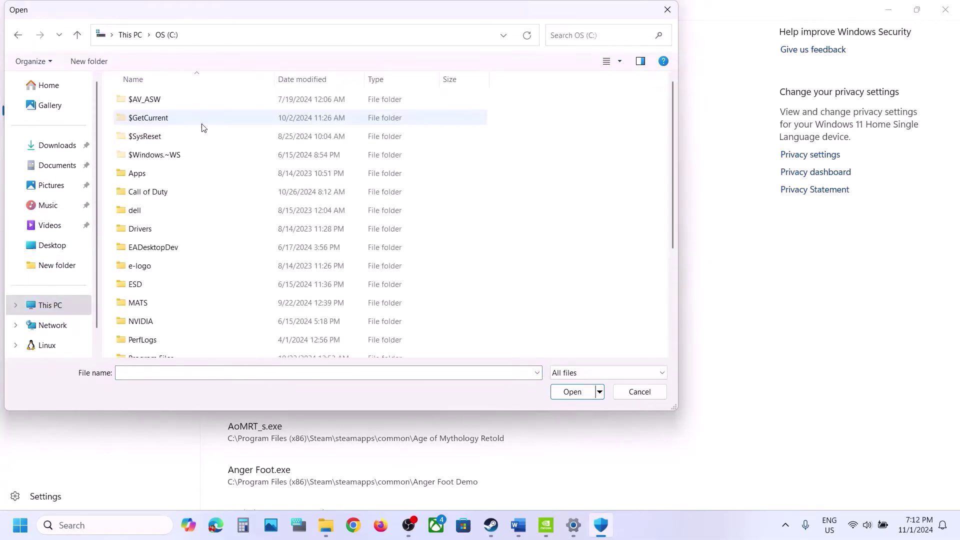
{"action": "scroll", "coordinate": [204, 127], "scroll_direction": "down", "scroll_amount": 3}
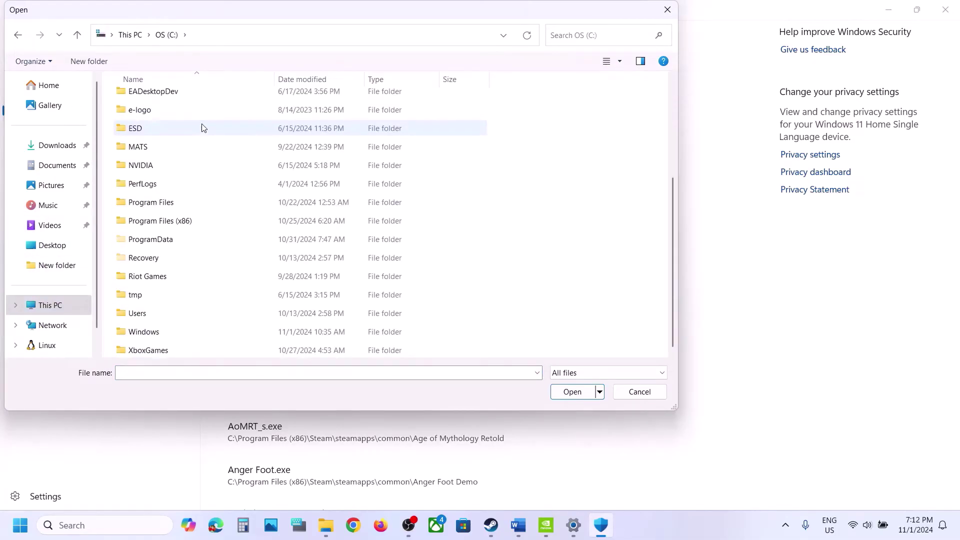
{"action": "double_click", "coordinate": [189, 225]}
{"action": "scroll", "coordinate": [187, 227], "scroll_direction": "down", "scroll_amount": 3}
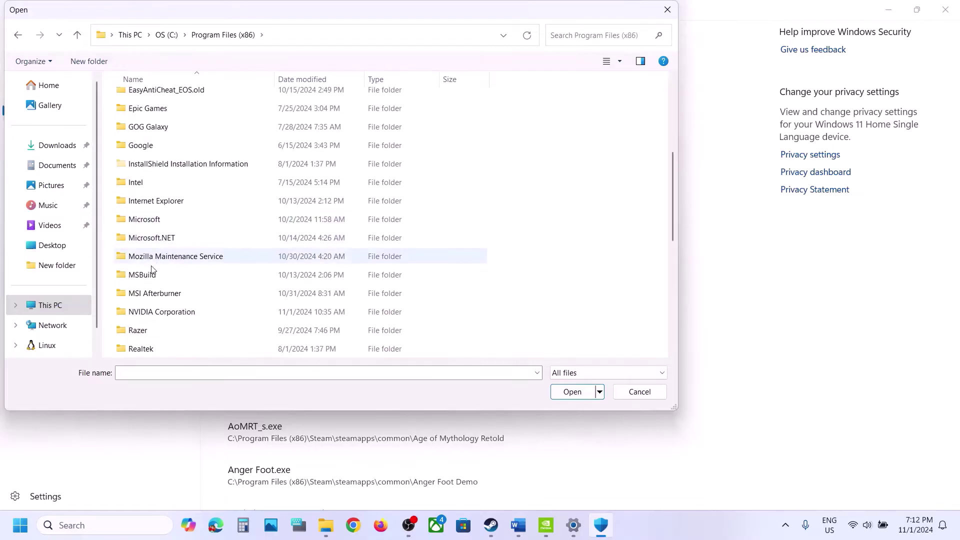
{"action": "scroll", "coordinate": [176, 300], "scroll_direction": "down", "scroll_amount": 4}
Pick MonsterHunterWildsBeta from Steam\steamapps\common\MonsterHunterWildsBetatest as the allowed app.
{"action": "left_click", "coordinate": [145, 201]}
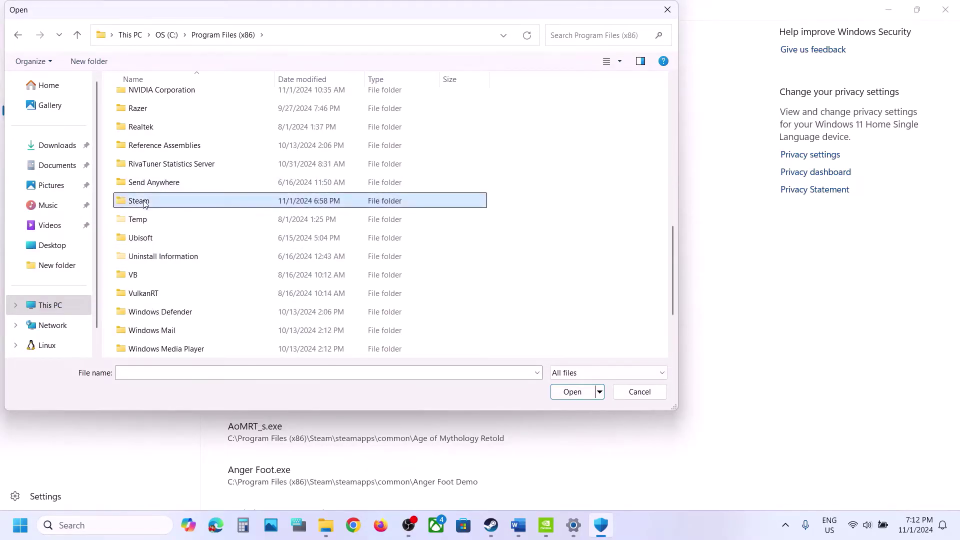
{"action": "double_click", "coordinate": [144, 201]}
{"action": "scroll", "coordinate": [170, 202], "scroll_direction": "down", "scroll_amount": 4}
{"action": "double_click", "coordinate": [166, 184]}
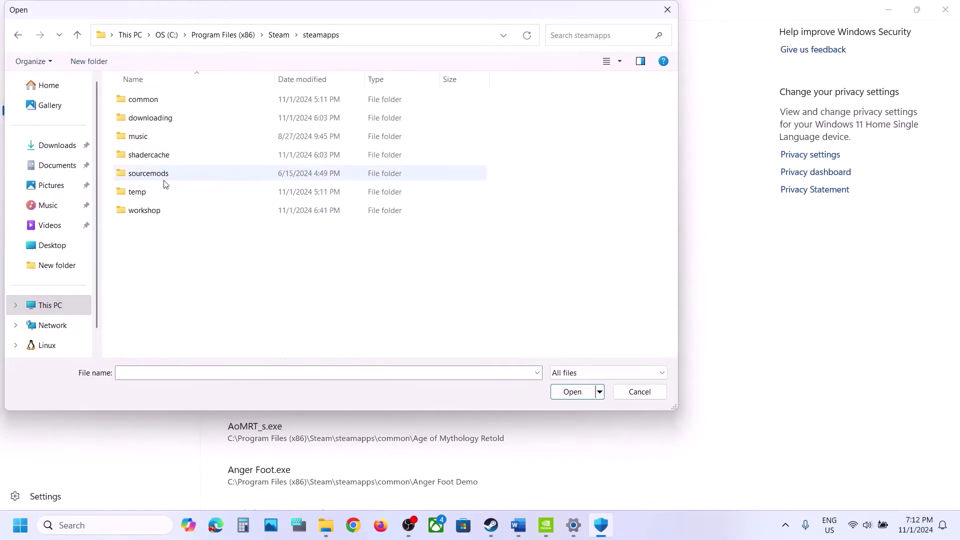
{"action": "double_click", "coordinate": [161, 103]}
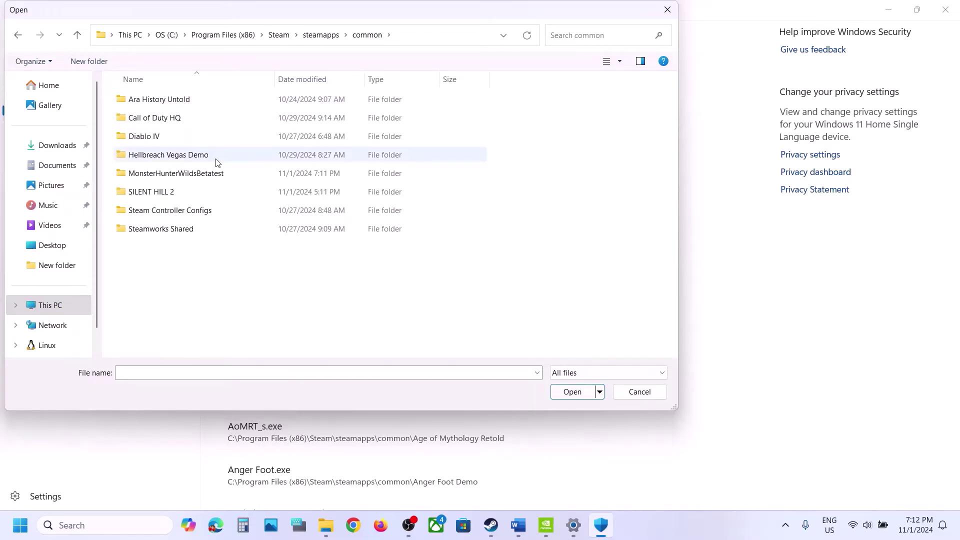
{"action": "double_click", "coordinate": [165, 174]}
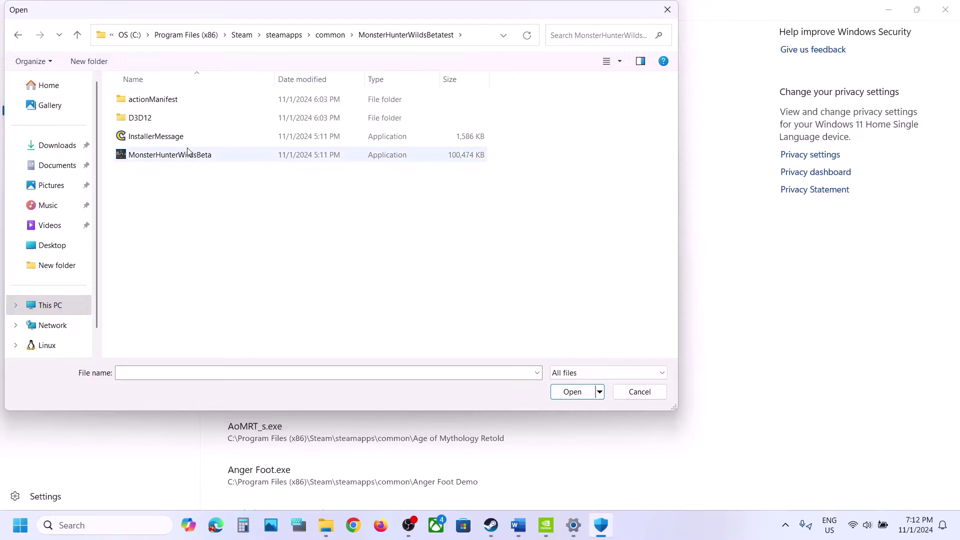
{"action": "left_click", "coordinate": [171, 156]}
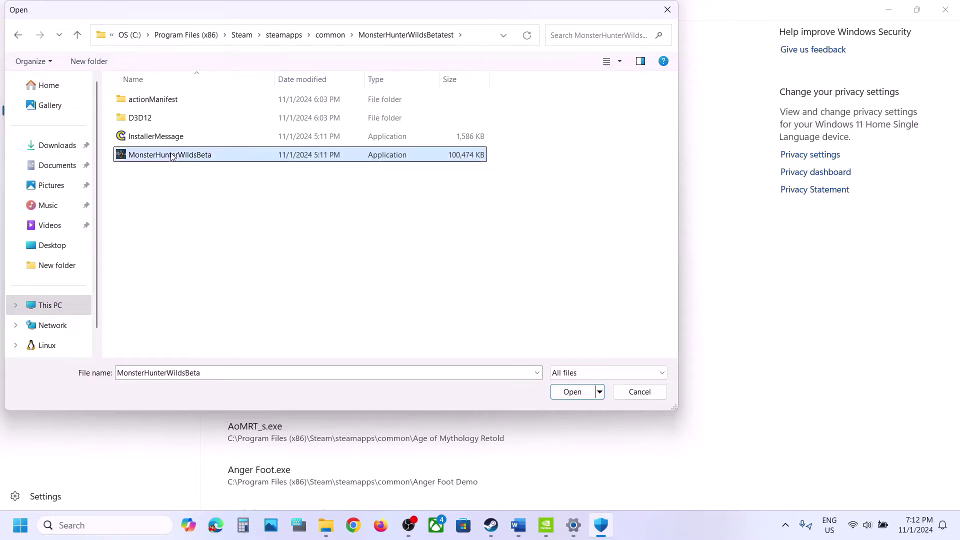
{"action": "left_click", "coordinate": [570, 390]}
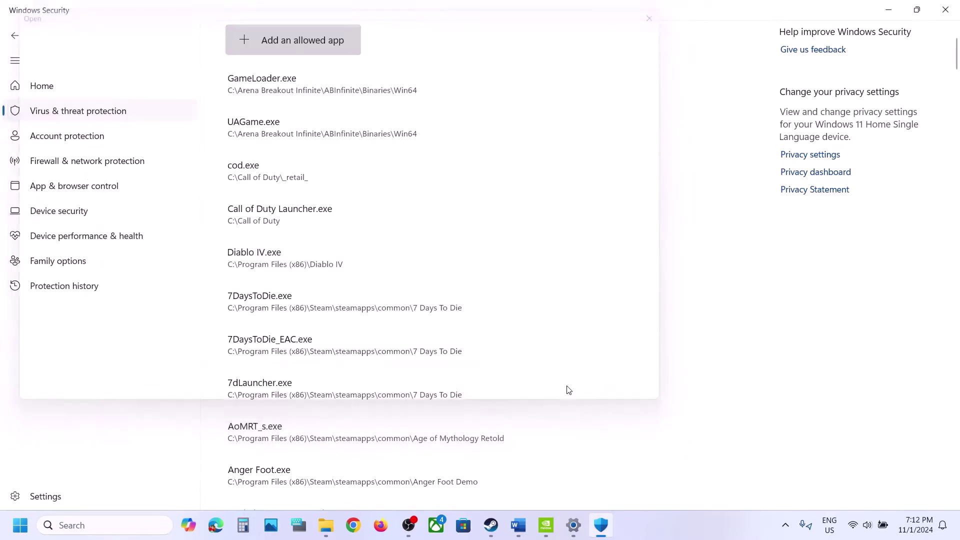
Open Windows Defender Firewall's allowed apps via Control Panel, unlock Change settings, and start Allow another app.
{"action": "left_click", "coordinate": [97, 527]}
{"action": "type", "text": "cont"}
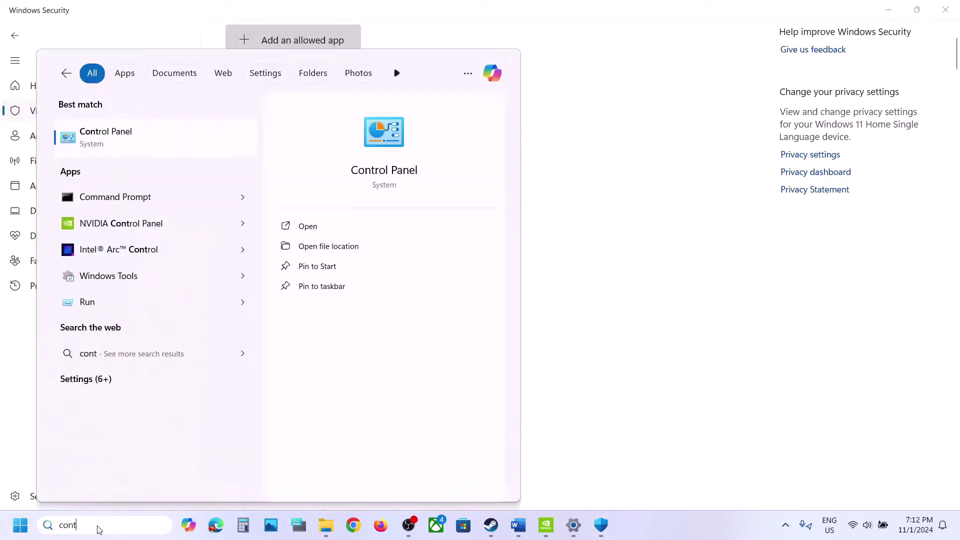
{"action": "type", "text": "rol"}
{"action": "key", "text": "Return"}
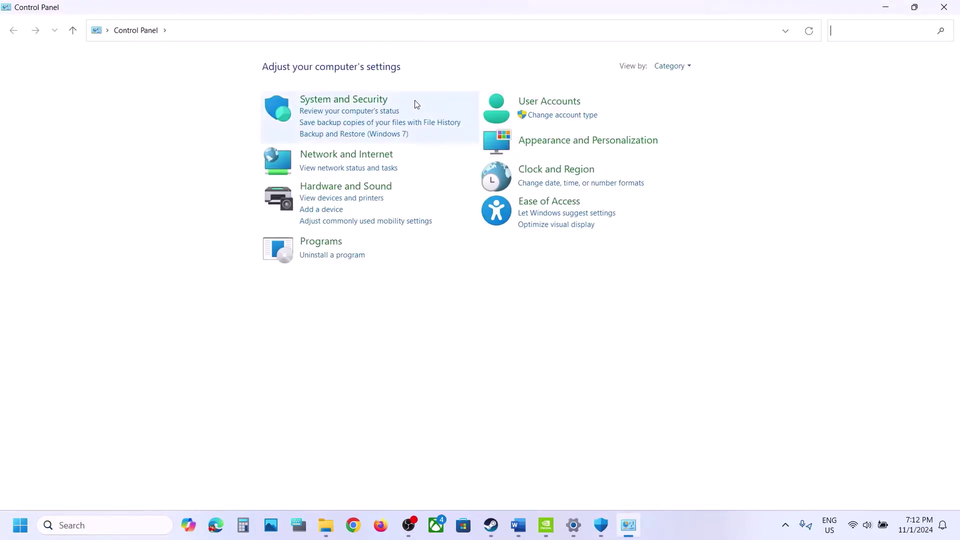
{"action": "left_click", "coordinate": [380, 100]}
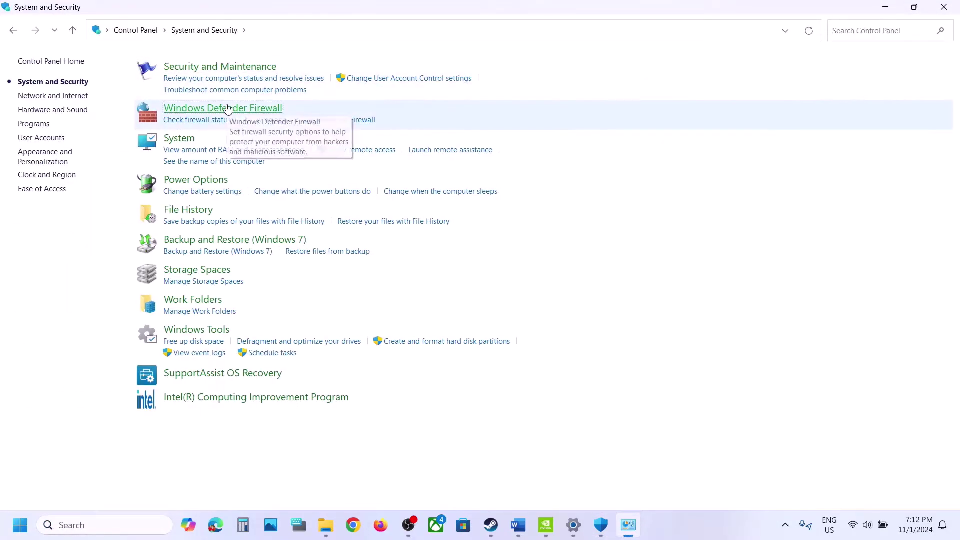
{"action": "left_click", "coordinate": [227, 109]}
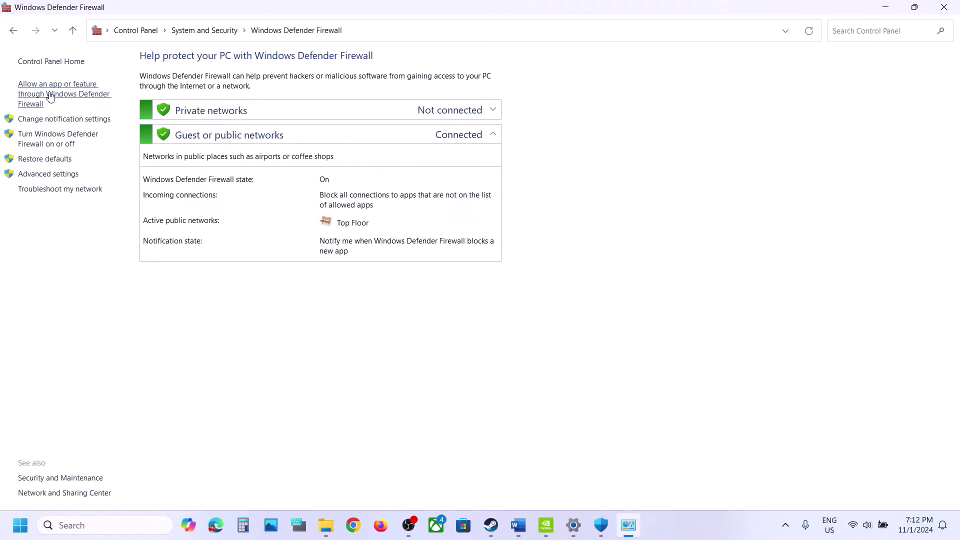
{"action": "left_click", "coordinate": [47, 95]}
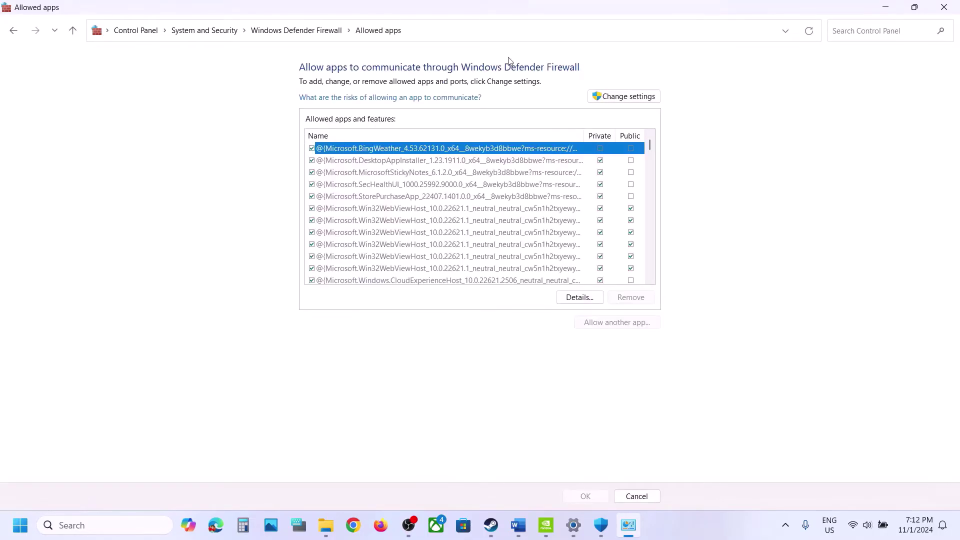
{"action": "left_click", "coordinate": [618, 96]}
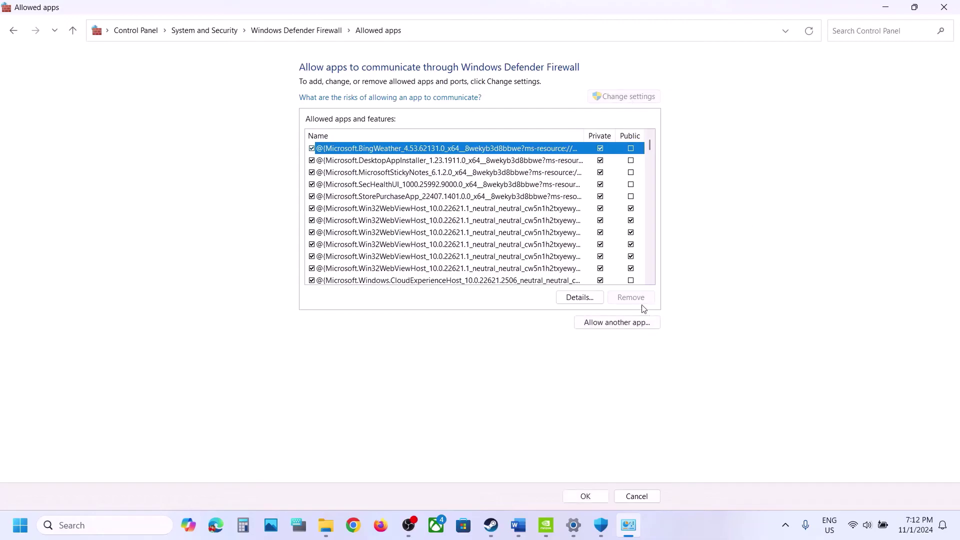
{"action": "left_click", "coordinate": [620, 323]}
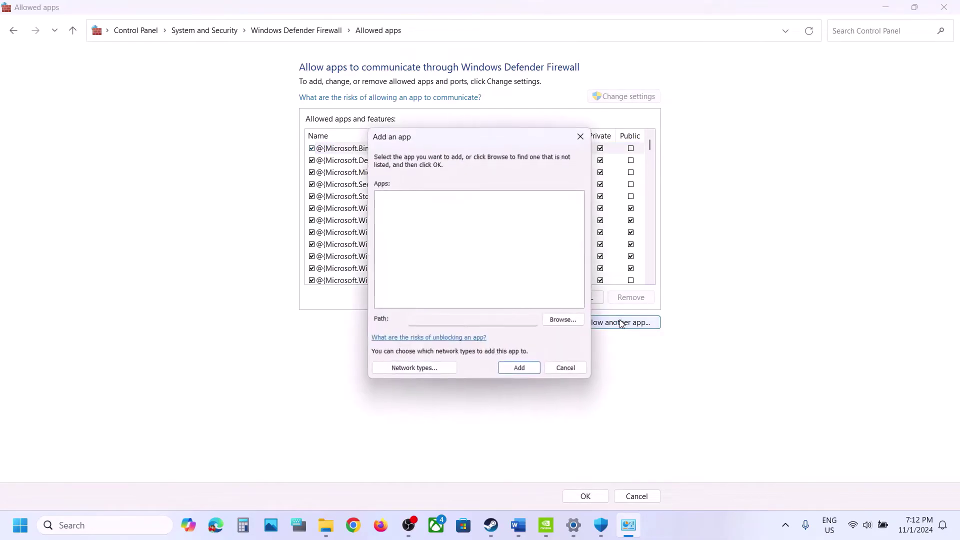
Browse for the game executable, navigating into C:\Program Files (x86)\Steam.
{"action": "left_click", "coordinate": [563, 320]}
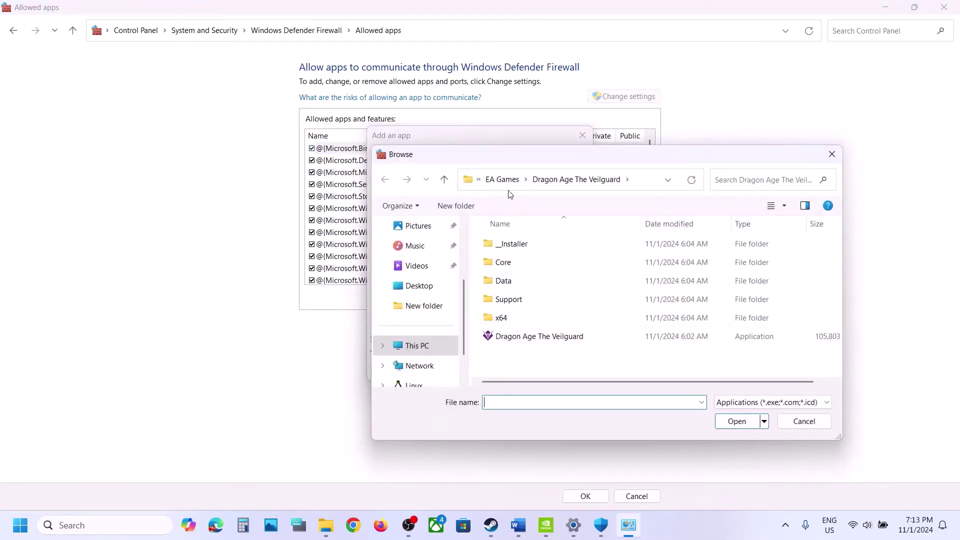
{"action": "left_click", "coordinate": [445, 349]}
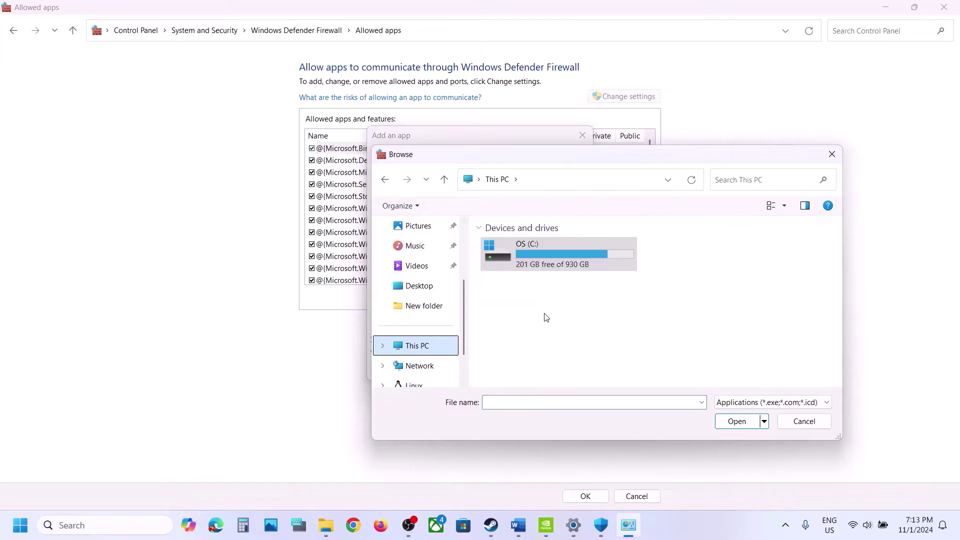
{"action": "double_click", "coordinate": [544, 273]}
{"action": "scroll", "coordinate": [540, 274], "scroll_direction": "down", "scroll_amount": 5}
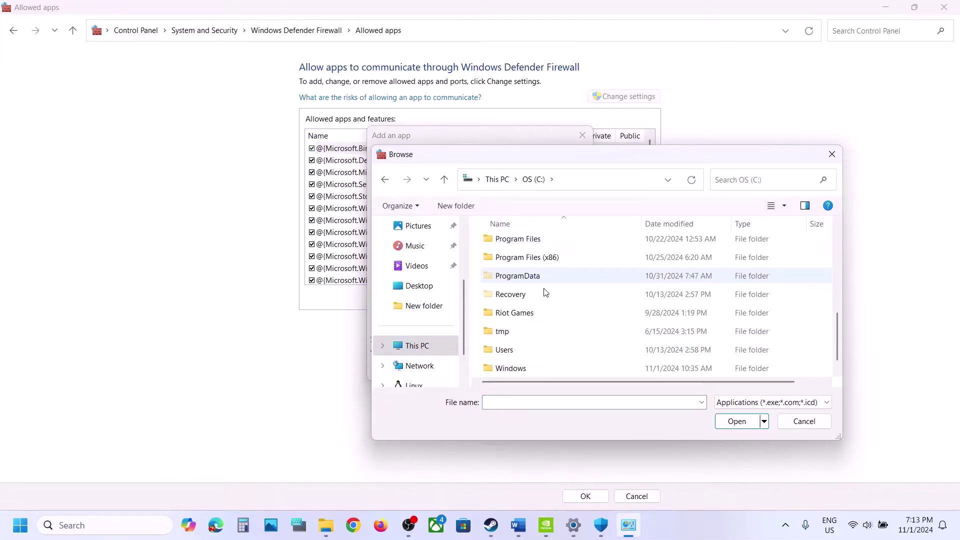
{"action": "double_click", "coordinate": [537, 259]}
{"action": "scroll", "coordinate": [534, 320], "scroll_direction": "down", "scroll_amount": 5}
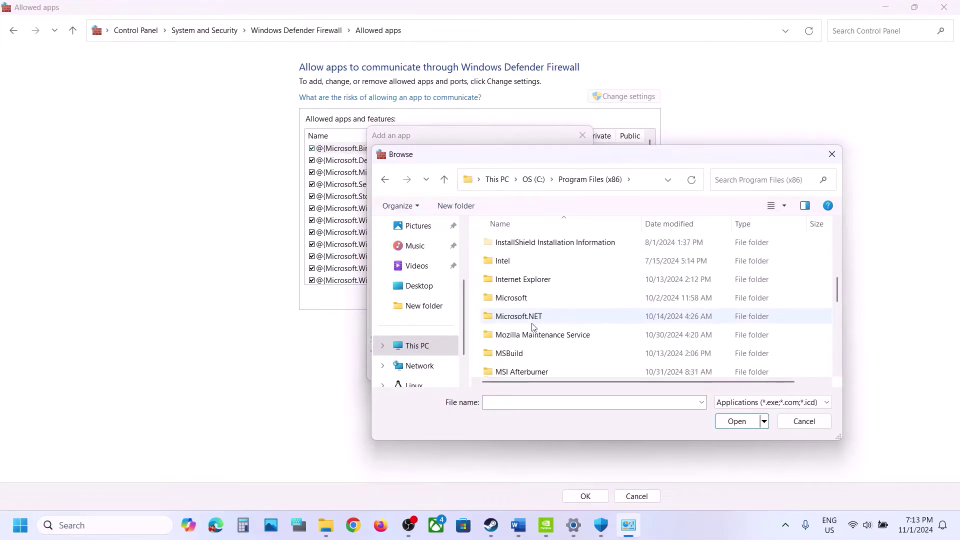
{"action": "scroll", "coordinate": [535, 327], "scroll_direction": "down", "scroll_amount": 4}
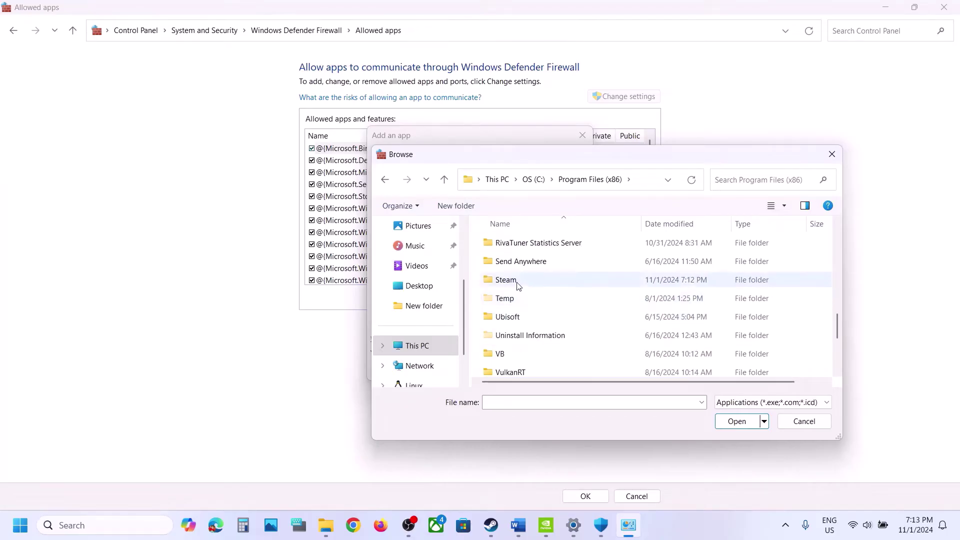
{"action": "double_click", "coordinate": [506, 280]}
{"action": "scroll", "coordinate": [512, 281], "scroll_direction": "down", "scroll_amount": 3}
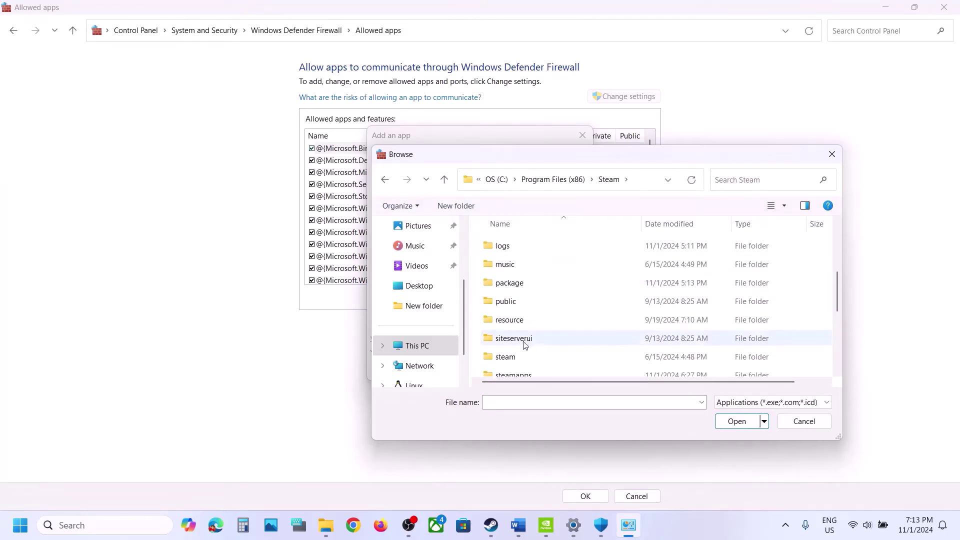
{"action": "scroll", "coordinate": [520, 370], "scroll_direction": "down", "scroll_amount": 1}
Add MonsterHunterWildsBeta from steamapps\common\MonsterHunterWildsBetatest and dismiss the already-an-exception message.
{"action": "double_click", "coordinate": [520, 368]}
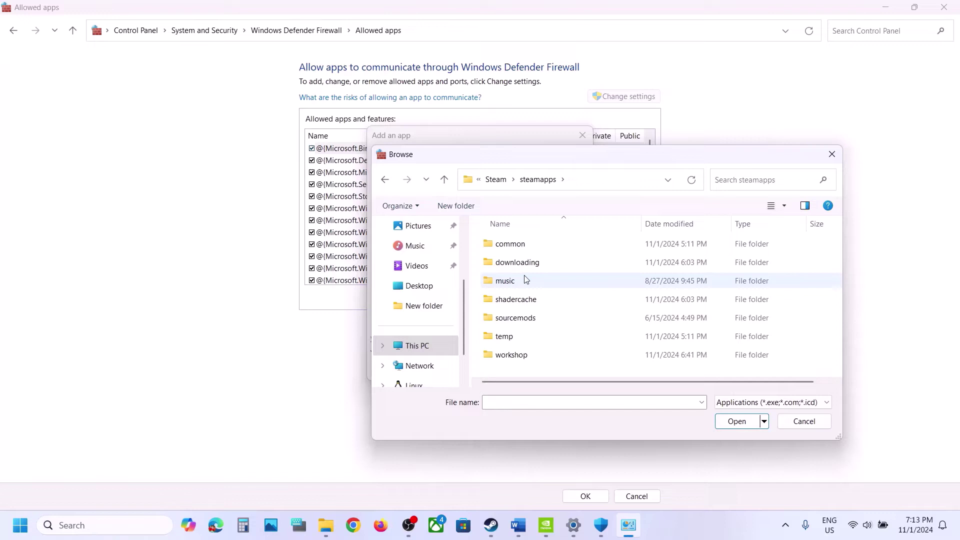
{"action": "double_click", "coordinate": [510, 244]}
{"action": "left_click", "coordinate": [544, 319]}
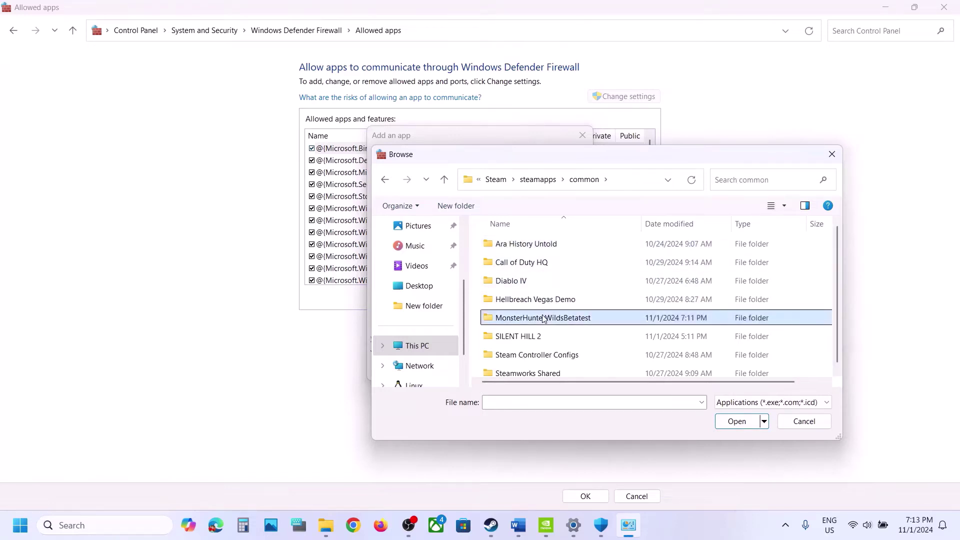
{"action": "double_click", "coordinate": [544, 318]}
{"action": "left_click", "coordinate": [535, 300]}
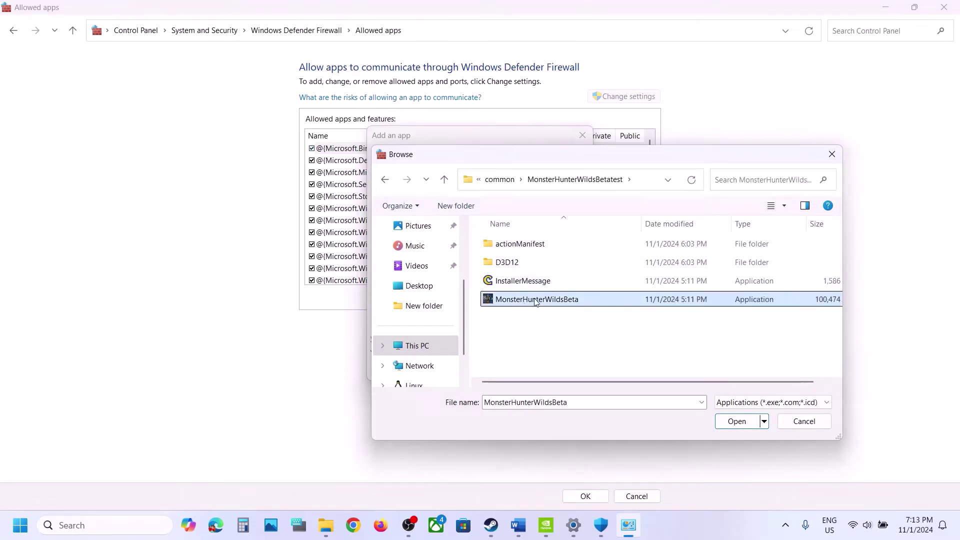
{"action": "left_click", "coordinate": [737, 421]}
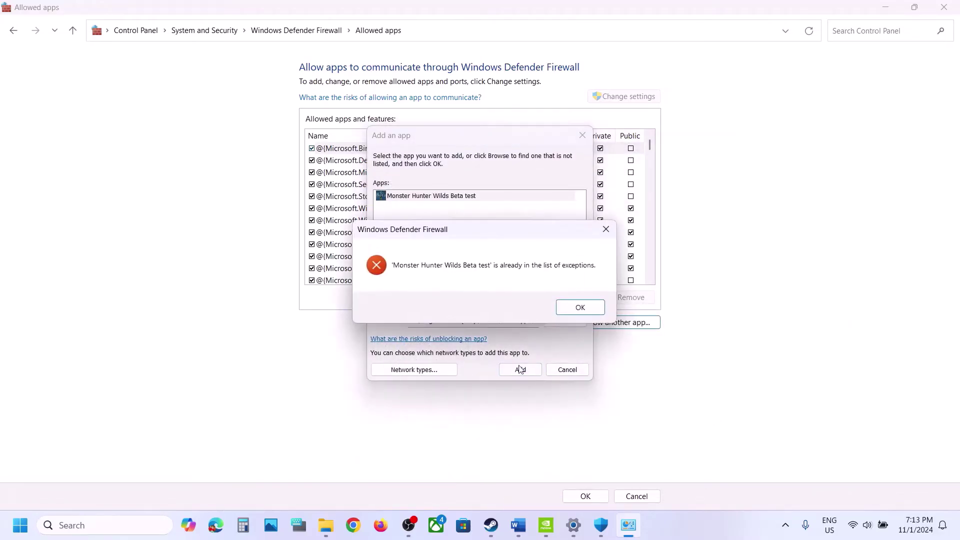
{"action": "left_click", "coordinate": [570, 307]}
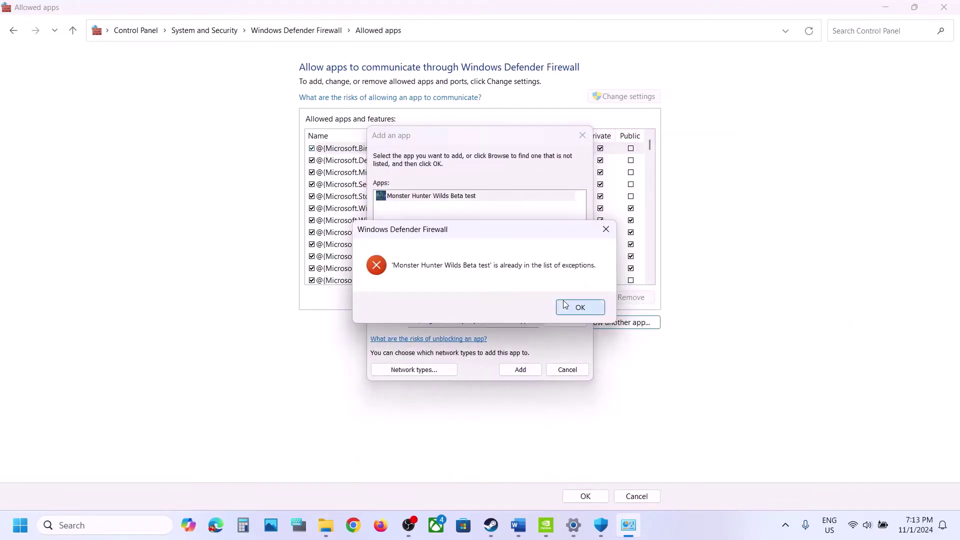
Close the Add an app dialog, the firewall allowed-apps window and Windows Security.
{"action": "left_click", "coordinate": [582, 135]}
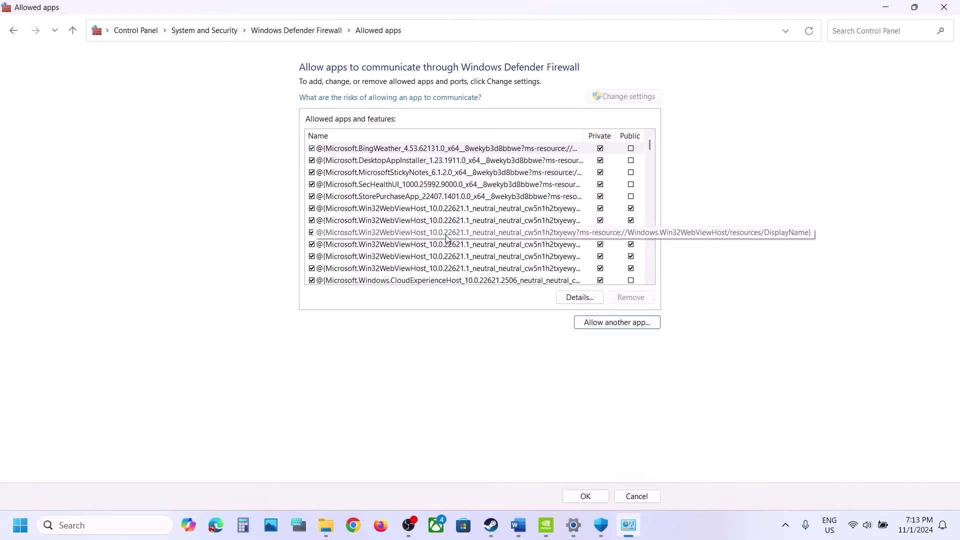
{"action": "left_click", "coordinate": [944, 7]}
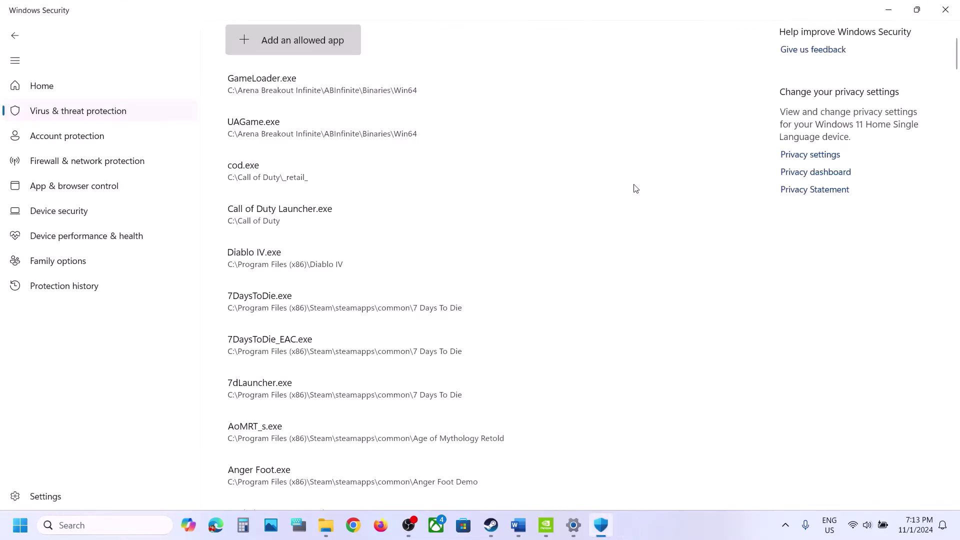
{"action": "left_click", "coordinate": [950, 10]}
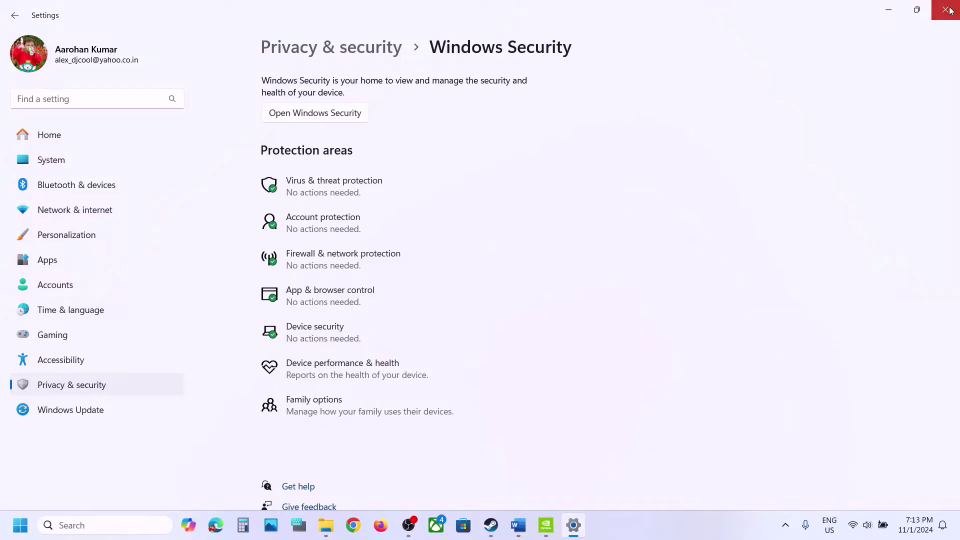
Return to the Word guide and highlight Step 5 on running the game as administrator.
{"action": "left_click", "coordinate": [951, 10]}
{"action": "scroll", "coordinate": [580, 275], "scroll_direction": "down", "scroll_amount": 5}
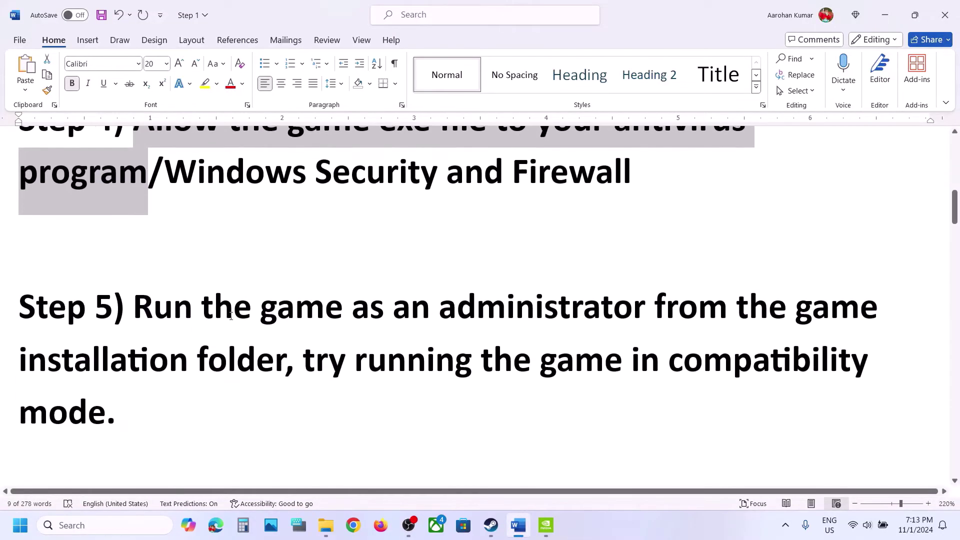
{"action": "left_click_drag", "start_coordinate": [148, 316], "coordinate": [276, 360]}
In the Steam library, bring up the Manage options for Monster Hunter Wilds.
{"action": "left_click", "coordinate": [491, 525]}
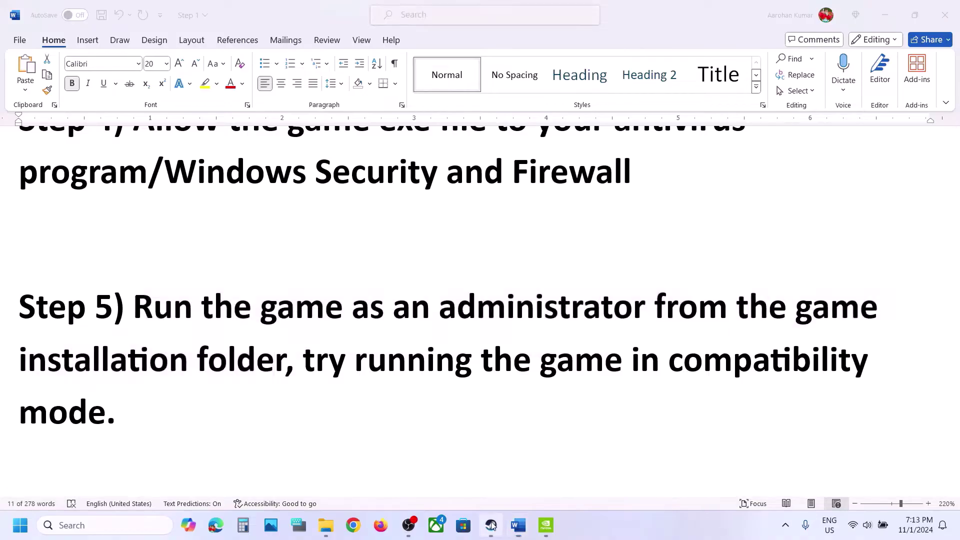
{"action": "right_click", "coordinate": [67, 301]}
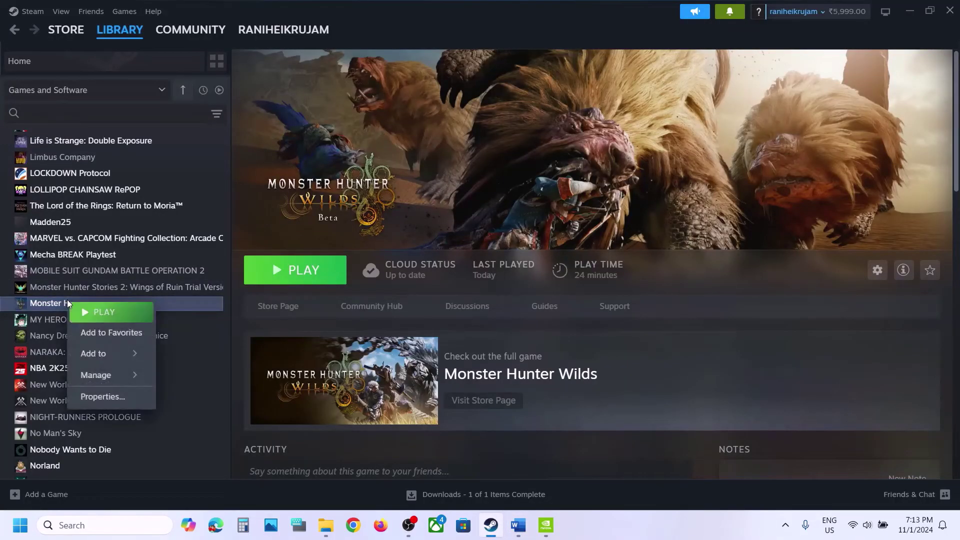
{"action": "mouse_move", "coordinate": [110, 375]}
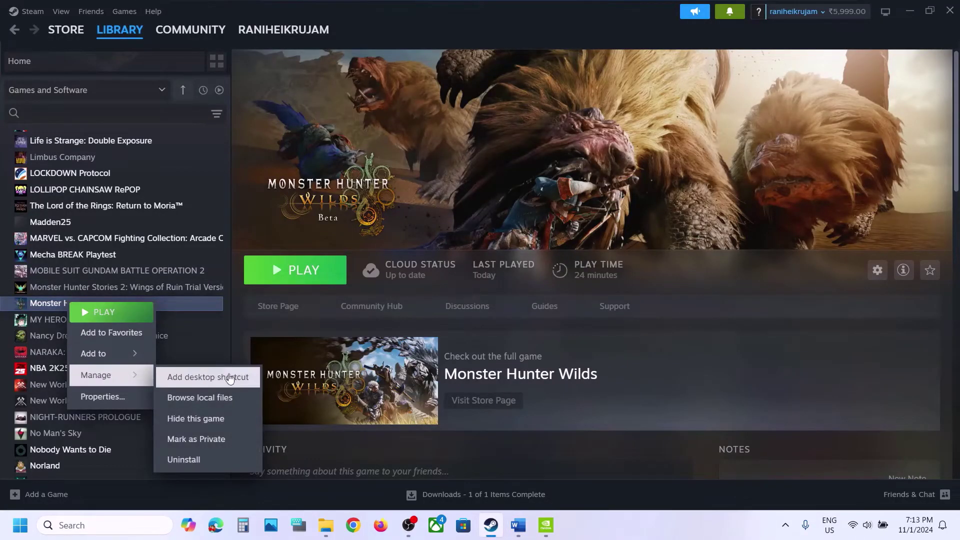
Open the game's local files and set MonsterHunterWildsBeta to always run as administrator.
{"action": "left_click", "coordinate": [216, 404]}
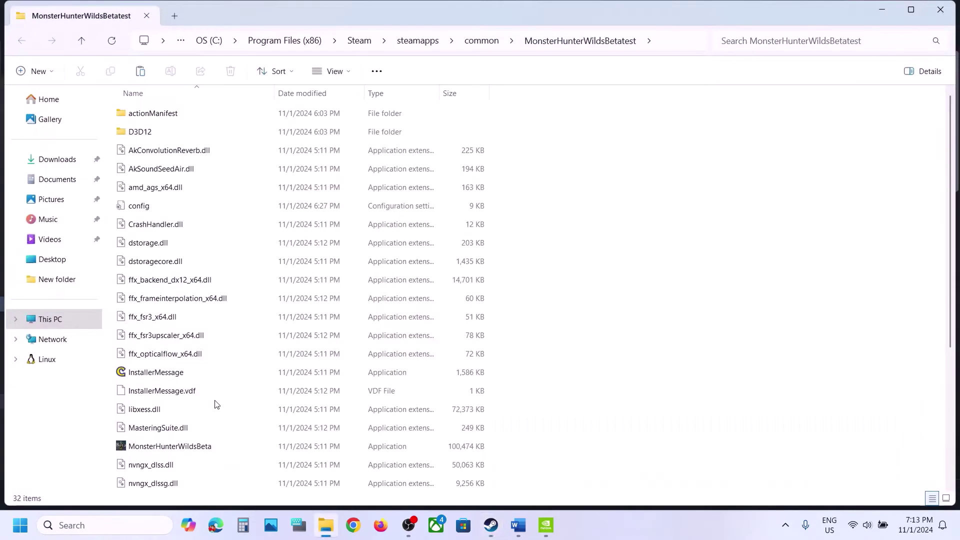
{"action": "scroll", "coordinate": [227, 295], "scroll_direction": "down", "scroll_amount": 2}
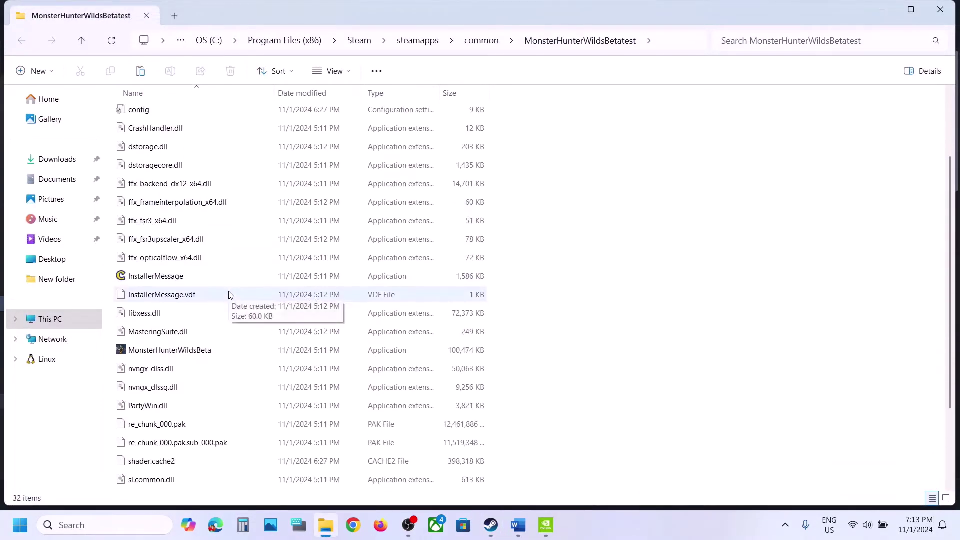
{"action": "scroll", "coordinate": [172, 353], "scroll_direction": "down", "scroll_amount": 2}
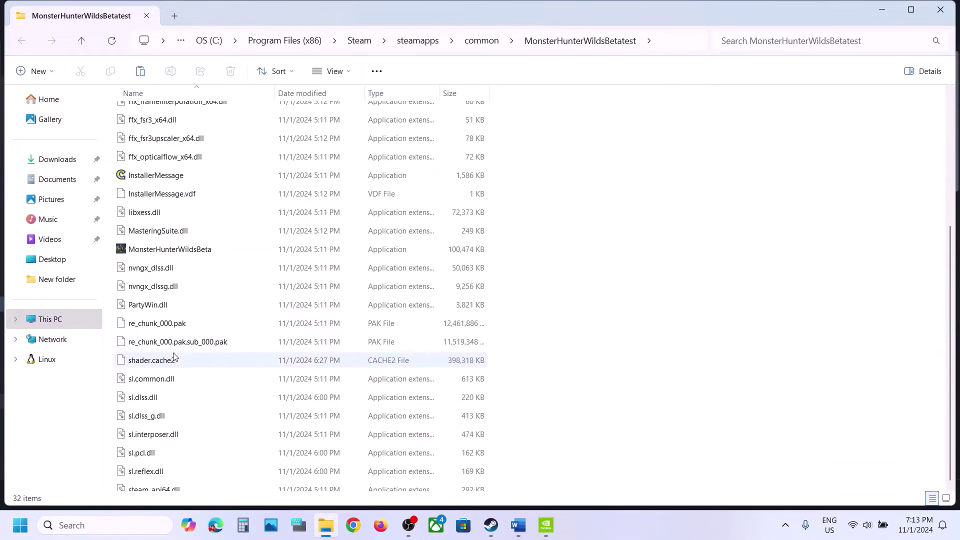
{"action": "left_click", "coordinate": [182, 245]}
{"action": "right_click", "coordinate": [182, 245]}
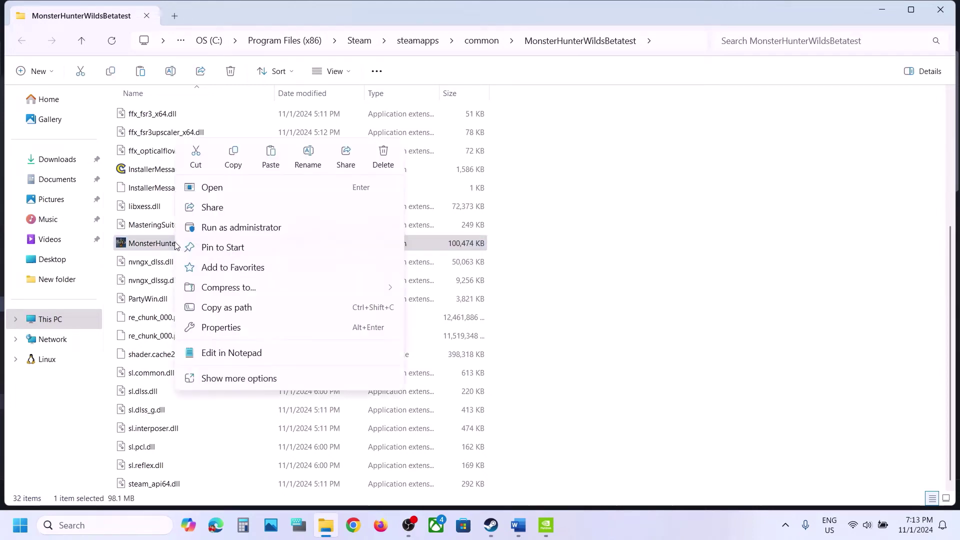
{"action": "left_click", "coordinate": [230, 327]}
{"action": "left_click", "coordinate": [293, 197]}
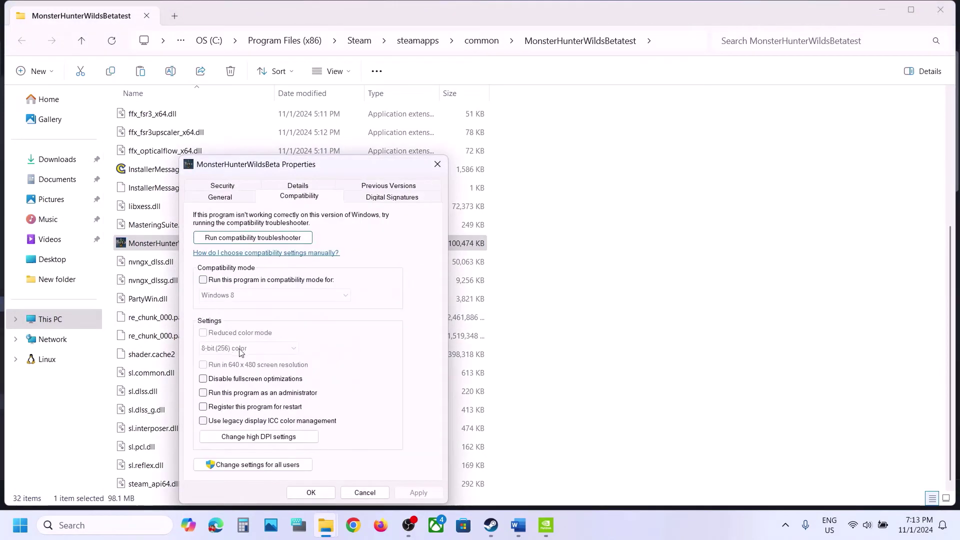
{"action": "left_click", "coordinate": [203, 393]}
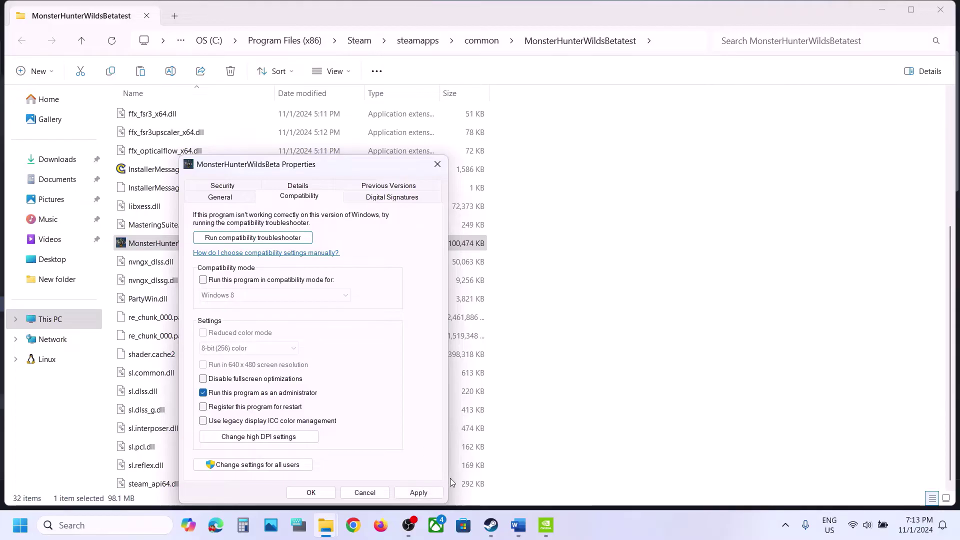
{"action": "left_click", "coordinate": [434, 493]}
{"action": "left_click", "coordinate": [311, 493]}
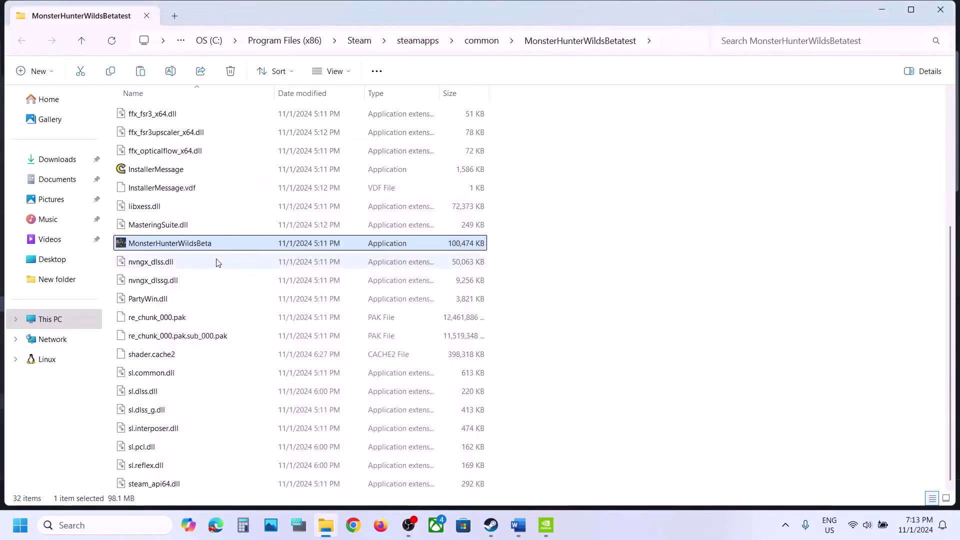
Set MonsterHunterWildsBeta to Windows 7 compatibility mode with fullscreen optimizations disabled.
{"action": "right_click", "coordinate": [176, 244]}
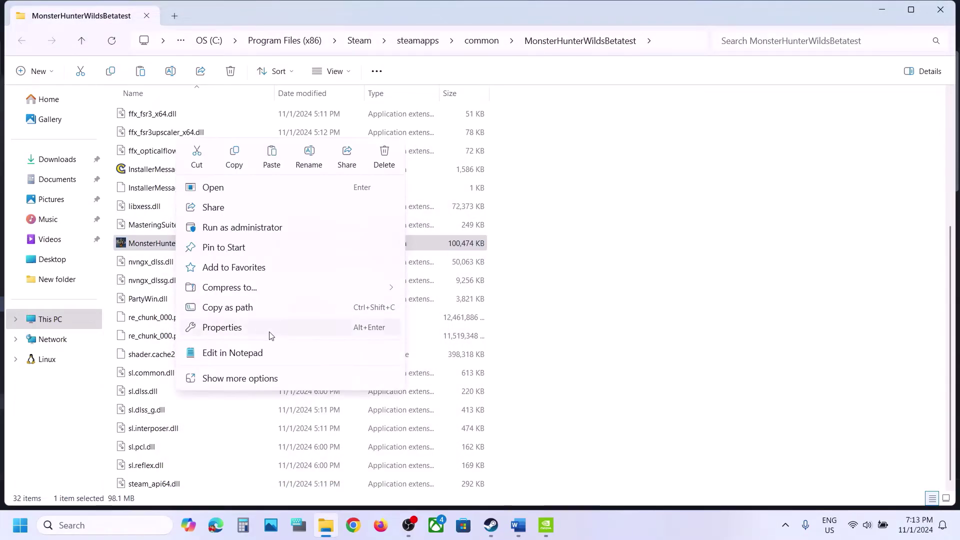
{"action": "left_click", "coordinate": [248, 333]}
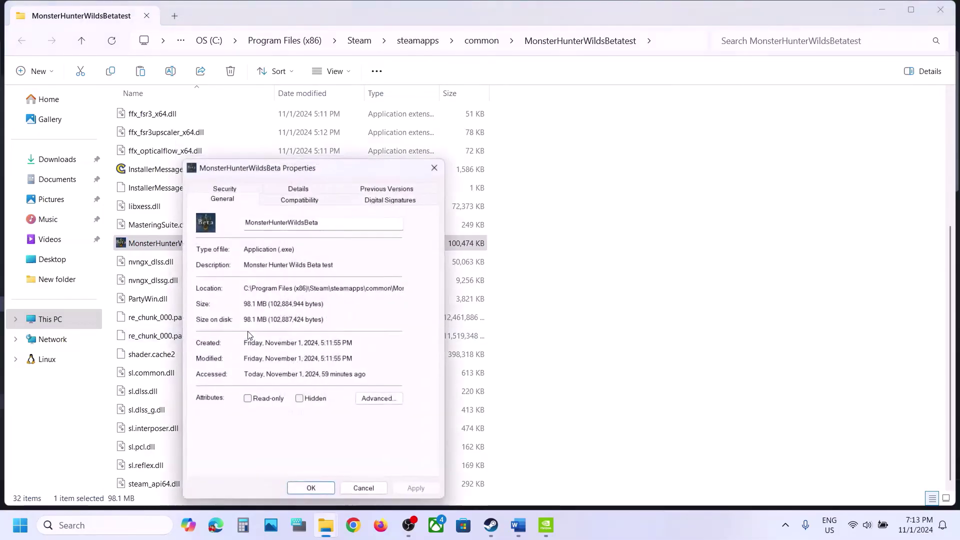
{"action": "left_click", "coordinate": [294, 201]}
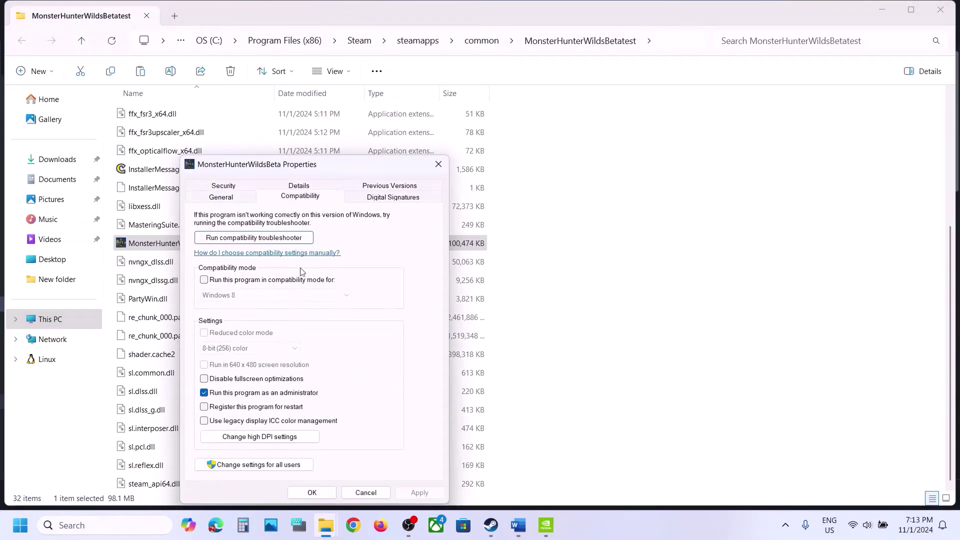
{"action": "left_click", "coordinate": [205, 280]}
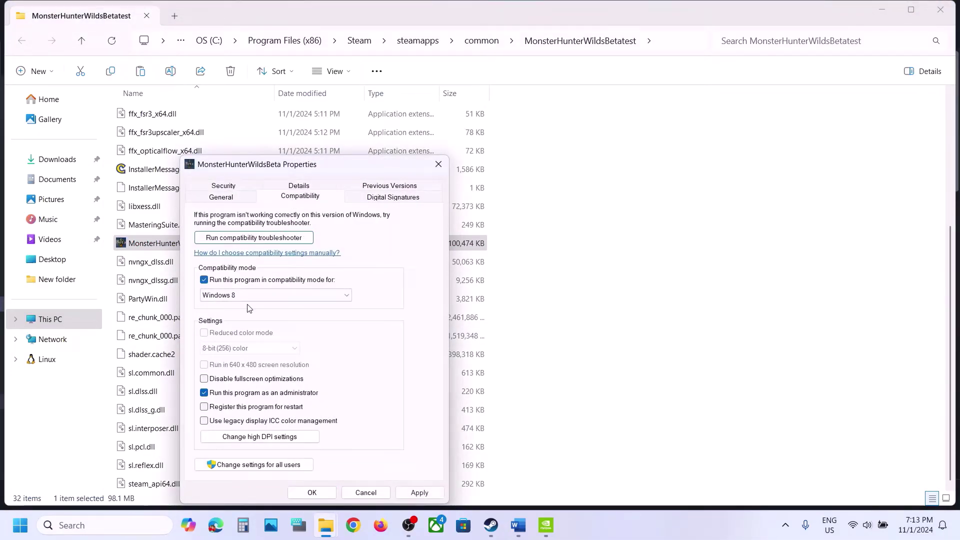
{"action": "left_click", "coordinate": [419, 493]}
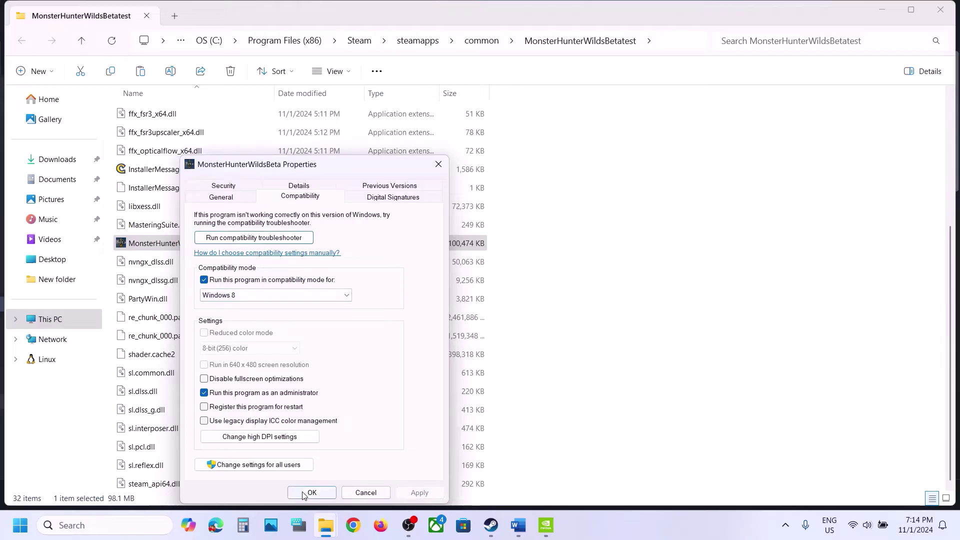
{"action": "left_click", "coordinate": [281, 296]}
{"action": "left_click", "coordinate": [237, 331]}
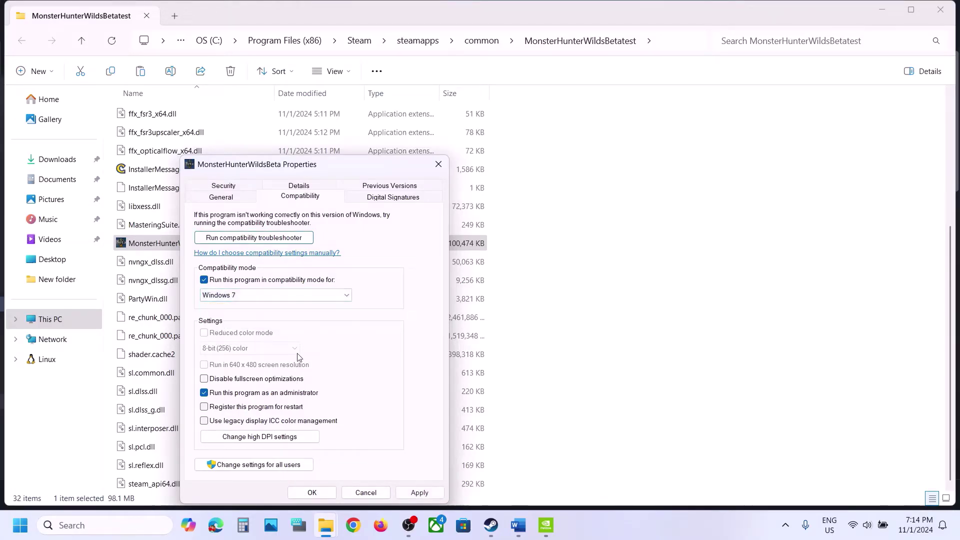
{"action": "left_click", "coordinate": [418, 492]}
{"action": "left_click", "coordinate": [204, 379]}
{"action": "left_click", "coordinate": [412, 494]}
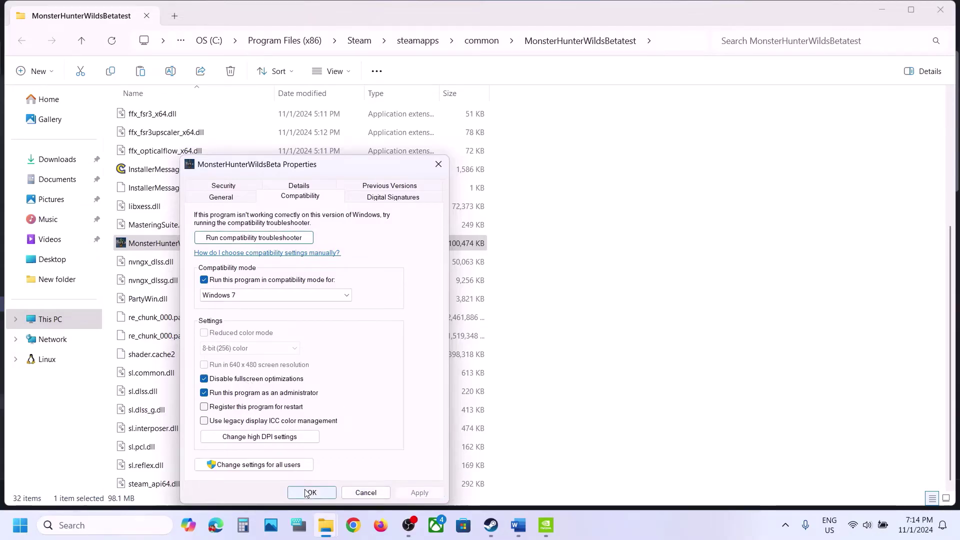
{"action": "left_click", "coordinate": [312, 493]}
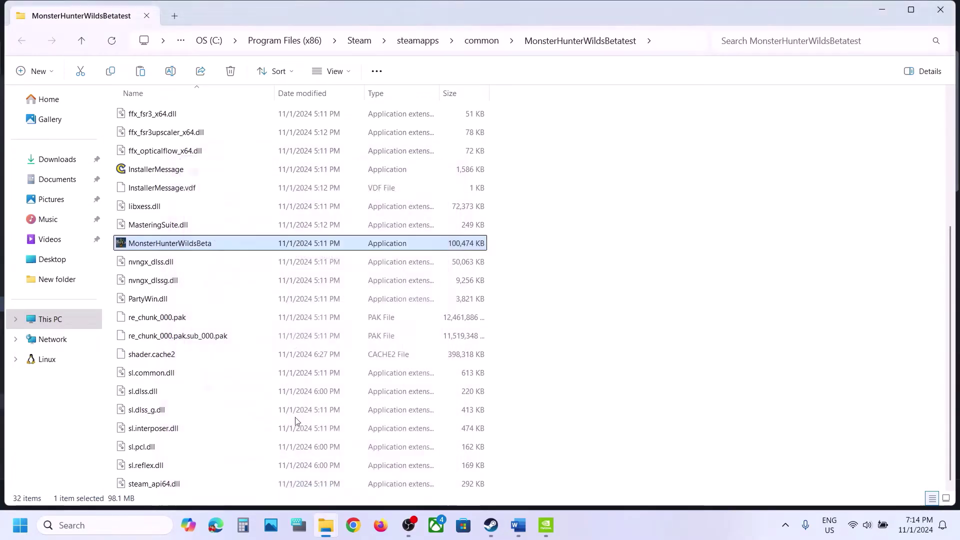
Clear compatibility mode and the fullscreen optimizations setting, save, and close the game folder.
{"action": "right_click", "coordinate": [191, 251]}
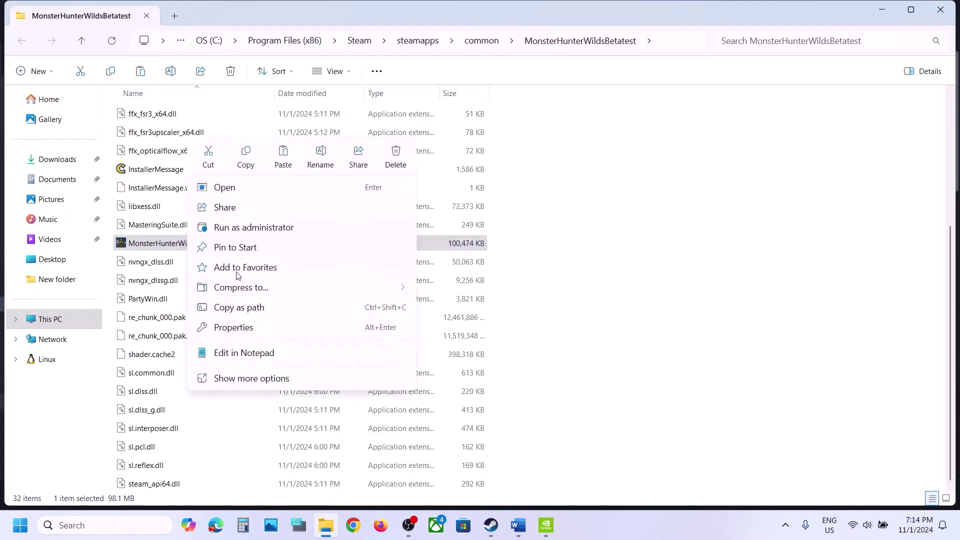
{"action": "left_click", "coordinate": [251, 333]}
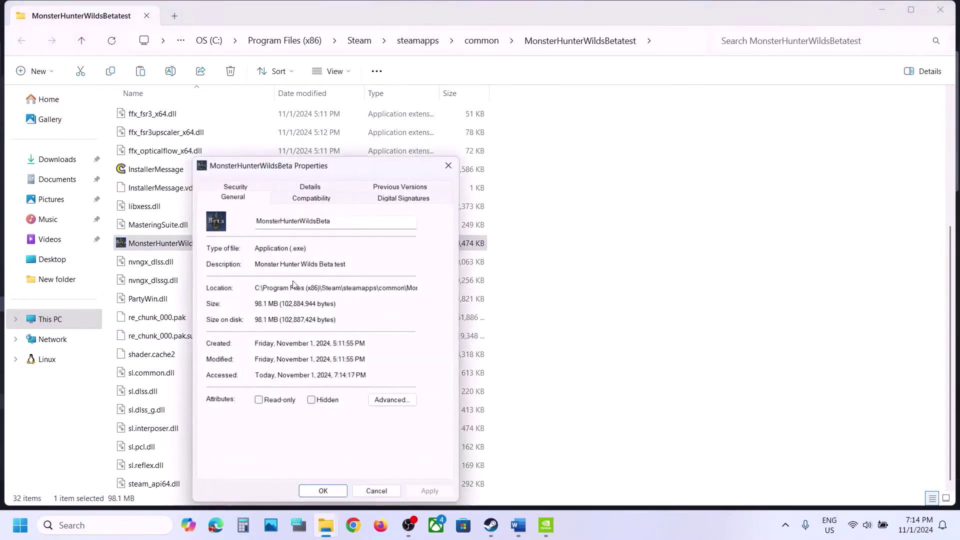
{"action": "left_click", "coordinate": [311, 196]}
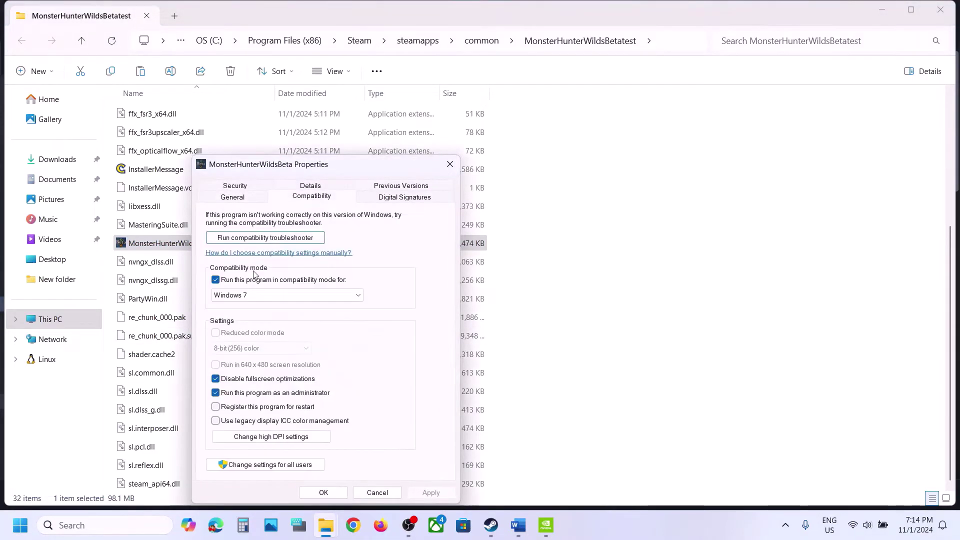
{"action": "left_click", "coordinate": [216, 280]}
{"action": "left_click", "coordinate": [215, 378]}
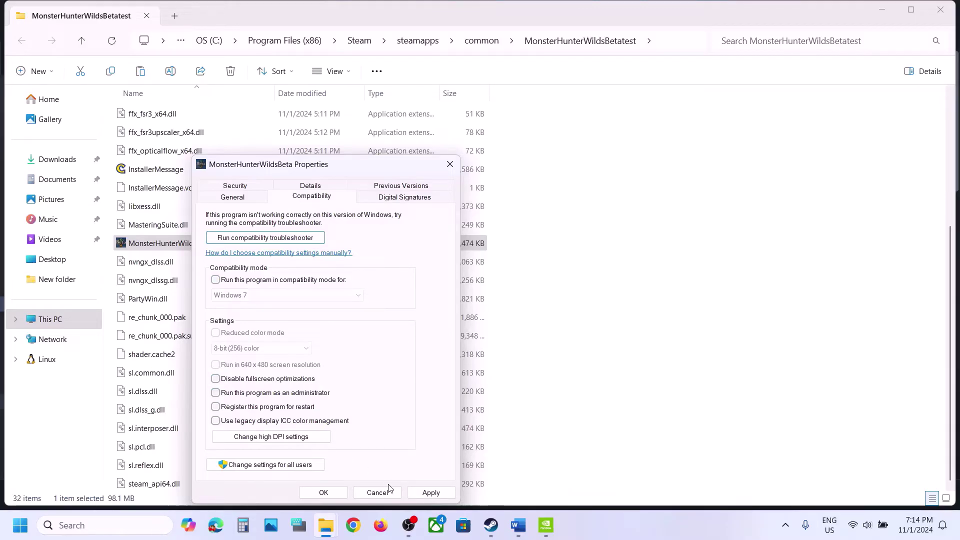
{"action": "left_click", "coordinate": [430, 493]}
{"action": "left_click", "coordinate": [325, 493]}
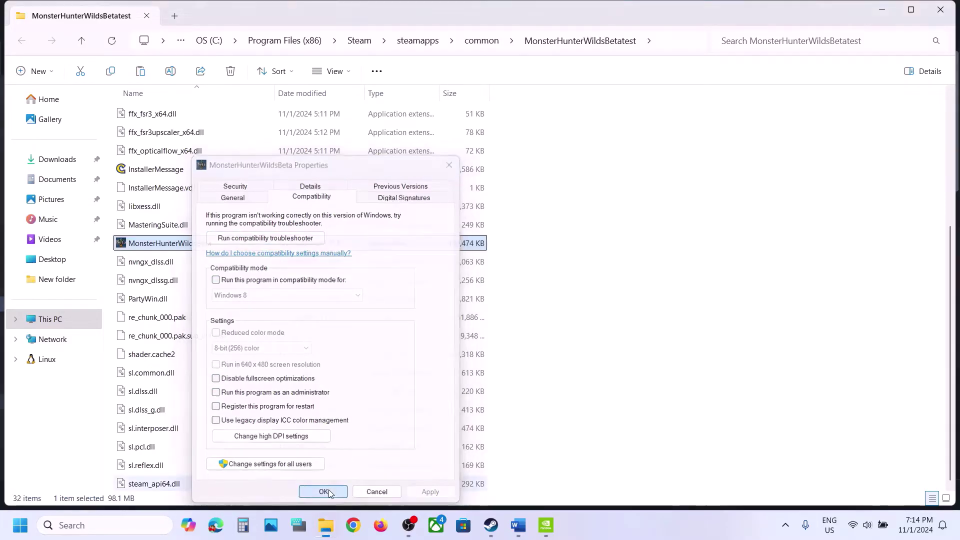
{"action": "left_click", "coordinate": [946, 10]}
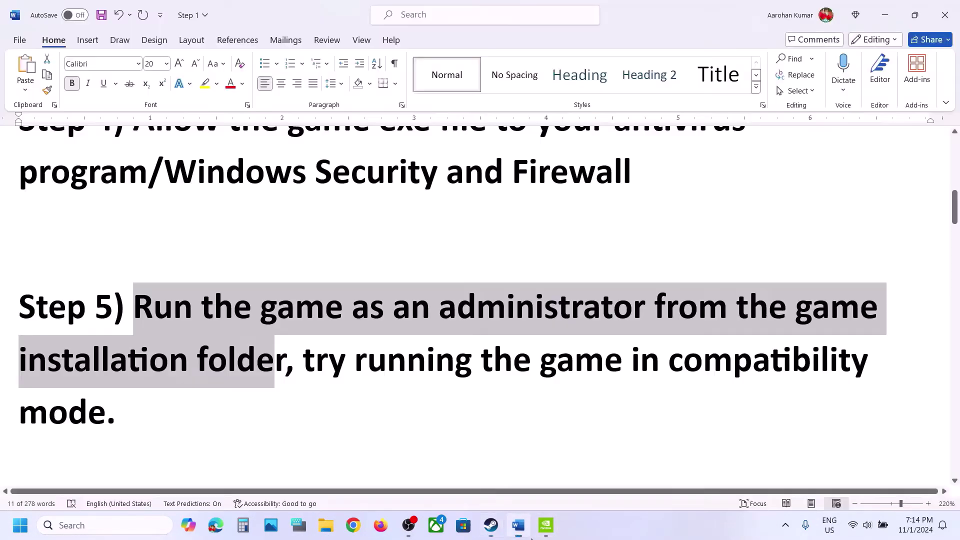
Scroll Word to Step 6 and select its NVIDIA driver and AMD support links.
{"action": "left_click", "coordinate": [519, 525]}
{"action": "scroll", "coordinate": [405, 346], "scroll_direction": "down", "scroll_amount": 6}
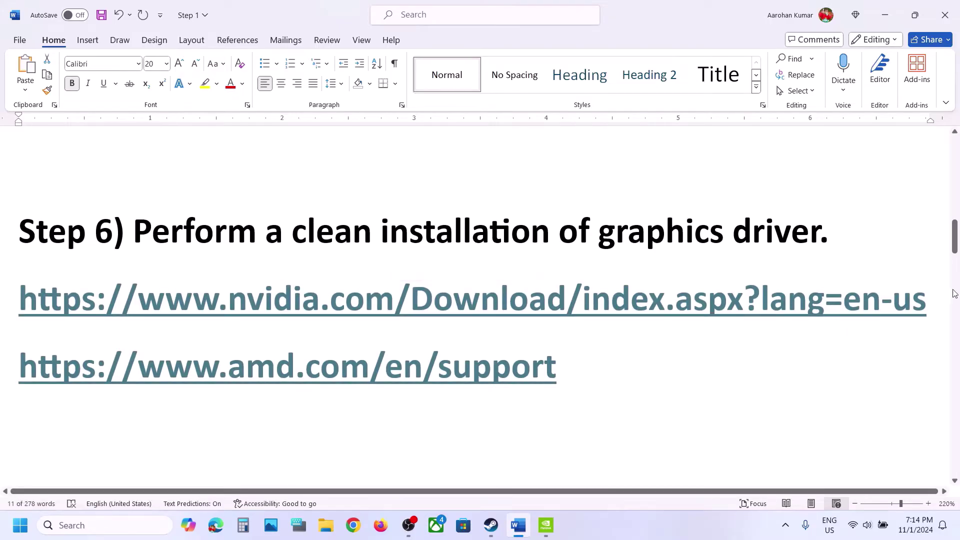
{"action": "left_click_drag", "start_coordinate": [934, 299], "coordinate": [425, 331]}
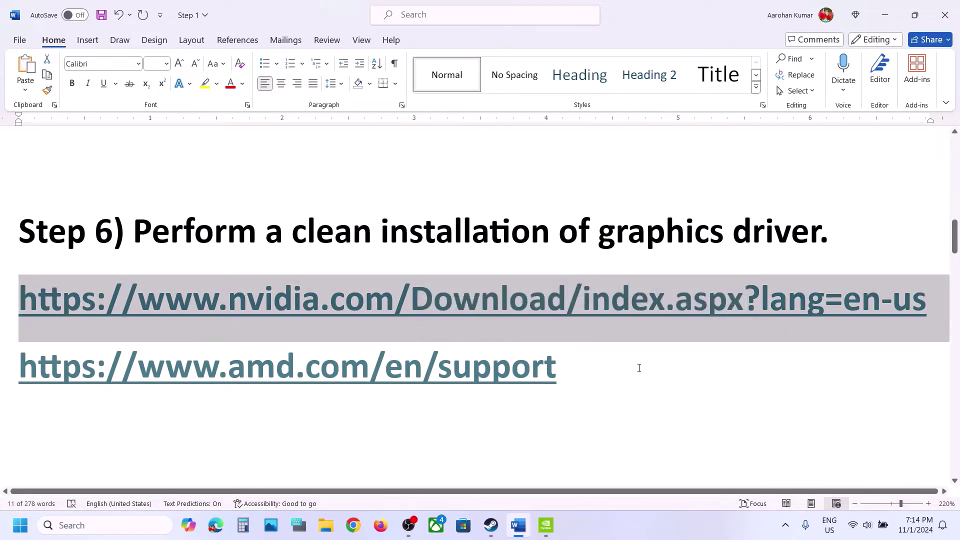
{"action": "left_click_drag", "start_coordinate": [618, 370], "coordinate": [286, 383]}
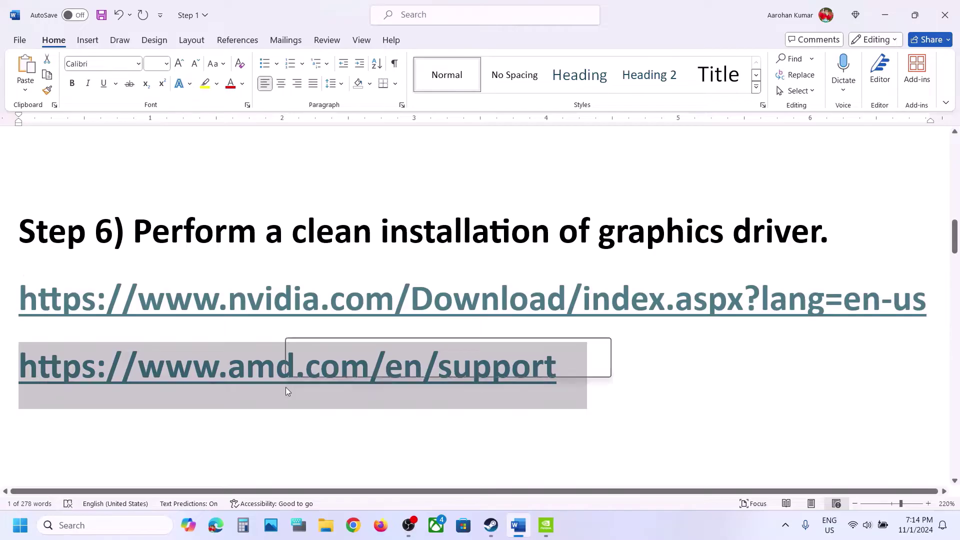
{"action": "left_click", "coordinate": [606, 522]}
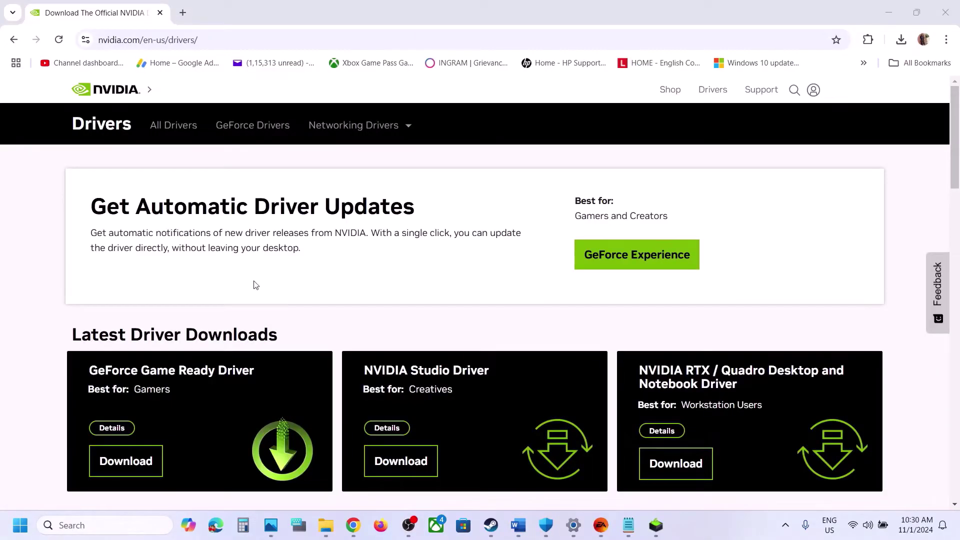
Search NVIDIA drivers for GeForce RTX 30 Series (Notebooks), RTX 3050 Laptop GPU, Windows 11.
{"action": "scroll", "coordinate": [300, 310], "scroll_direction": "down", "scroll_amount": 7}
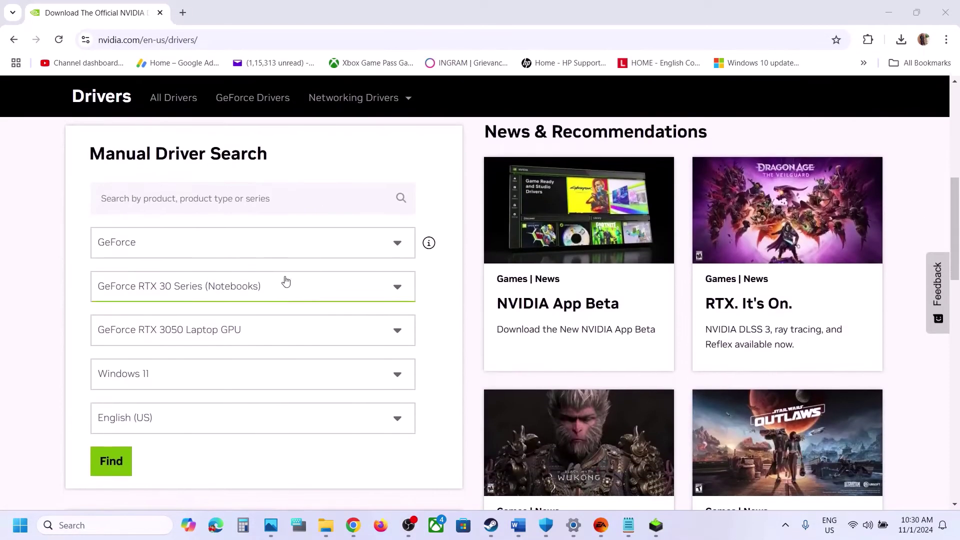
{"action": "left_click", "coordinate": [172, 242]}
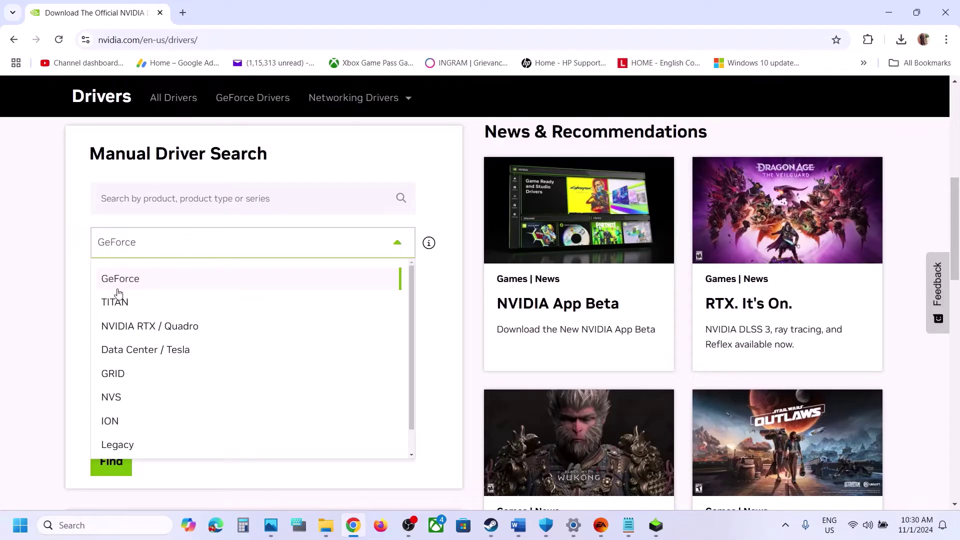
{"action": "left_click", "coordinate": [118, 287]}
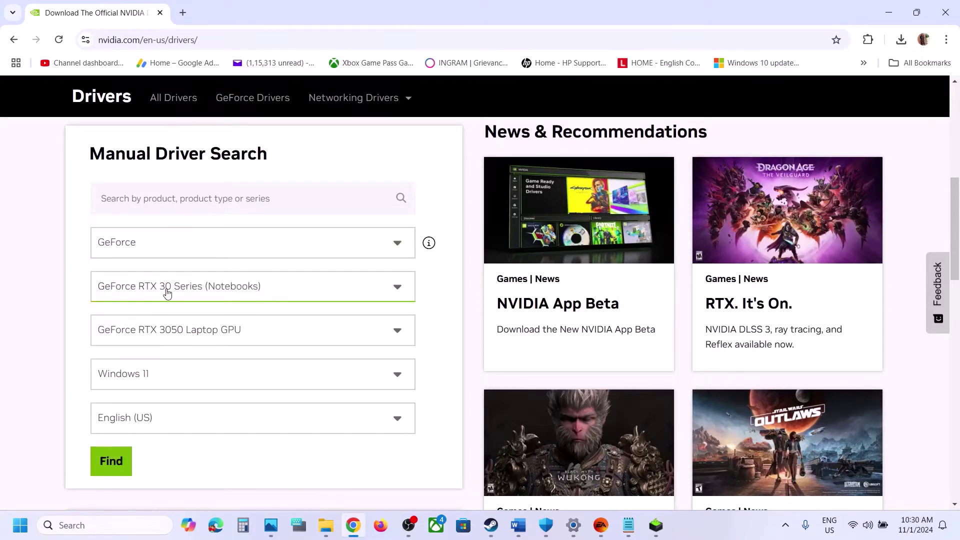
{"action": "left_click", "coordinate": [167, 293]}
{"action": "left_click", "coordinate": [43, 338]}
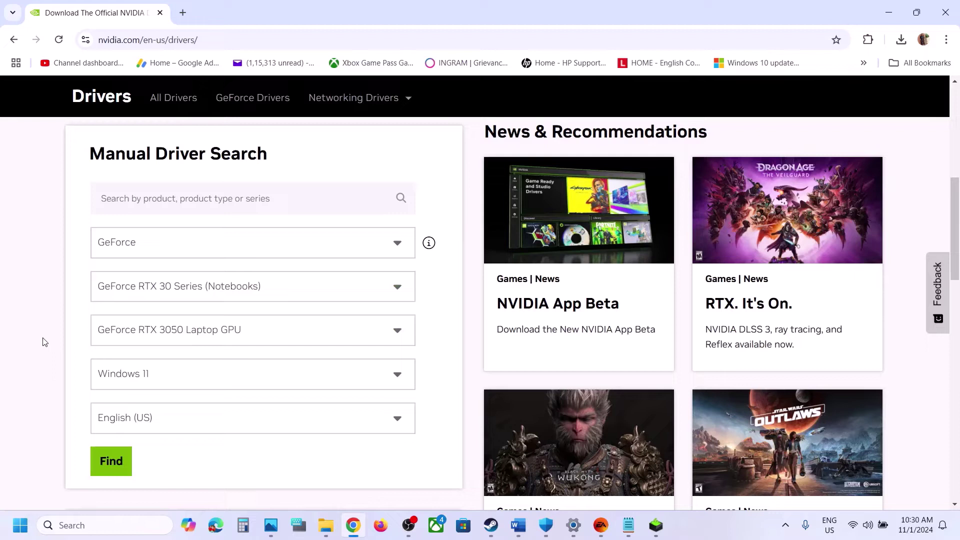
{"action": "left_click", "coordinate": [200, 339]}
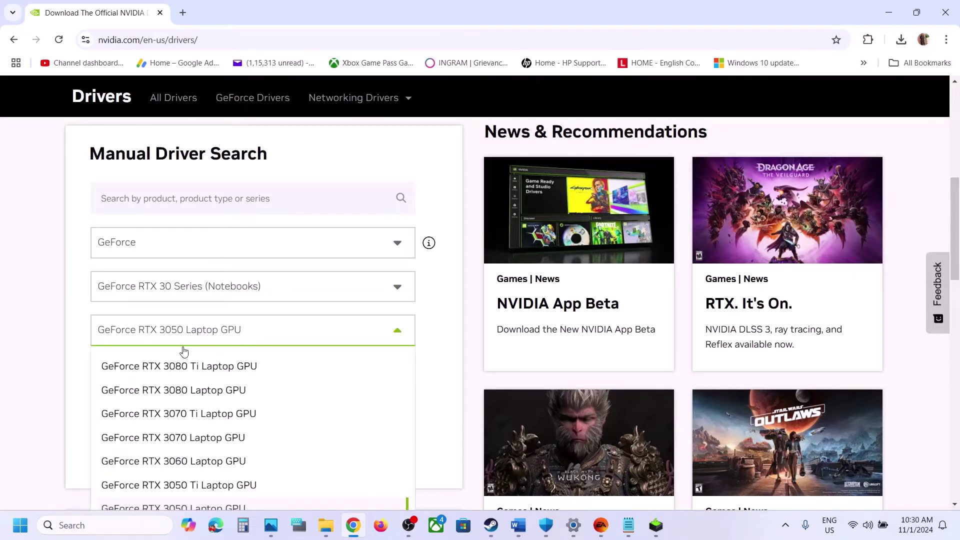
{"action": "left_click", "coordinate": [50, 348]}
{"action": "left_click", "coordinate": [191, 375]}
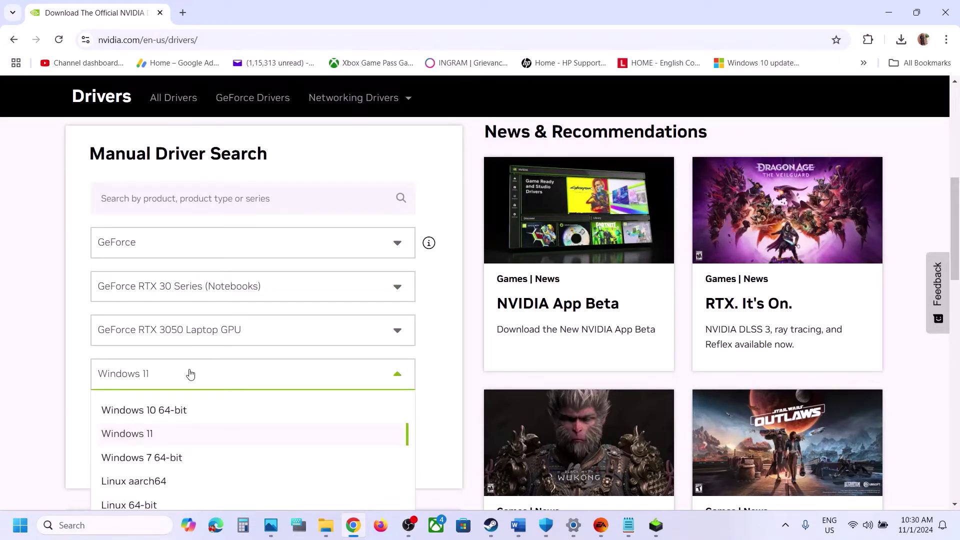
{"action": "left_click", "coordinate": [155, 432]}
{"action": "left_click", "coordinate": [124, 458]}
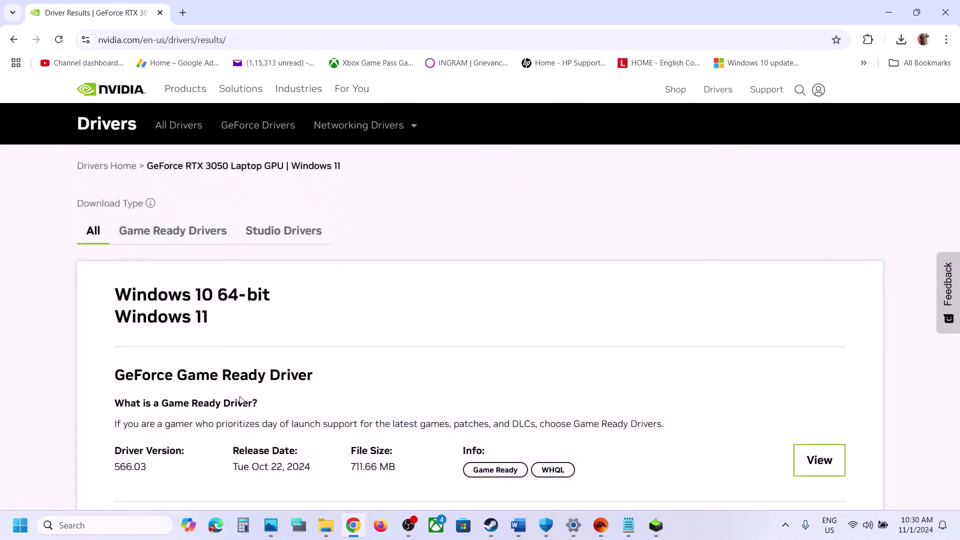
Download GeForce Game Ready Driver 566.03 and bring its installer forward.
{"action": "scroll", "coordinate": [241, 400], "scroll_direction": "down", "scroll_amount": 2}
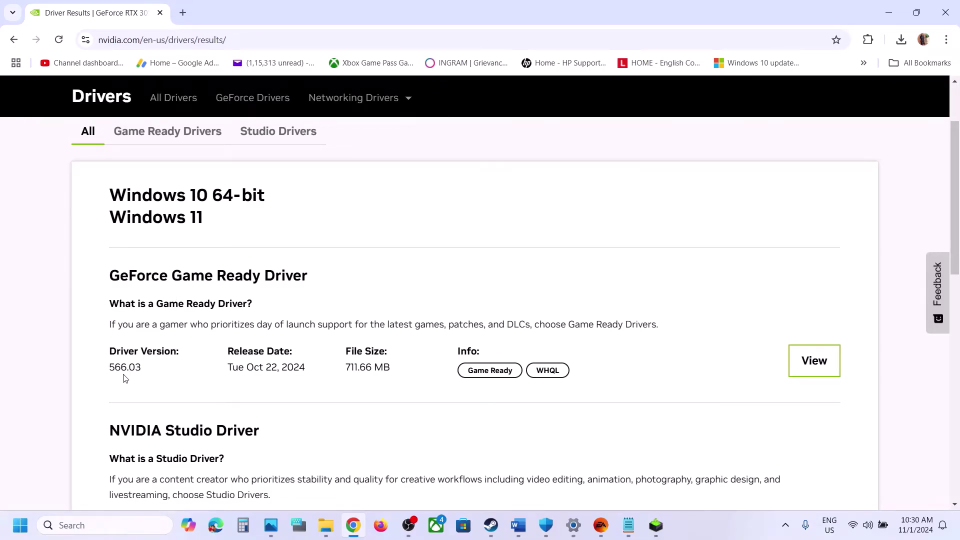
{"action": "left_click", "coordinate": [795, 356]}
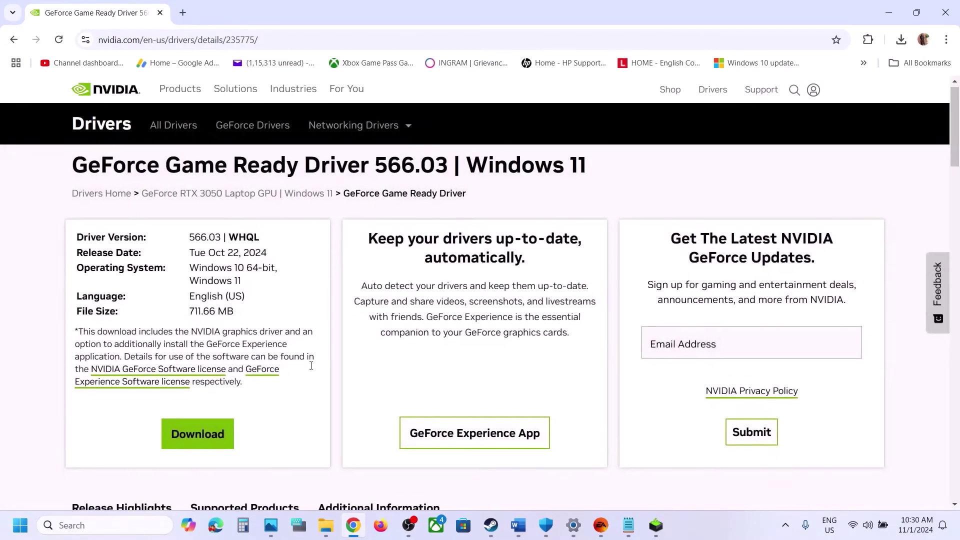
{"action": "left_click", "coordinate": [186, 435]}
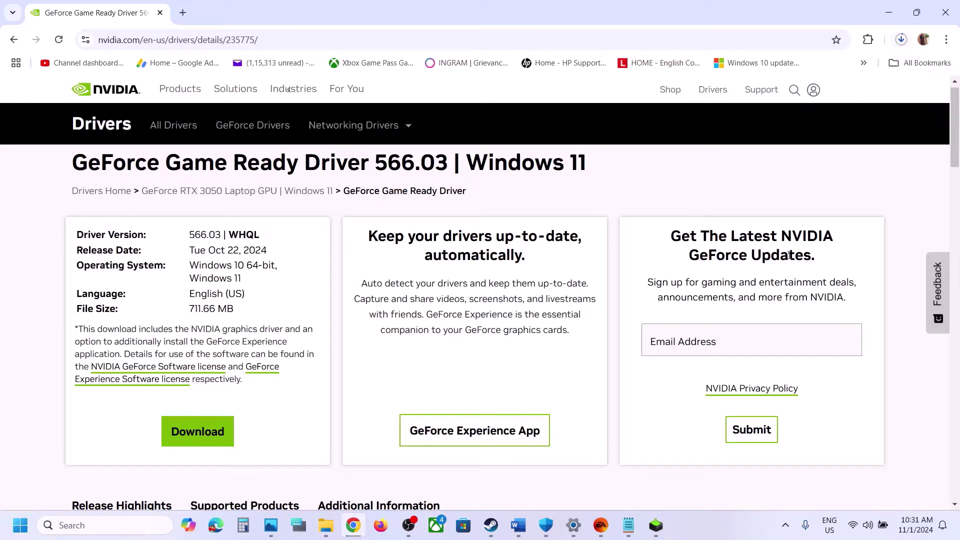
{"action": "left_click", "coordinate": [655, 525]}
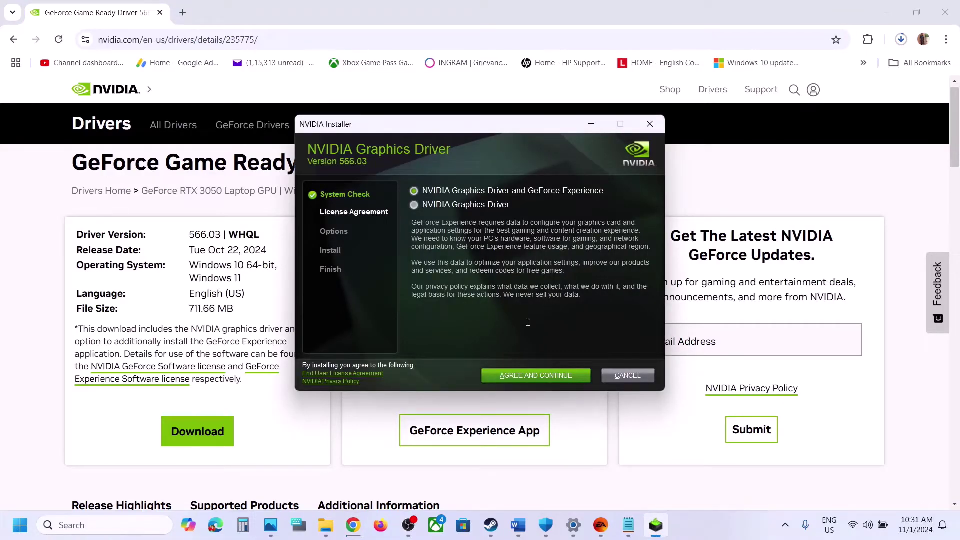
Accept the license and start a Custom (Advanced) driver install with Perform a clean installation ticked.
{"action": "left_click", "coordinate": [517, 375]}
{"action": "left_click", "coordinate": [416, 263]}
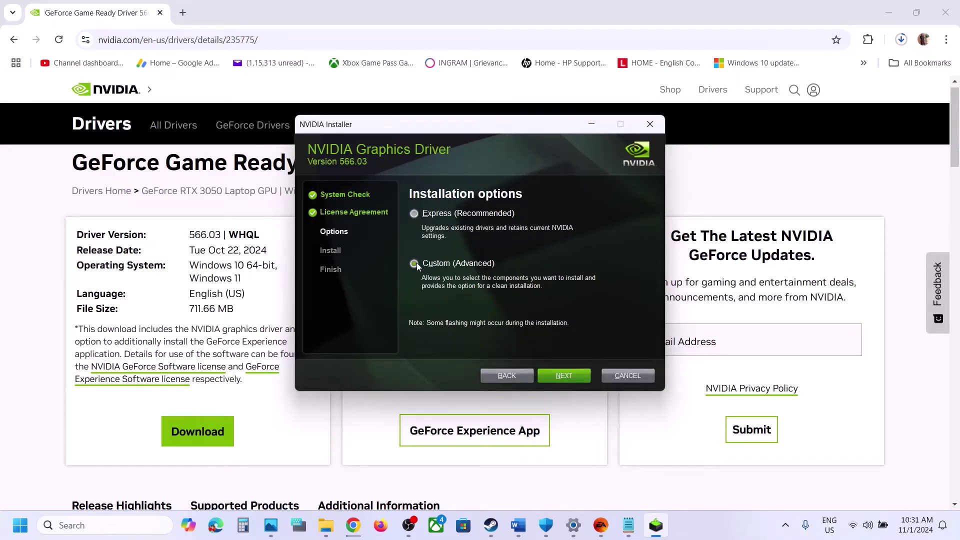
{"action": "left_click", "coordinate": [557, 373]}
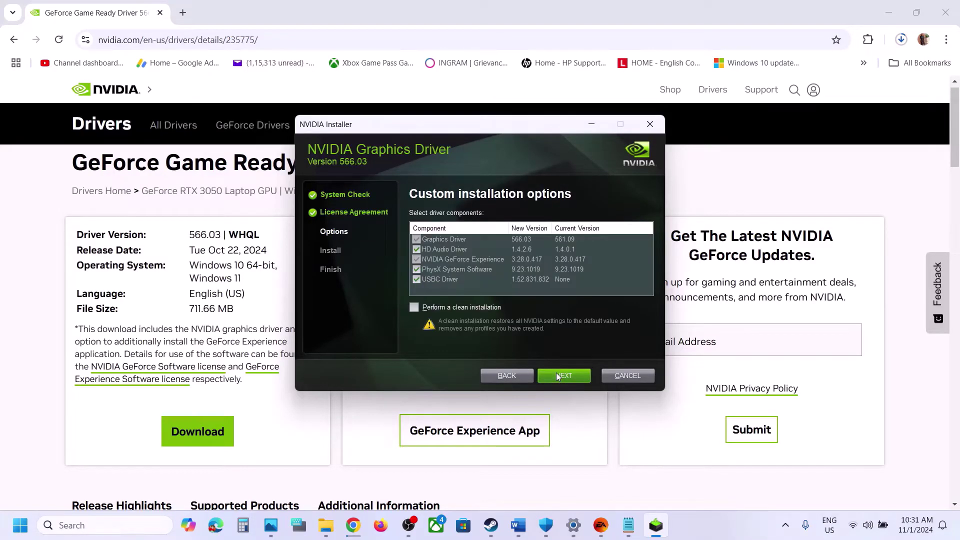
{"action": "left_click", "coordinate": [414, 307]}
{"action": "left_click", "coordinate": [572, 376]}
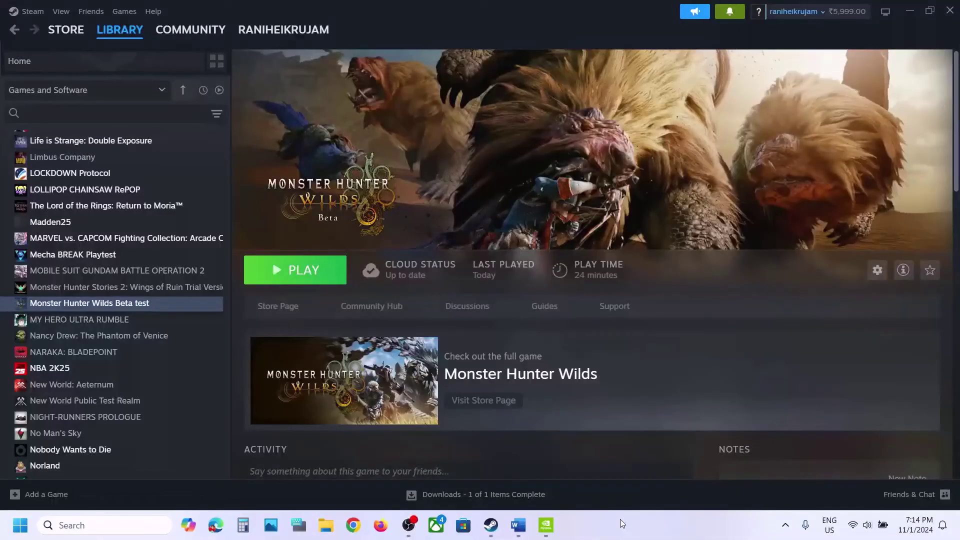
Copy 'graphics' from Word's Step 7 and paste it into the Windows search box.
{"action": "left_click", "coordinate": [517, 525]}
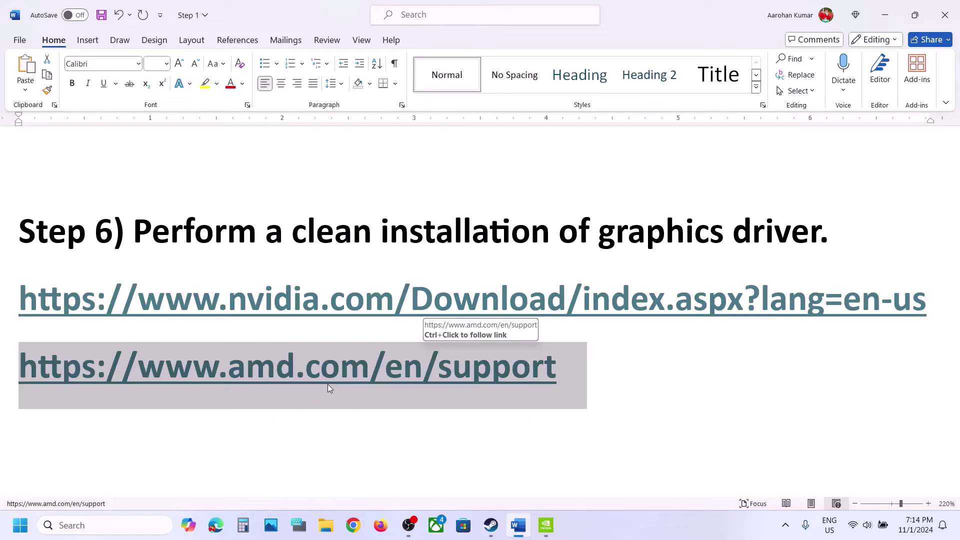
{"action": "scroll", "coordinate": [328, 384], "scroll_direction": "down", "scroll_amount": 3}
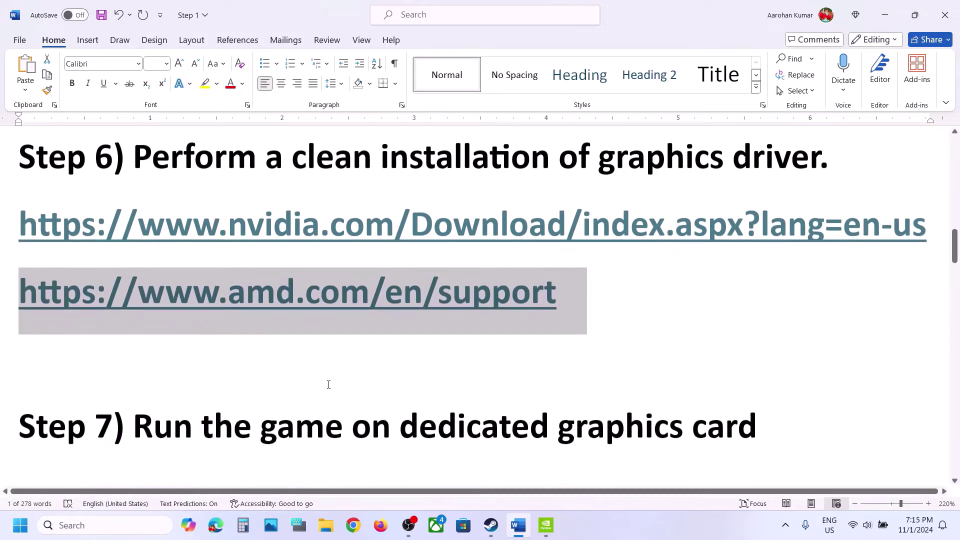
{"action": "scroll", "coordinate": [329, 384], "scroll_direction": "down", "scroll_amount": 3}
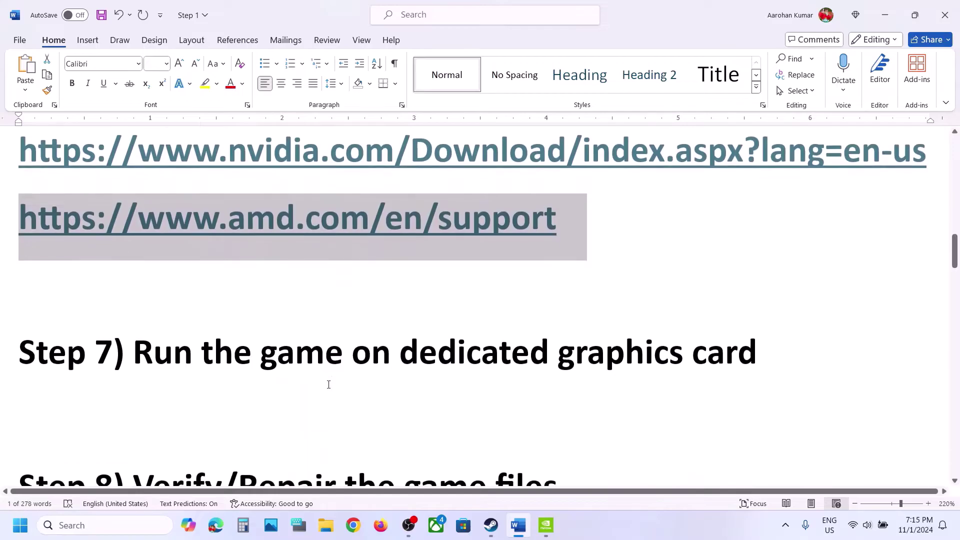
{"action": "double_click", "coordinate": [645, 369]}
{"action": "key", "text": "ctrl+c"}
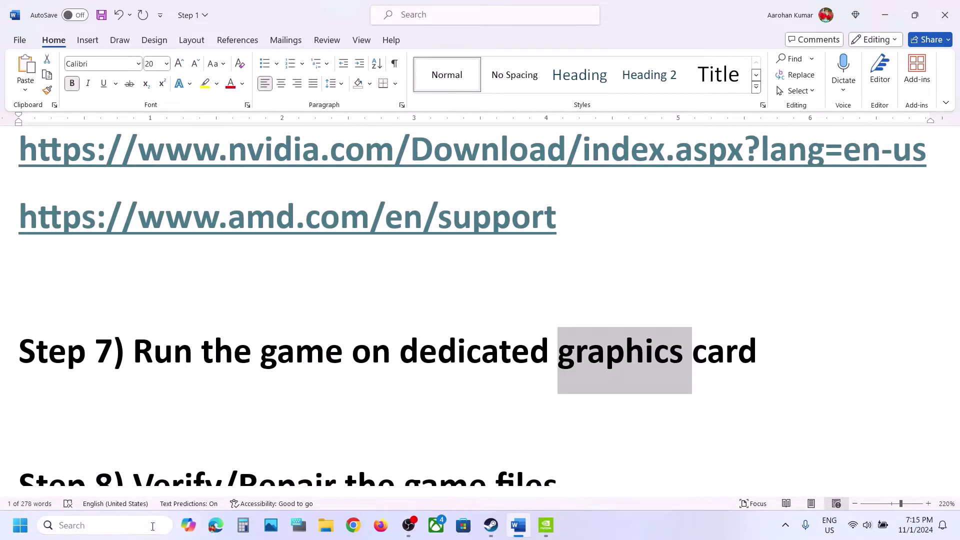
{"action": "left_click", "coordinate": [150, 526]}
{"action": "key", "text": "ctrl+v"}
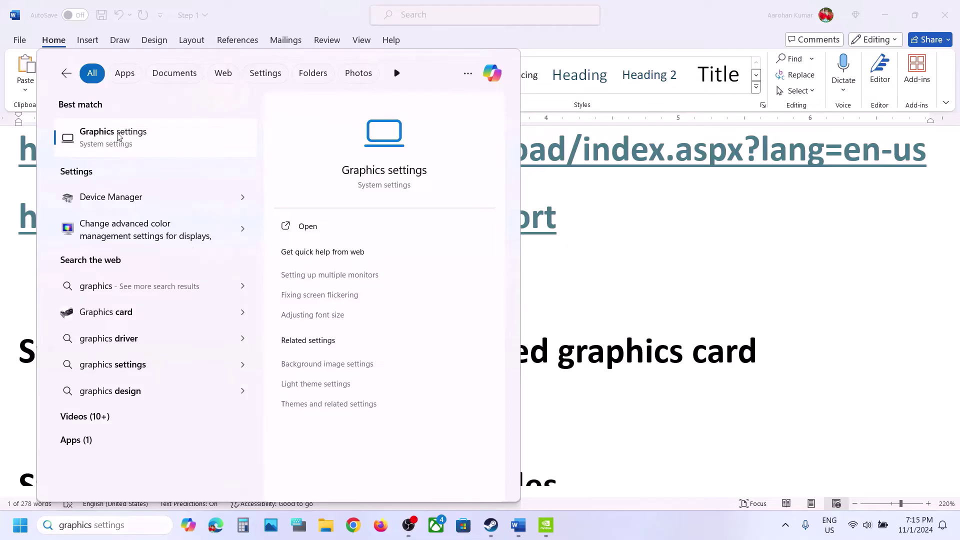
Add MonsterHunterWildsBeta from Steam\steamapps\common\MonsterHunterWildsBetatest to the Graphics settings app list.
{"action": "left_click", "coordinate": [122, 143]}
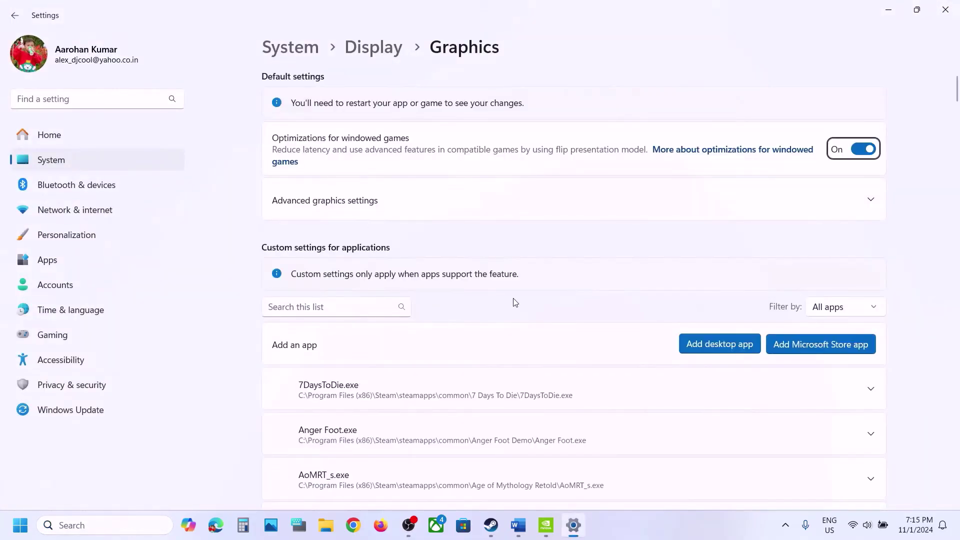
{"action": "left_click", "coordinate": [720, 346]}
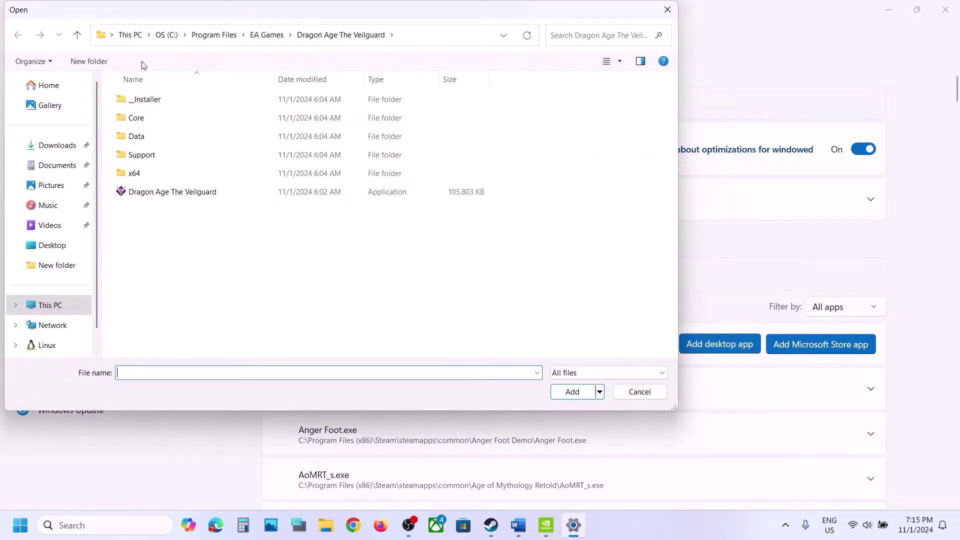
{"action": "left_click", "coordinate": [55, 305]}
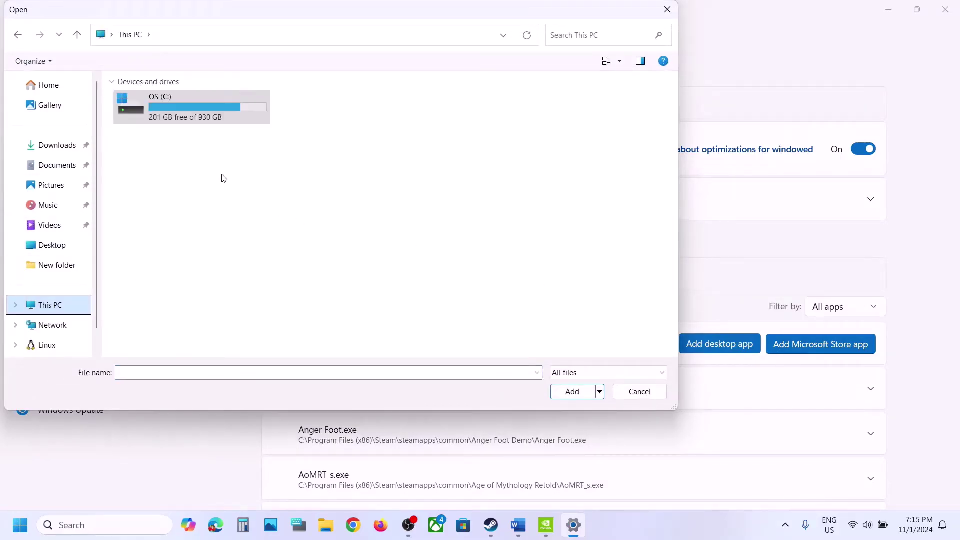
{"action": "double_click", "coordinate": [191, 106]}
{"action": "scroll", "coordinate": [190, 105], "scroll_direction": "down", "scroll_amount": 3}
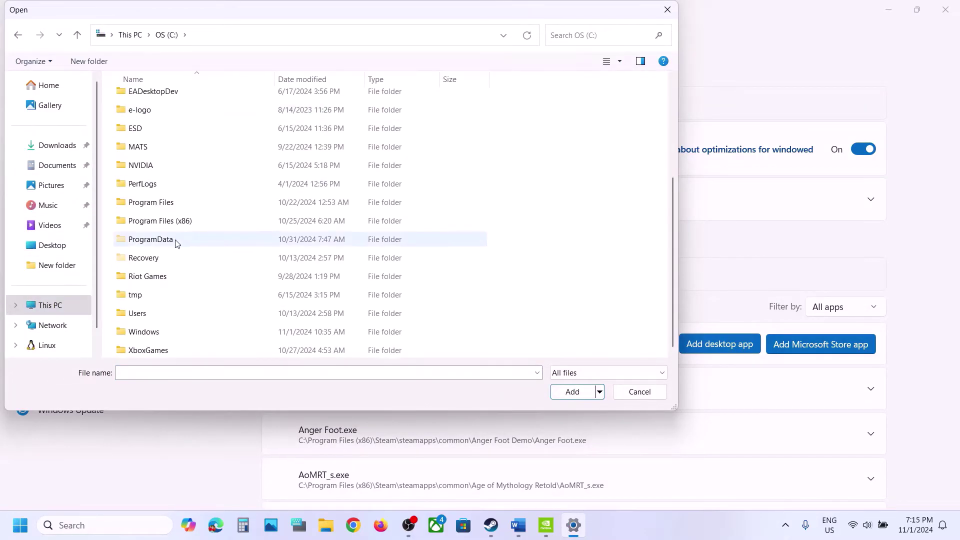
{"action": "double_click", "coordinate": [174, 221]}
{"action": "scroll", "coordinate": [173, 223], "scroll_direction": "down", "scroll_amount": 5}
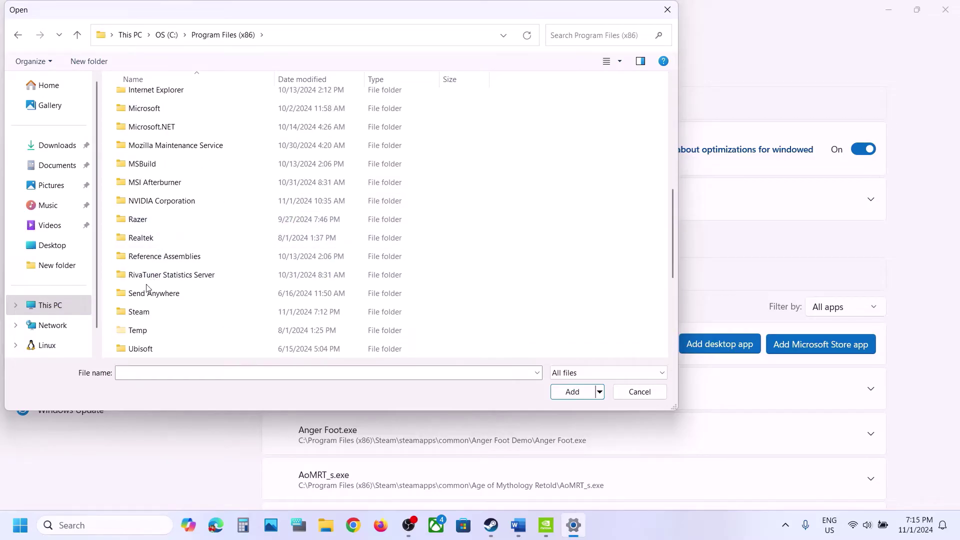
{"action": "double_click", "coordinate": [142, 310]}
{"action": "scroll", "coordinate": [142, 309], "scroll_direction": "down", "scroll_amount": 4}
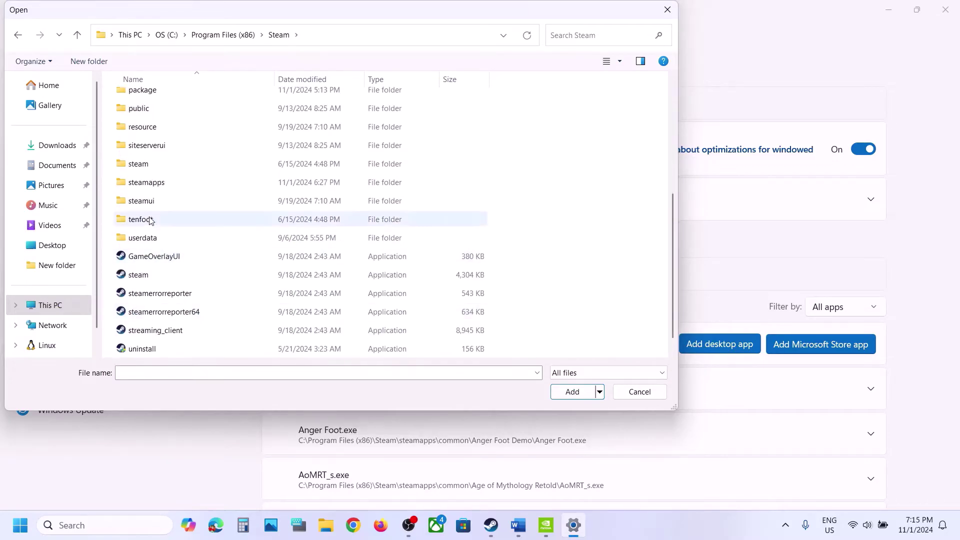
{"action": "double_click", "coordinate": [148, 183]}
{"action": "left_click", "coordinate": [149, 101]}
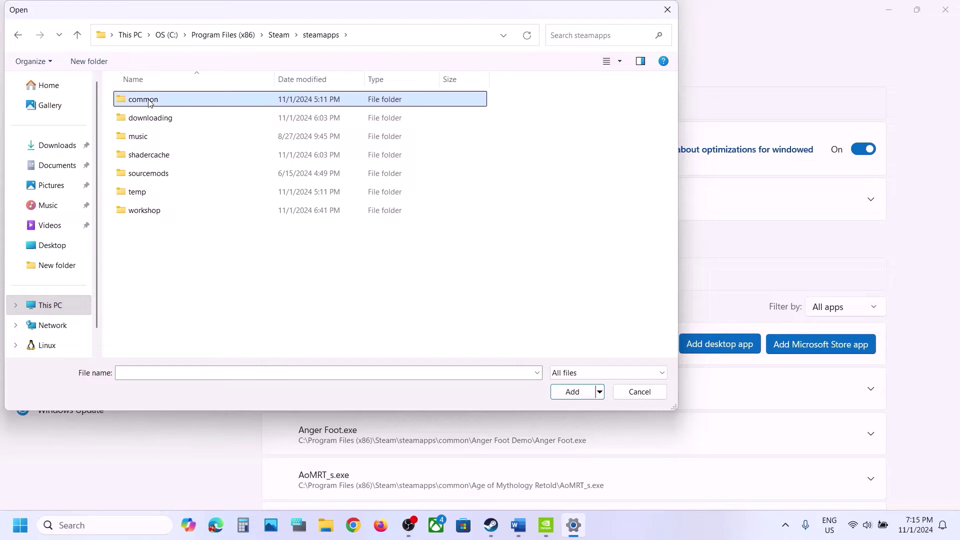
{"action": "double_click", "coordinate": [149, 101]}
{"action": "left_click", "coordinate": [170, 173]}
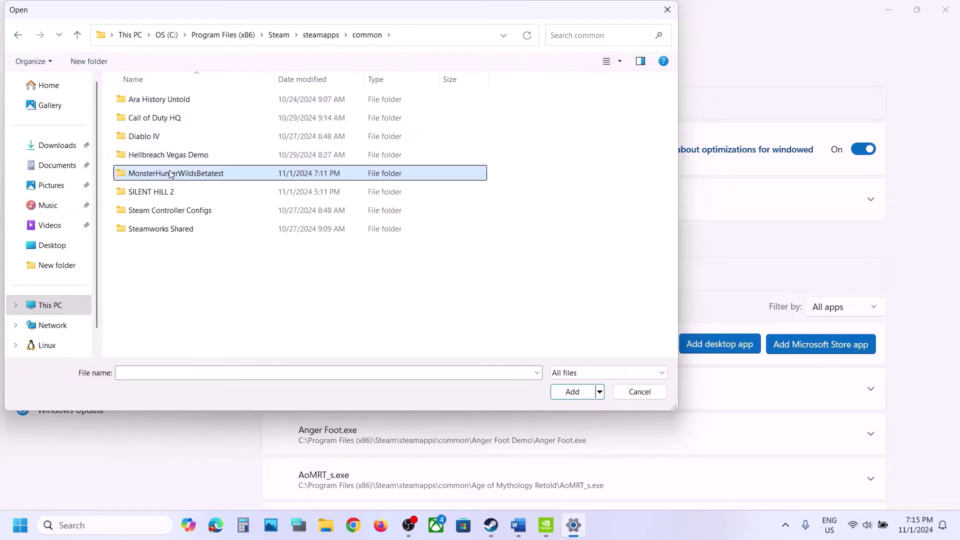
{"action": "double_click", "coordinate": [170, 174]}
{"action": "left_click", "coordinate": [196, 155]}
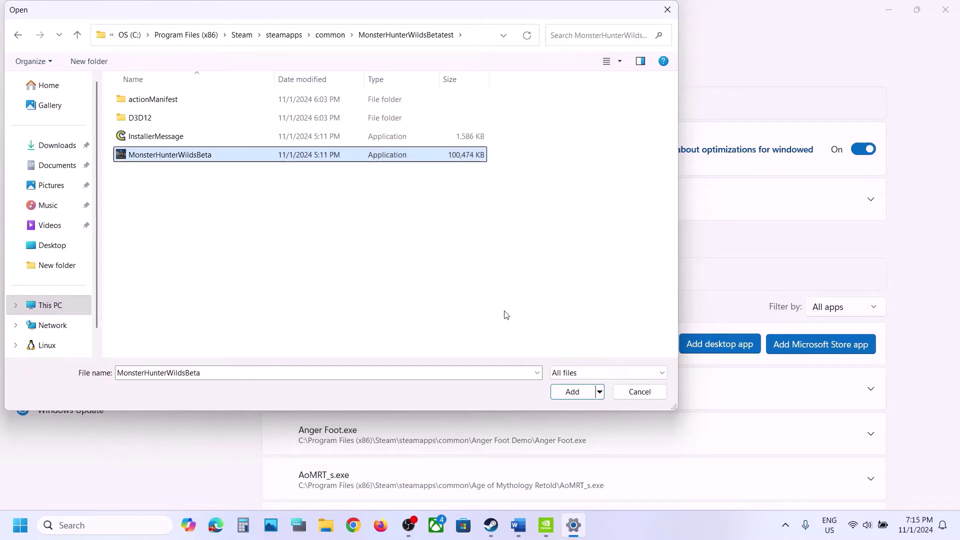
{"action": "left_click", "coordinate": [572, 391]}
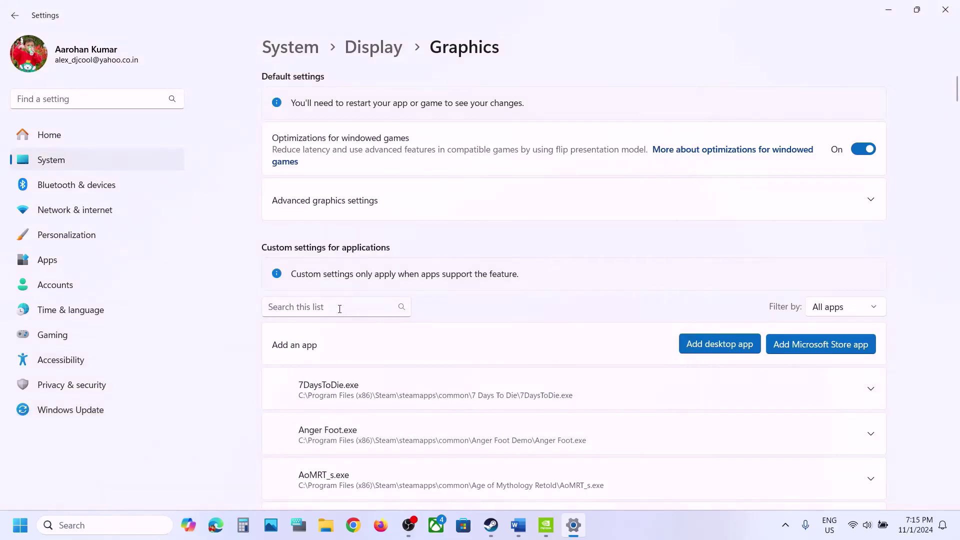
Search the graphics app list for 'mon', then clear it and scroll to find the game.
{"action": "left_click", "coordinate": [328, 312]}
{"action": "type", "text": "monst"}
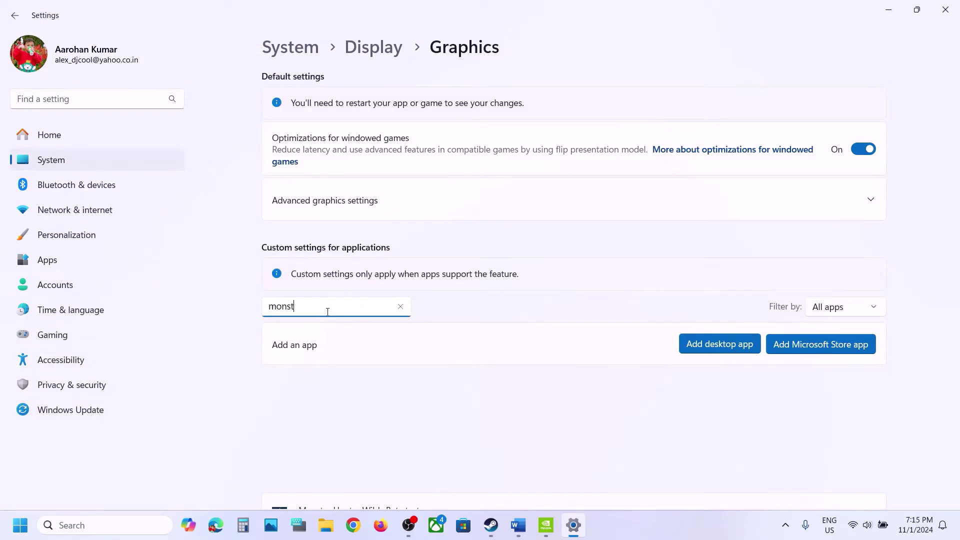
{"action": "key", "text": "BackSpace"}
{"action": "key", "text": "BackSpace"}
{"action": "key", "text": "BackSpace"}
{"action": "key", "text": "BackSpace"}
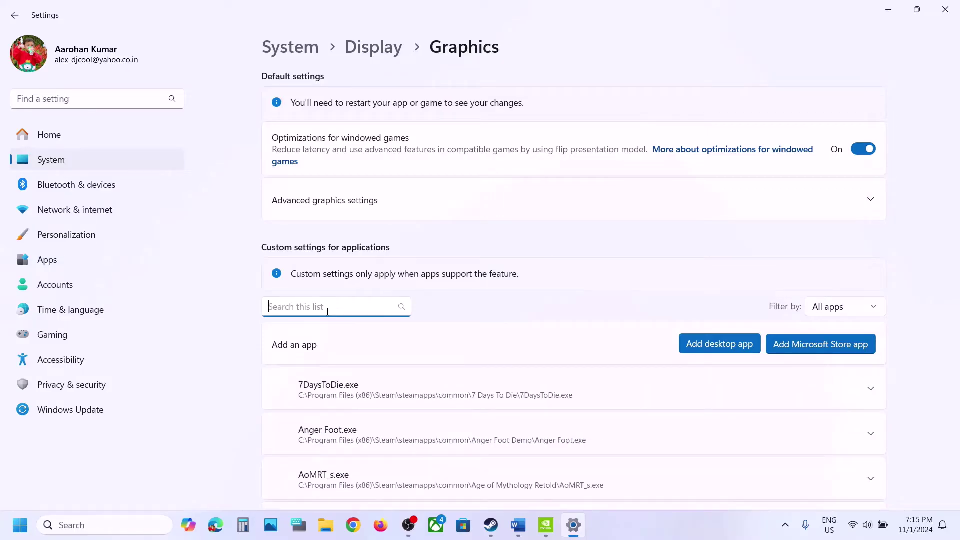
{"action": "type", "text": "monter"}
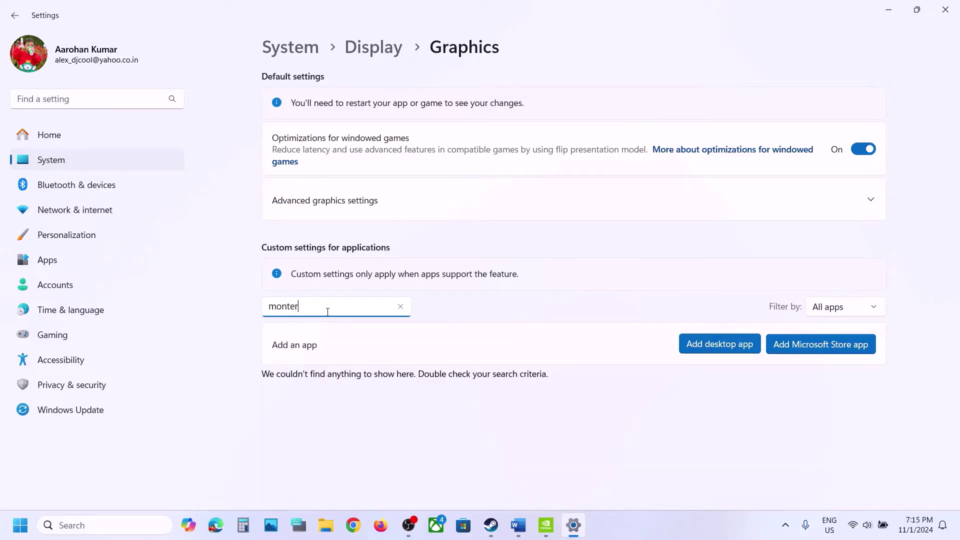
{"action": "key", "text": "BackSpace"}
{"action": "key", "text": "BackSpace"}
{"action": "key", "text": "BackSpace"}
{"action": "key", "text": "BackSpace"}
{"action": "key", "text": "BackSpace"}
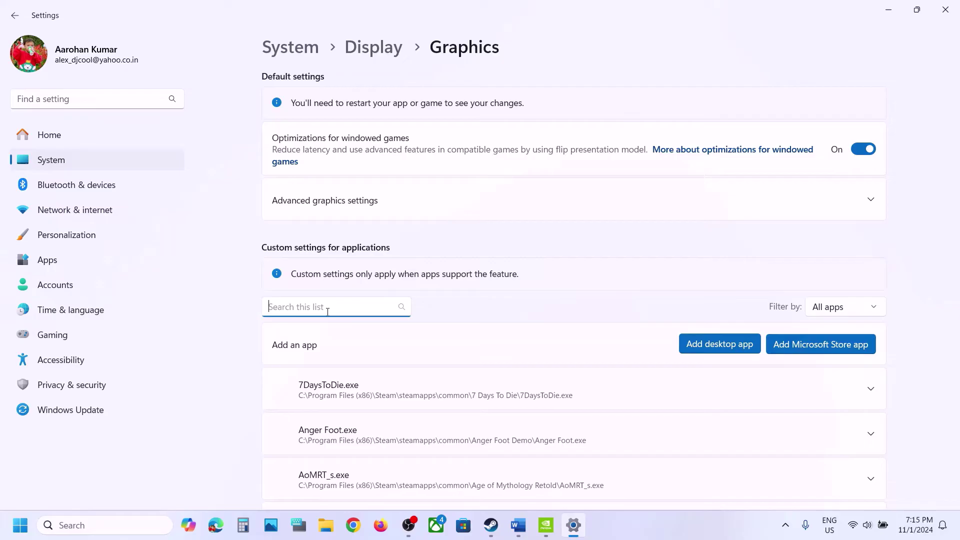
{"action": "type", "text": "mon"}
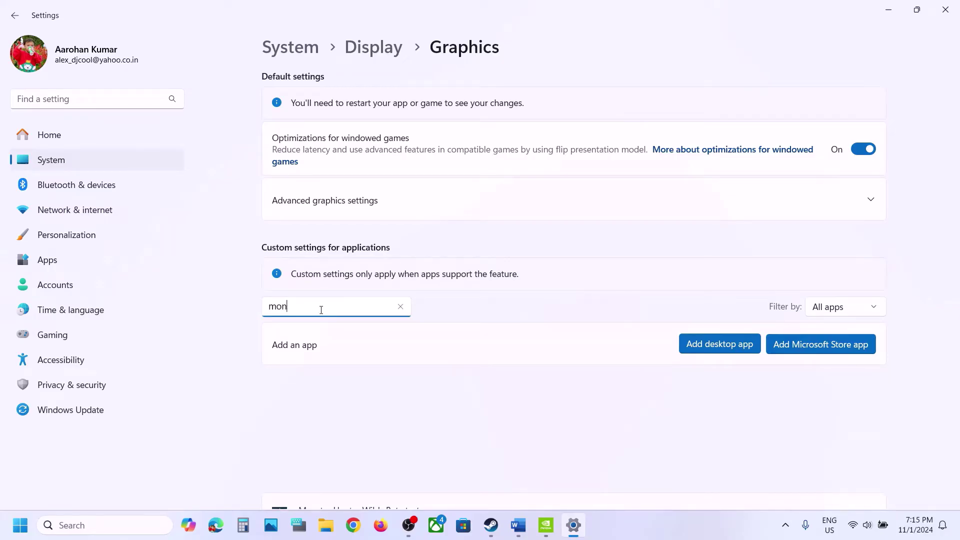
{"action": "key", "text": "BackSpace"}
{"action": "key", "text": "BackSpace"}
{"action": "key", "text": "BackSpace"}
{"action": "scroll", "coordinate": [321, 310], "scroll_direction": "down", "scroll_amount": 2}
{"action": "scroll", "coordinate": [321, 313], "scroll_direction": "down", "scroll_amount": 7}
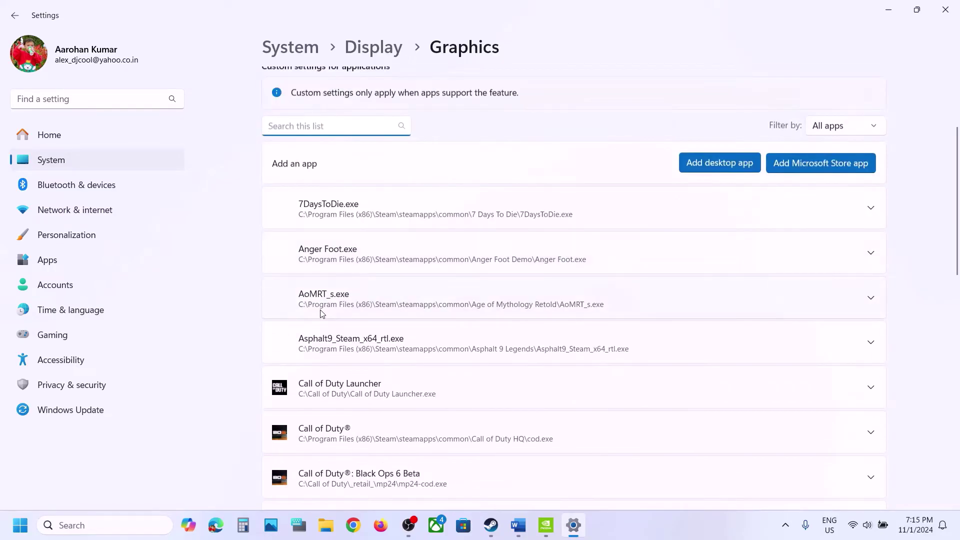
{"action": "scroll", "coordinate": [321, 313], "scroll_direction": "down", "scroll_amount": 5}
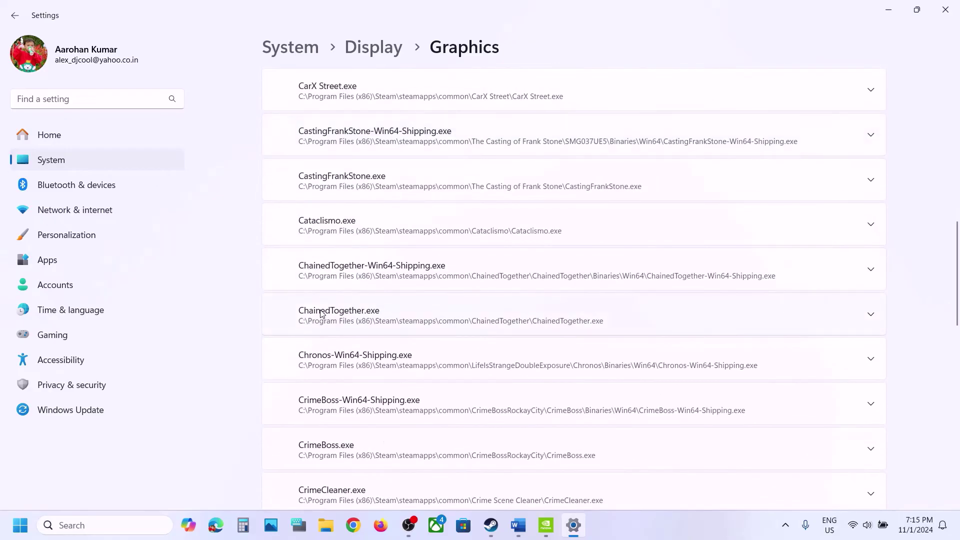
{"action": "scroll", "coordinate": [321, 314], "scroll_direction": "down", "scroll_amount": 20}
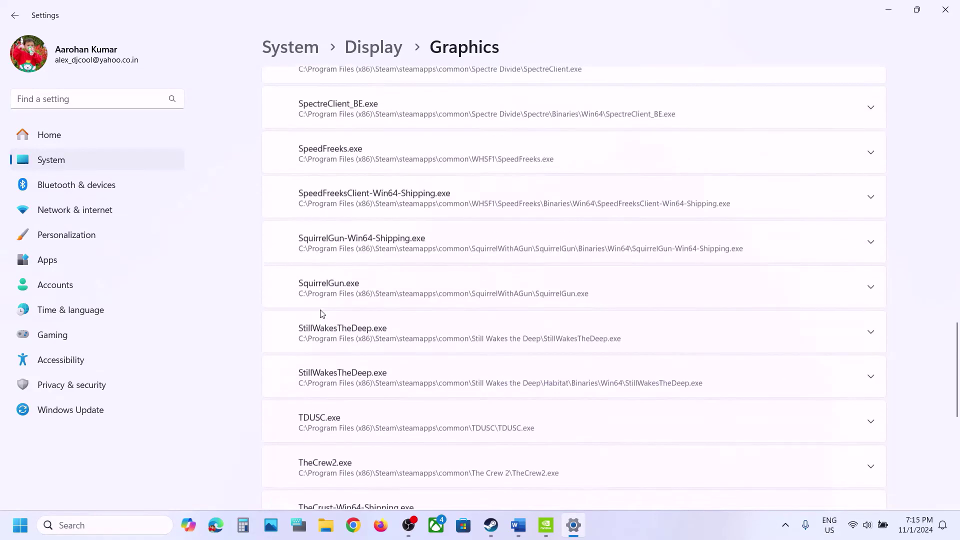
{"action": "scroll", "coordinate": [321, 314], "scroll_direction": "up", "scroll_amount": 6}
{"action": "scroll", "coordinate": [321, 314], "scroll_direction": "up", "scroll_amount": 1}
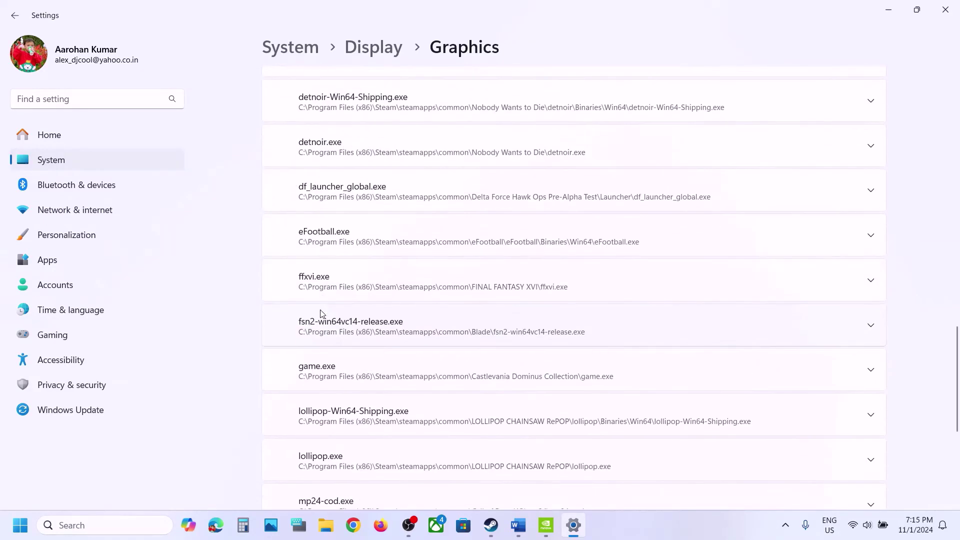
{"action": "scroll", "coordinate": [322, 314], "scroll_direction": "down", "scroll_amount": 6}
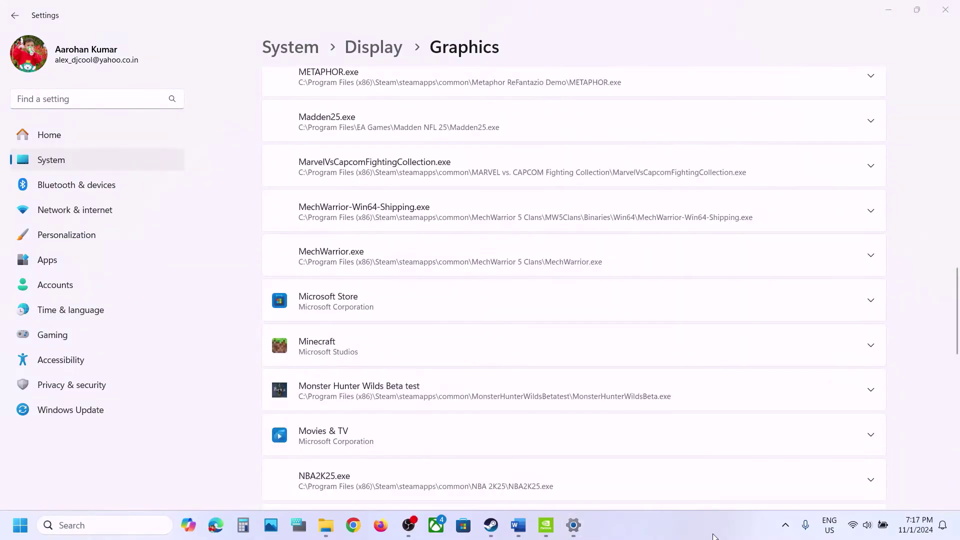
Set Monster Hunter Wilds Beta test to High performance (NVIDIA GeForce RTX 3050 Laptop GPU).
{"action": "left_click", "coordinate": [378, 394]}
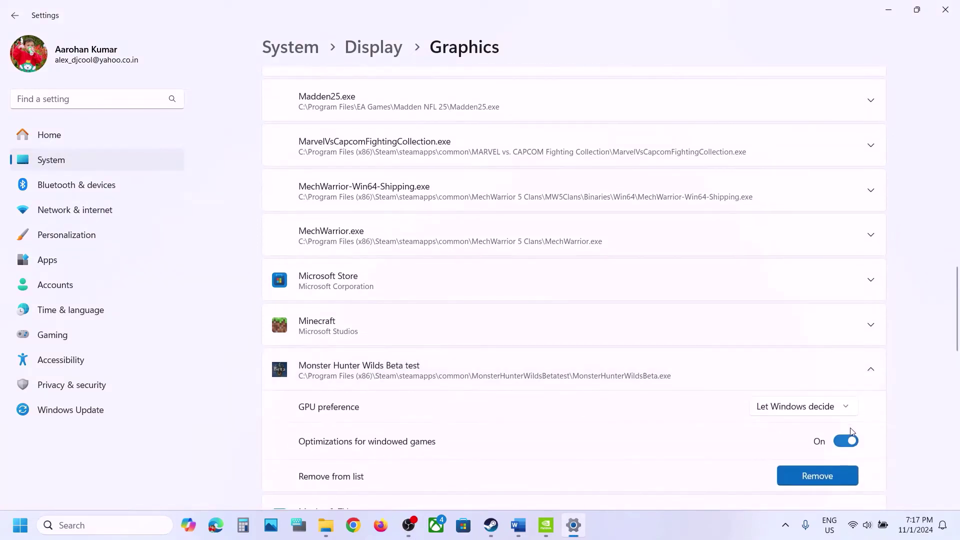
{"action": "left_click", "coordinate": [769, 412]}
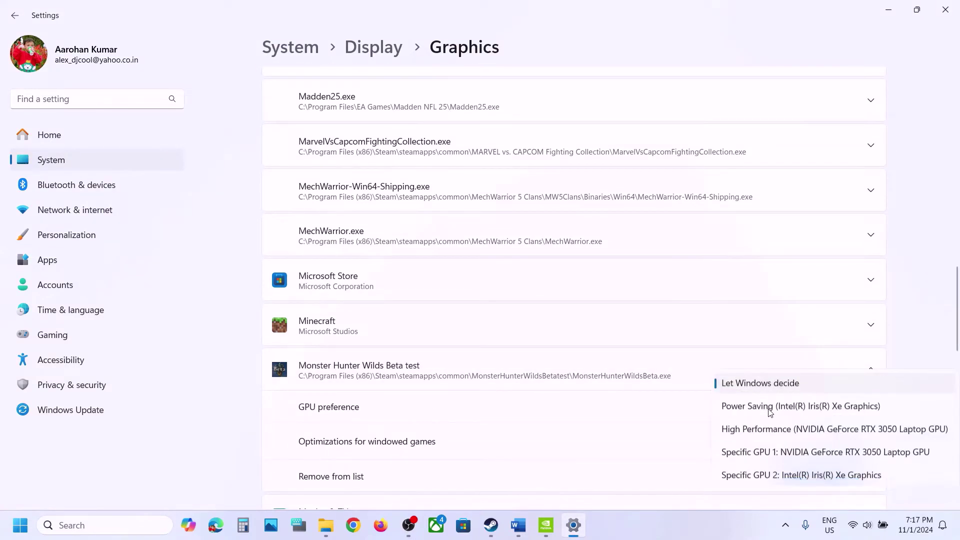
{"action": "left_click", "coordinate": [811, 431]}
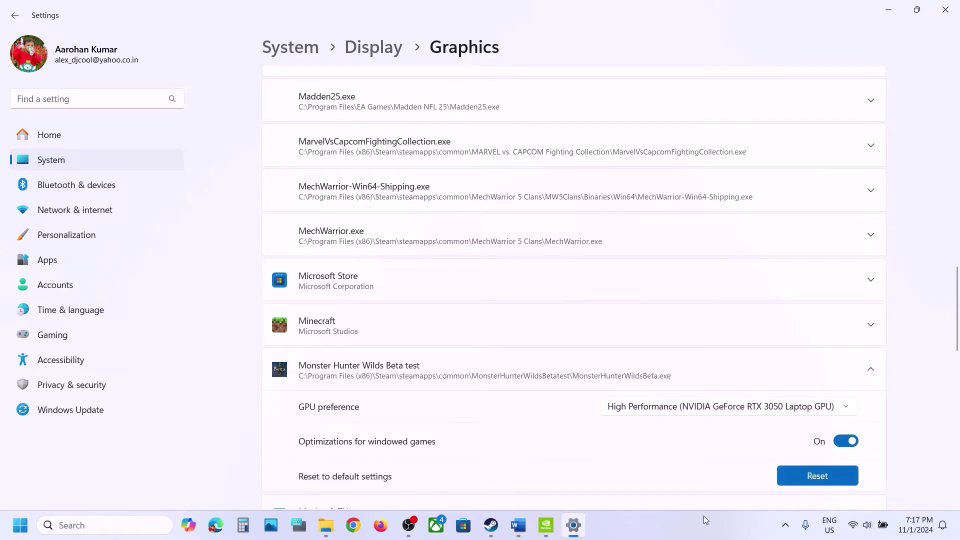
{"action": "left_click", "coordinate": [519, 525]}
Delete '/Repair' so Word's Step 8 heading reads 'Verify the game files.'.
{"action": "left_click", "coordinate": [490, 525]}
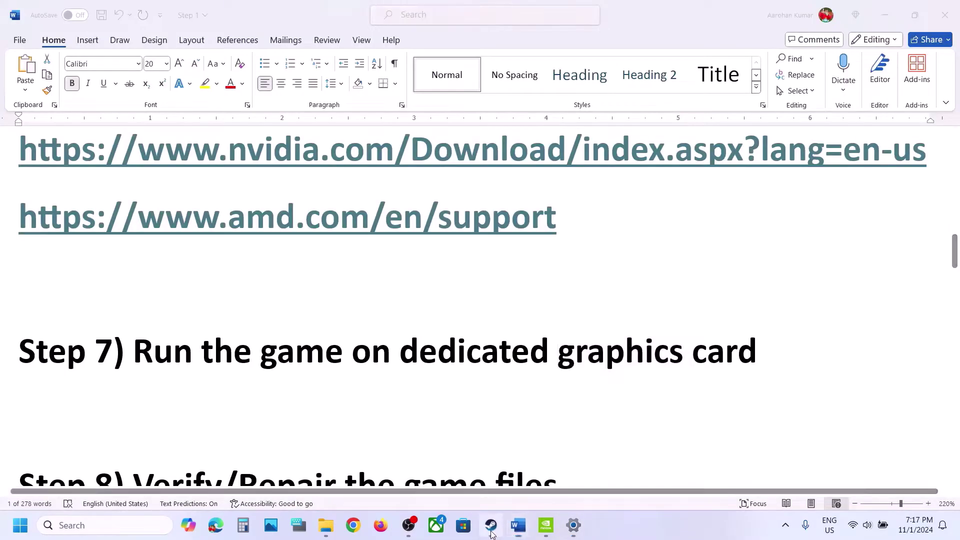
{"action": "left_click", "coordinate": [519, 526]}
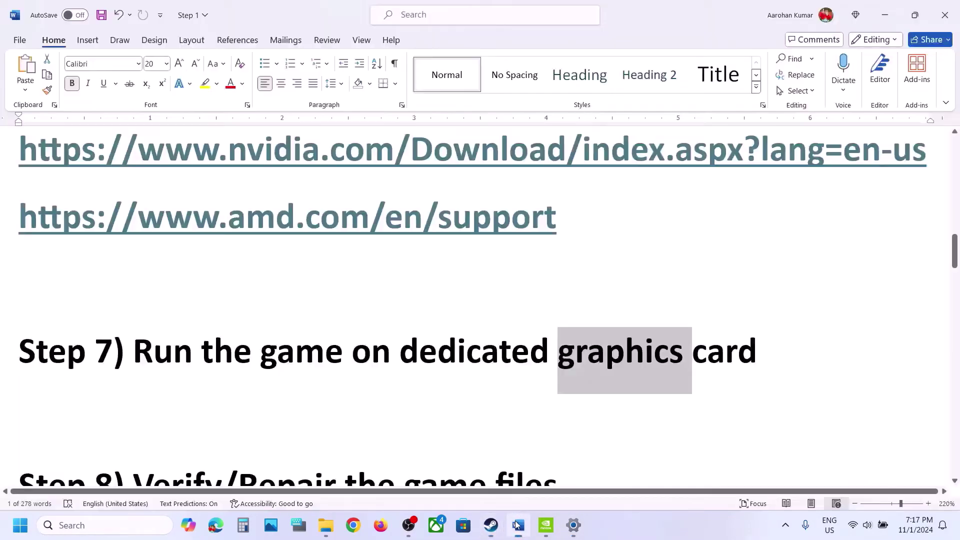
{"action": "scroll", "coordinate": [467, 417], "scroll_direction": "down", "scroll_amount": 3}
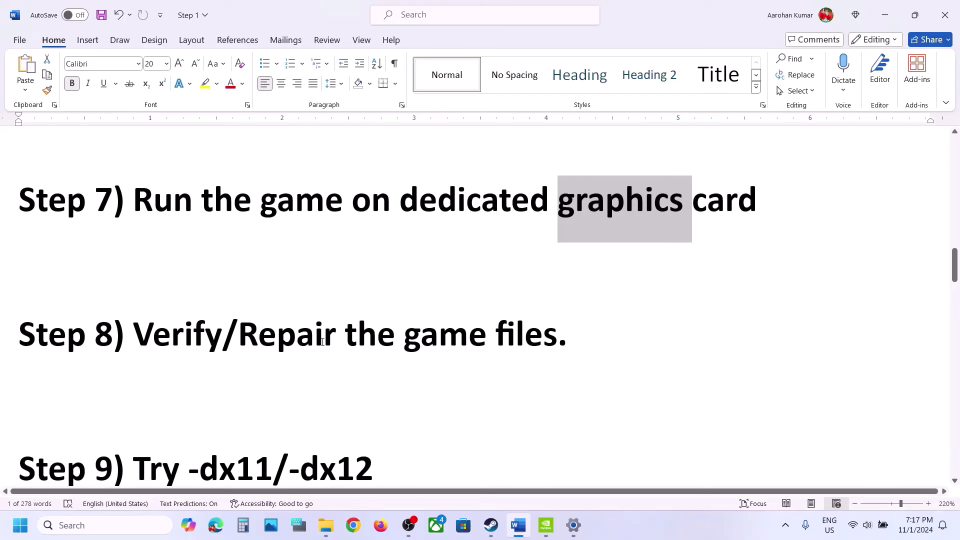
{"action": "double_click", "coordinate": [261, 340]}
{"action": "key", "text": "BackSpace"}
{"action": "key", "text": "BackSpace"}
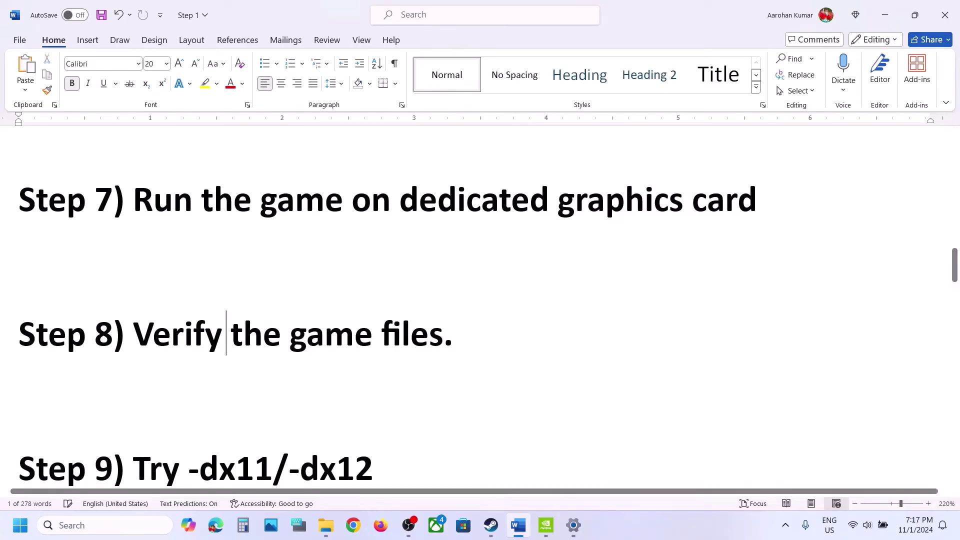
{"action": "left_click", "coordinate": [491, 525]}
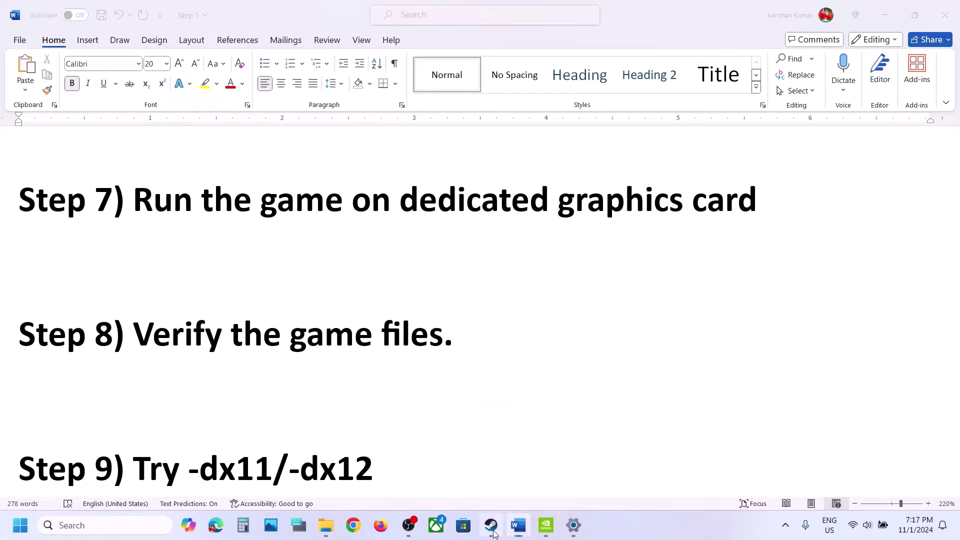
{"action": "right_click", "coordinate": [146, 305]}
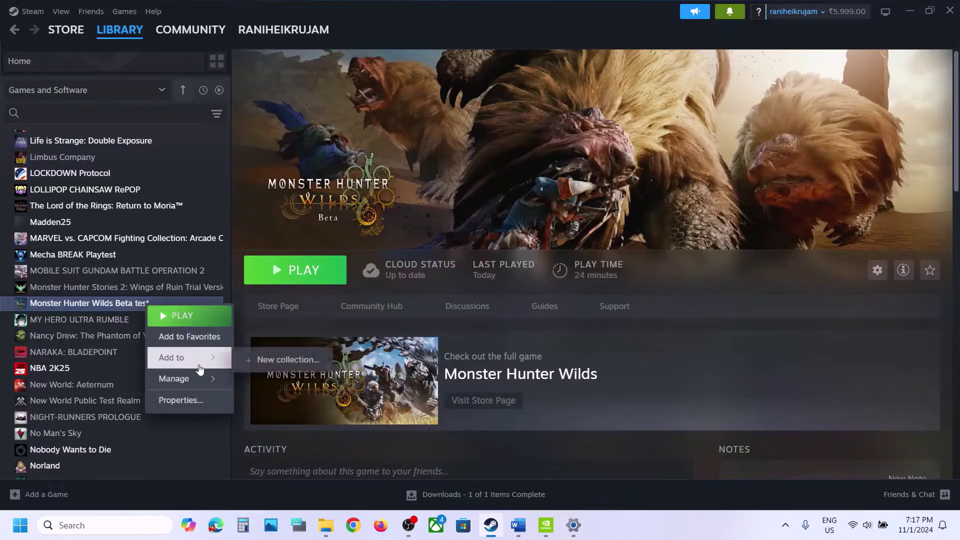
{"action": "left_click", "coordinate": [185, 402]}
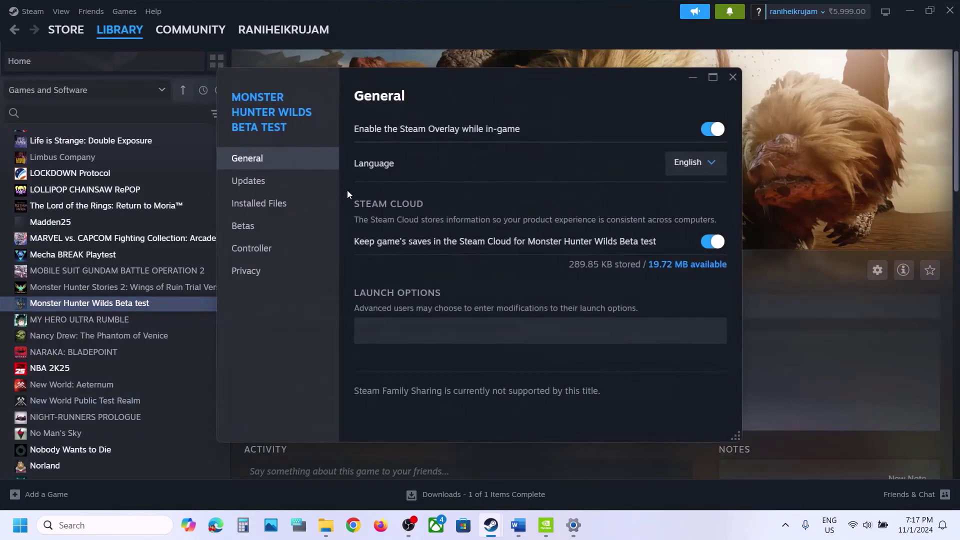
{"action": "left_click", "coordinate": [281, 210]}
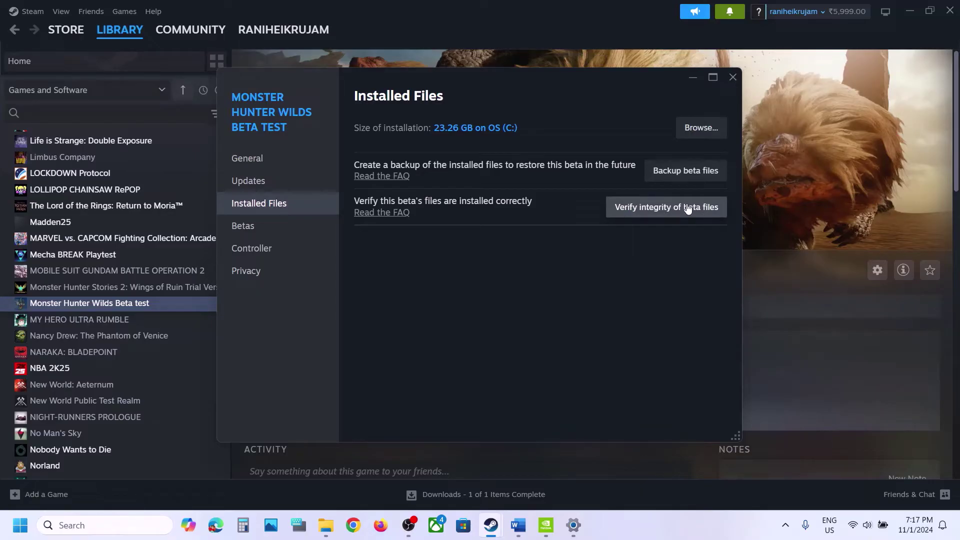
{"action": "left_click", "coordinate": [739, 74]}
{"action": "left_click", "coordinate": [521, 526]}
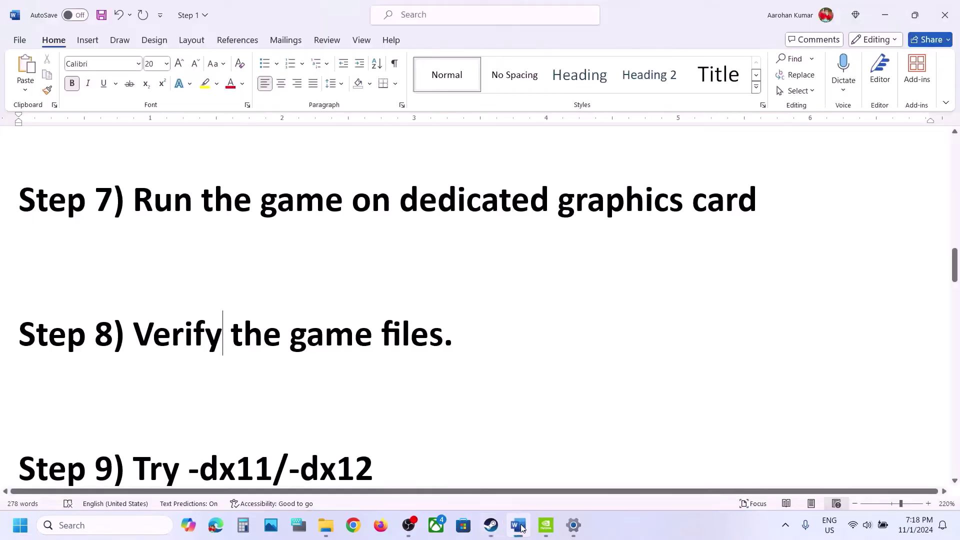
{"action": "scroll", "coordinate": [478, 397], "scroll_direction": "down", "scroll_amount": 2}
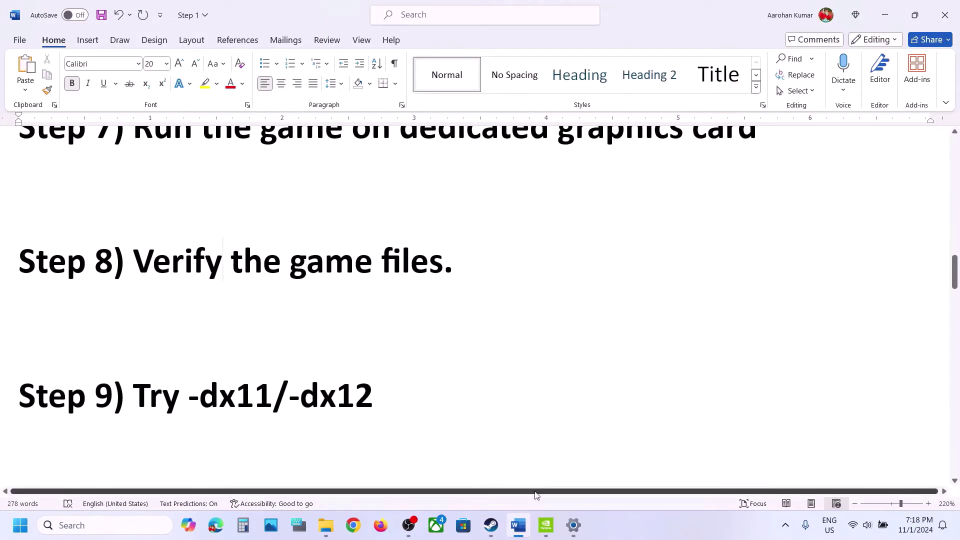
{"action": "left_click", "coordinate": [493, 531]}
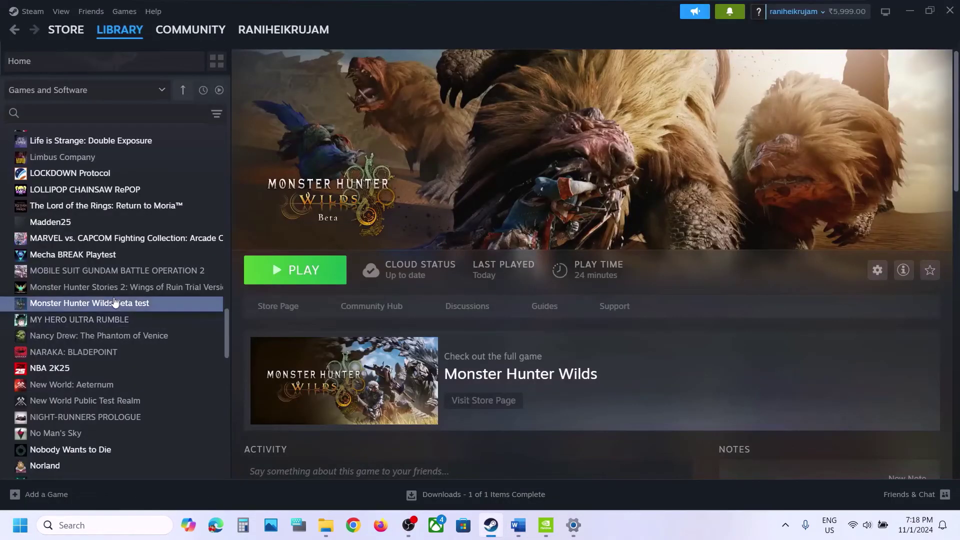
Set the Monster Hunter Wilds Beta test Steam launch option to -dx11.
{"action": "right_click", "coordinate": [146, 302]}
{"action": "left_click", "coordinate": [199, 399]}
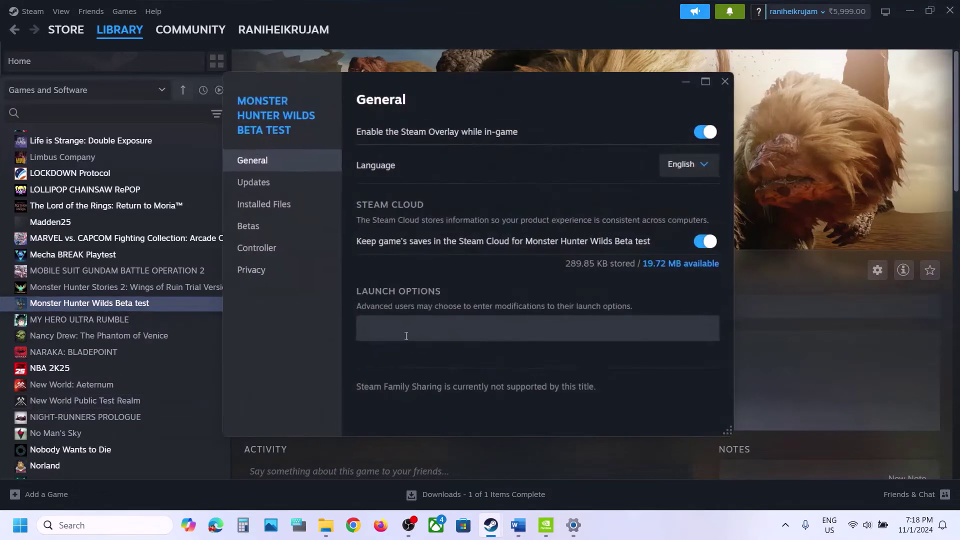
{"action": "left_click", "coordinate": [399, 330]}
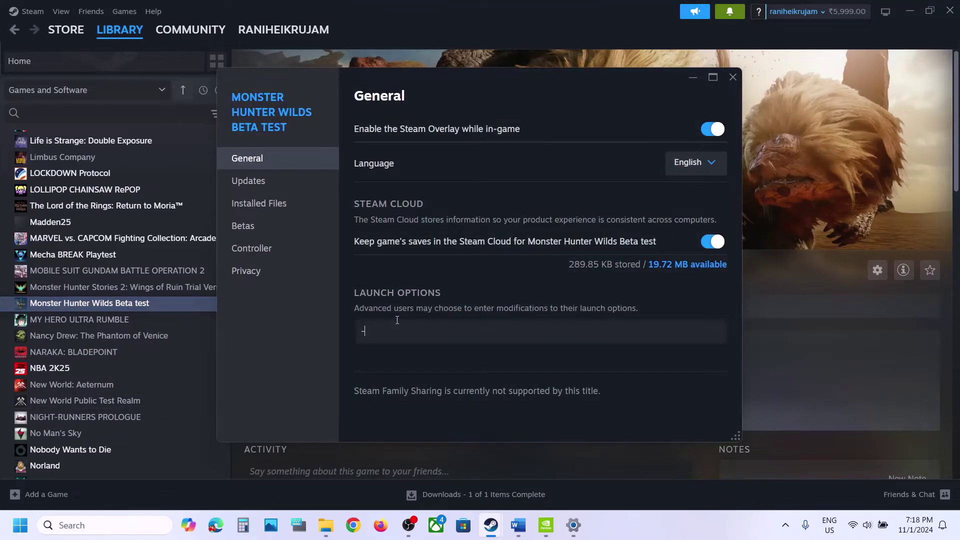
{"action": "type", "text": "-dx11"}
{"action": "left_click", "coordinate": [473, 365]}
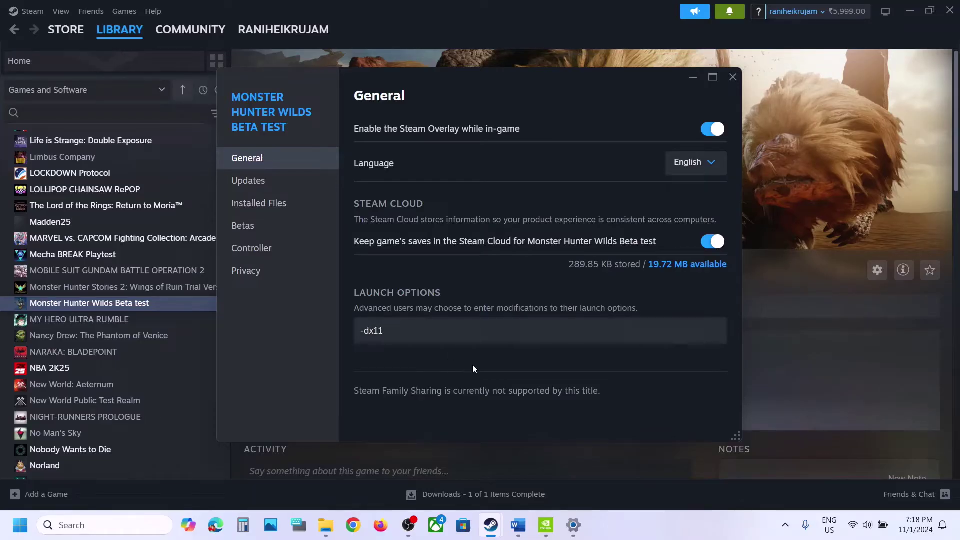
{"action": "left_click", "coordinate": [730, 79]}
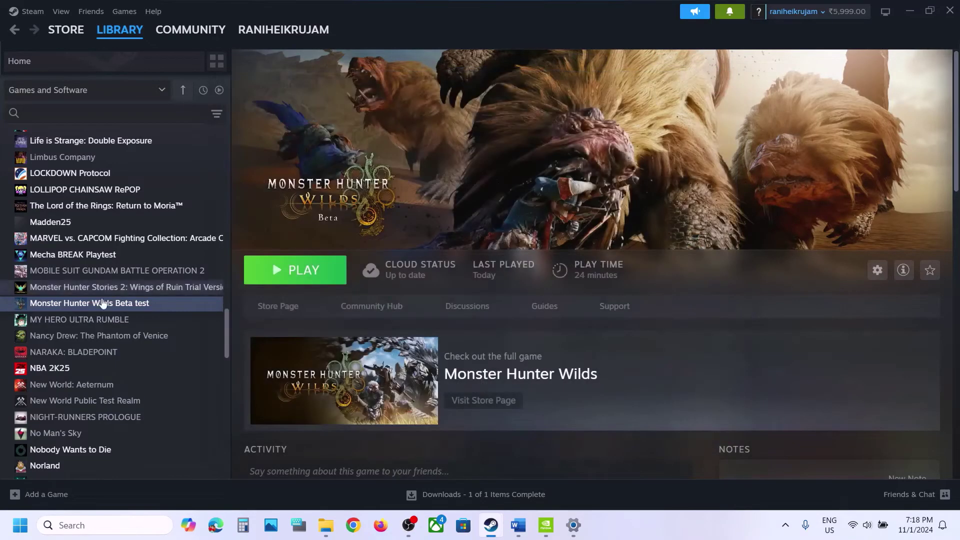
Replace the launch option with -dx12, then clear it and close Properties.
{"action": "right_click", "coordinate": [77, 306]}
{"action": "left_click", "coordinate": [152, 404]}
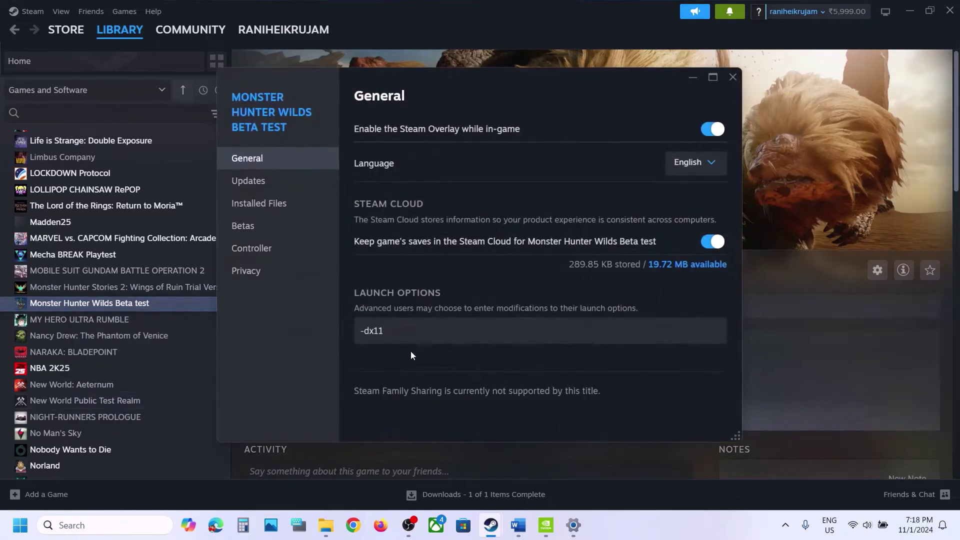
{"action": "left_click_drag", "start_coordinate": [385, 331], "coordinate": [357, 326]}
{"action": "type", "text": "-d"}
{"action": "left_click_drag", "start_coordinate": [416, 332], "coordinate": [348, 334]}
{"action": "key", "text": "BackSpace"}
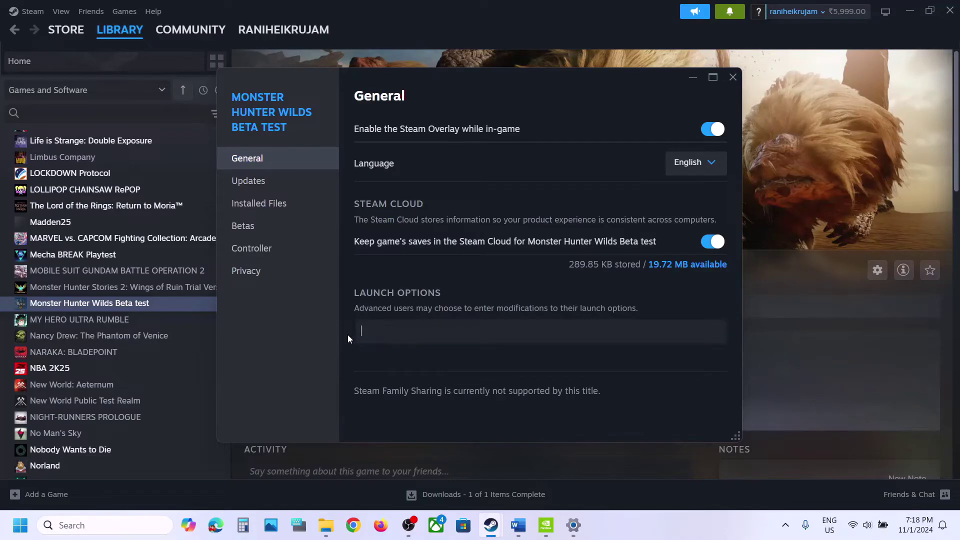
{"action": "type", "text": "-dx12"}
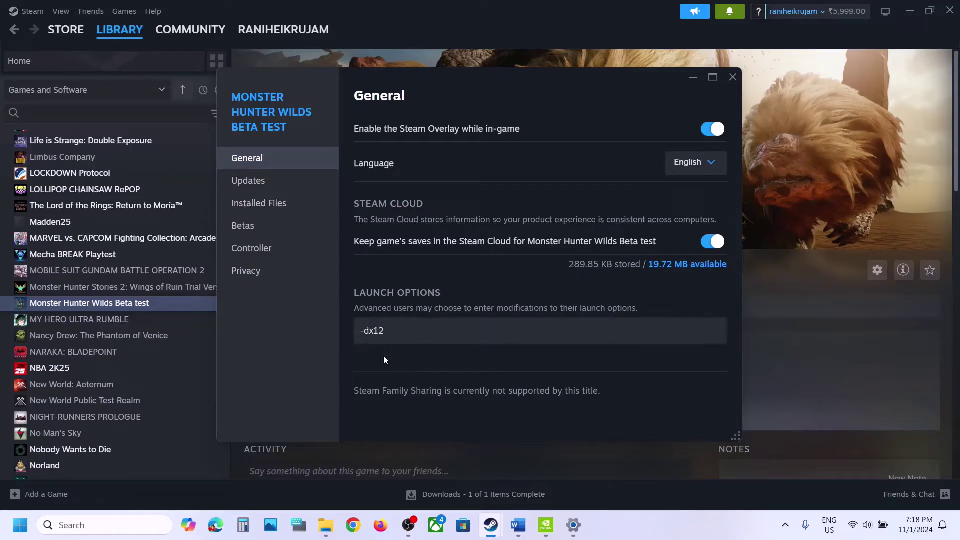
{"action": "left_click_drag", "start_coordinate": [425, 335], "coordinate": [359, 336]}
{"action": "key", "text": "BackSpace"}
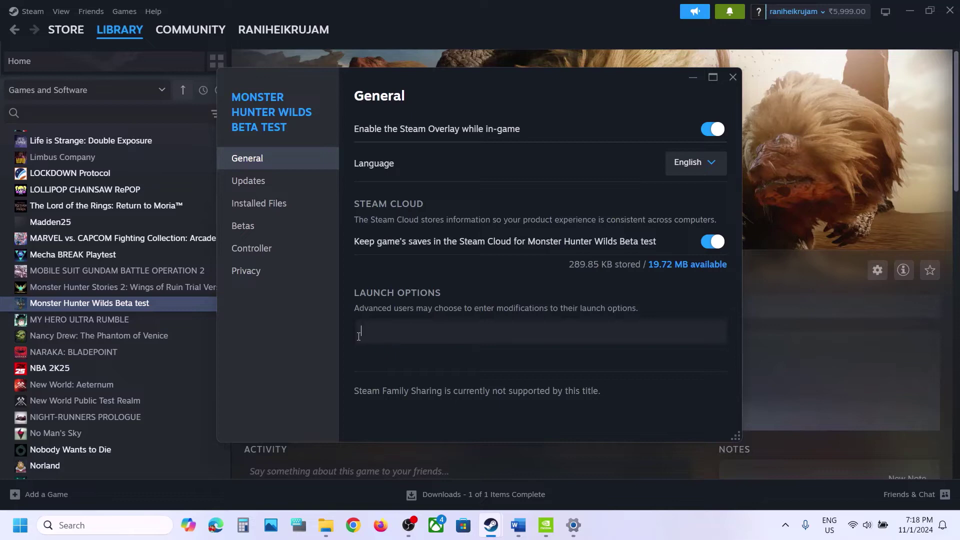
{"action": "left_click", "coordinate": [734, 77]}
Highlight the update-Windows note in Word and run Check for updates in Windows Update.
{"action": "left_click", "coordinate": [517, 526]}
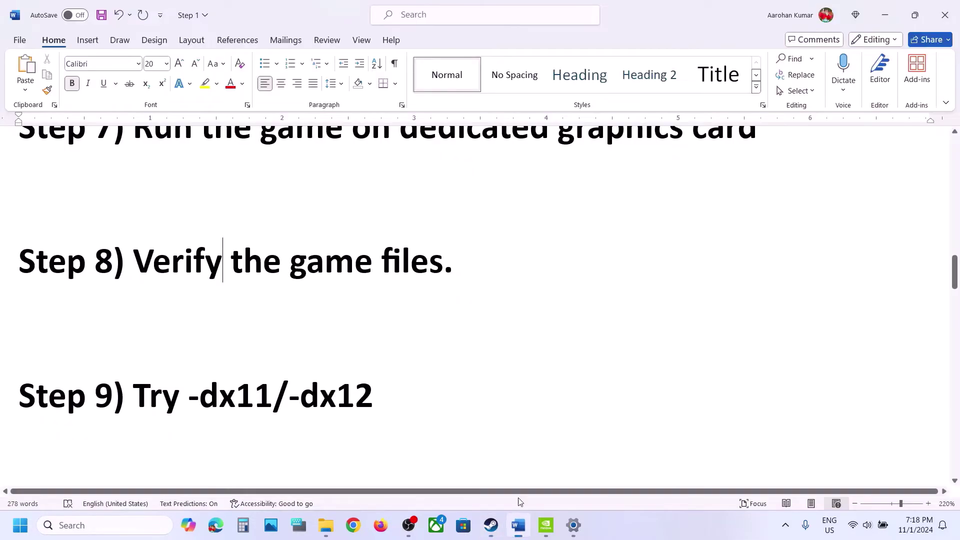
{"action": "scroll", "coordinate": [462, 356], "scroll_direction": "down", "scroll_amount": 3}
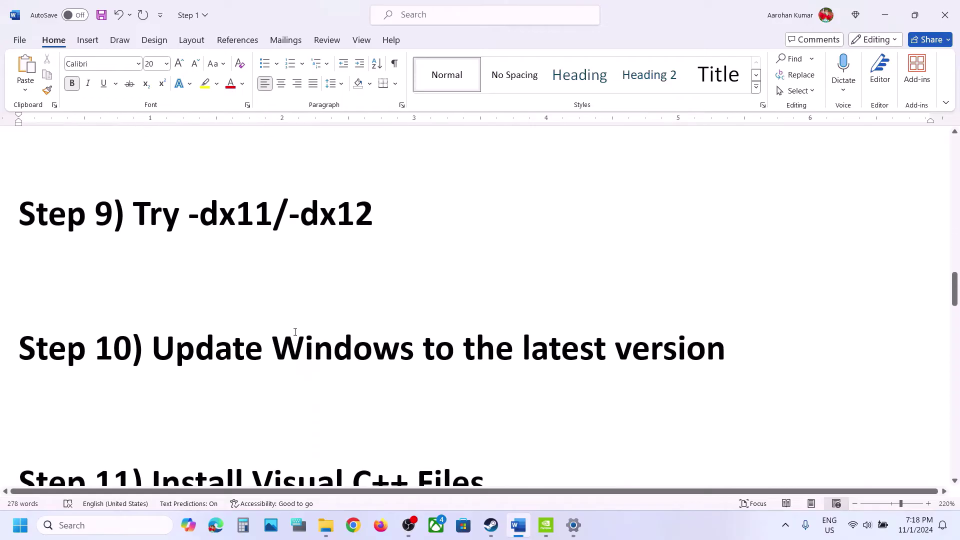
{"action": "left_click_drag", "start_coordinate": [295, 332], "coordinate": [632, 373]}
{"action": "key", "text": "alt+Tab"}
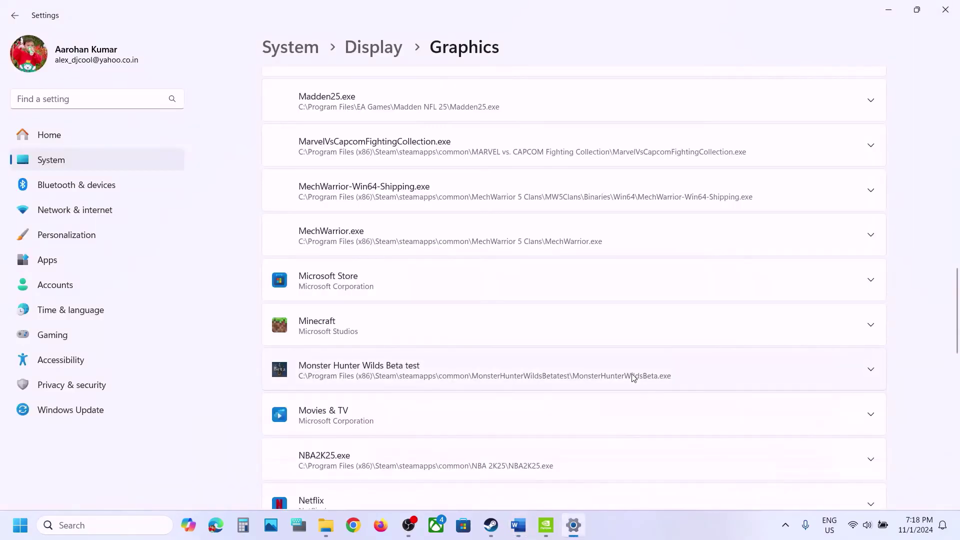
{"action": "left_click", "coordinate": [68, 415]}
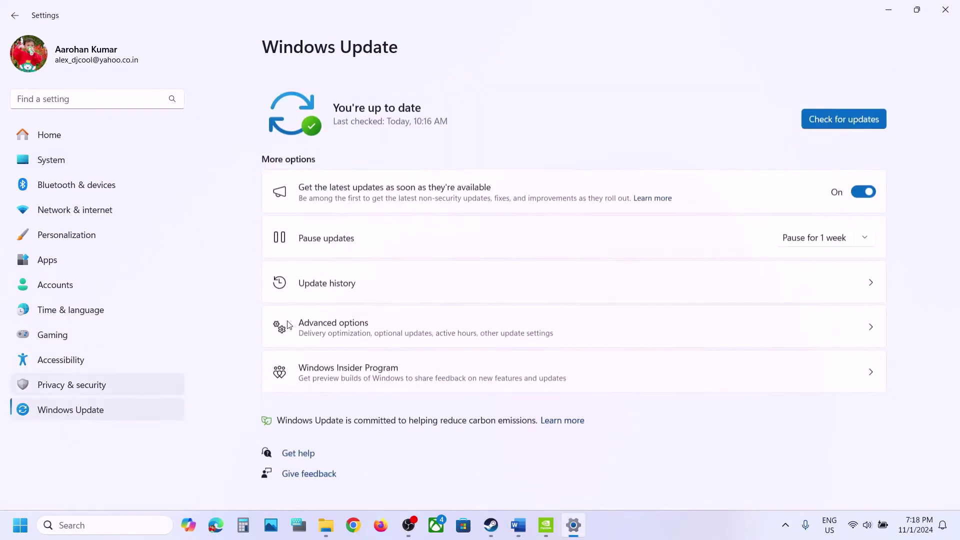
{"action": "left_click", "coordinate": [853, 100]}
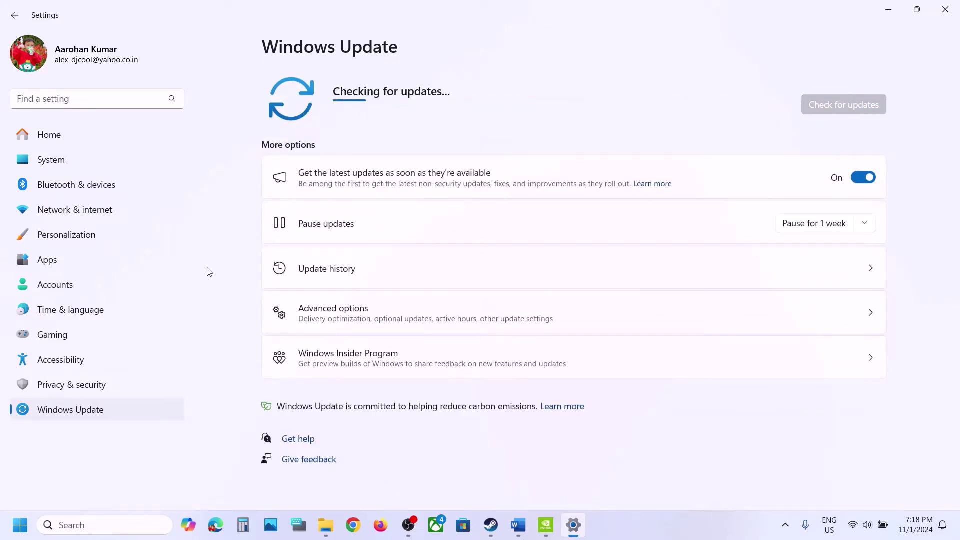
Show the Start menu's power options, including Restart, then dismiss them.
{"action": "left_click", "coordinate": [21, 525]}
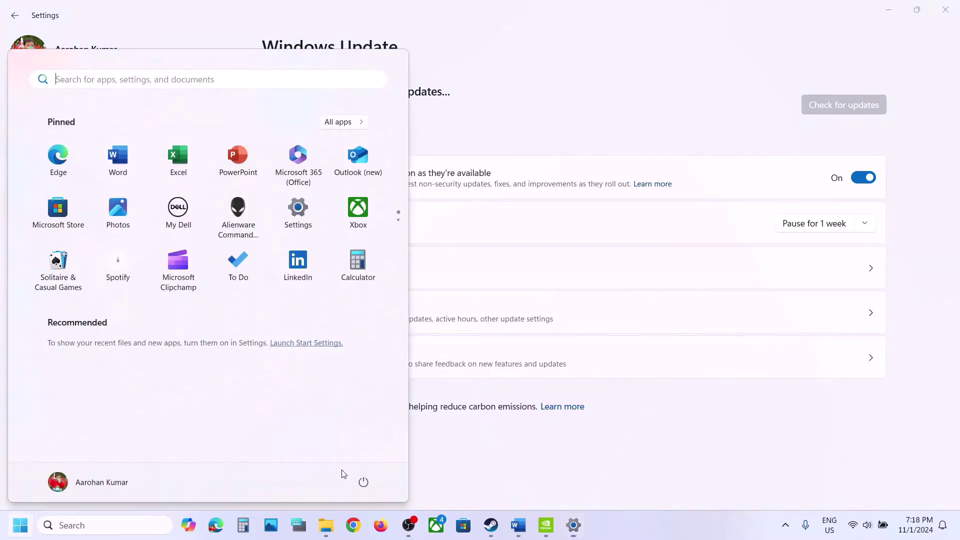
{"action": "left_click", "coordinate": [364, 482]}
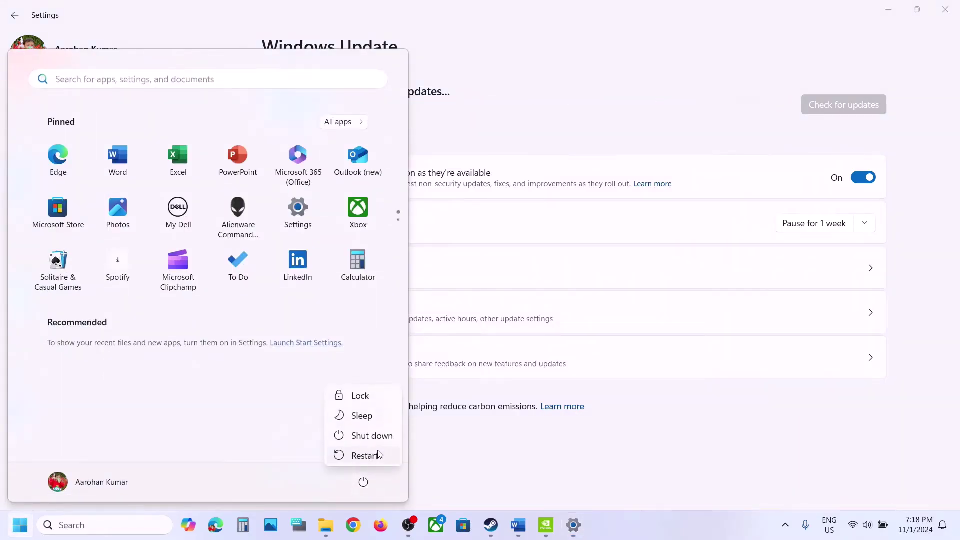
{"action": "key", "text": "Escape"}
Select the Step 11 Visual C++ download link in the Word guide, then bring up Chrome.
{"action": "left_click", "coordinate": [492, 525]}
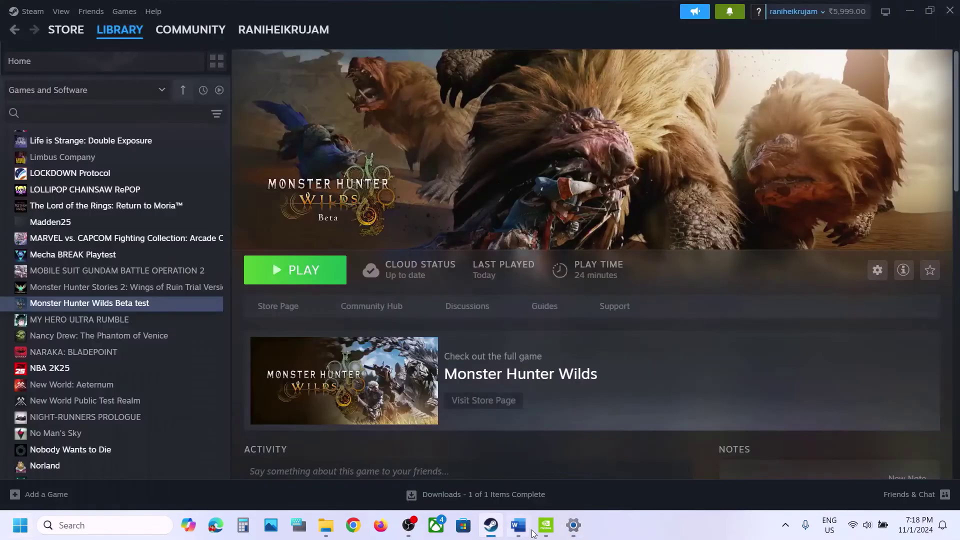
{"action": "left_click", "coordinate": [545, 526]}
{"action": "left_click", "coordinate": [519, 526]}
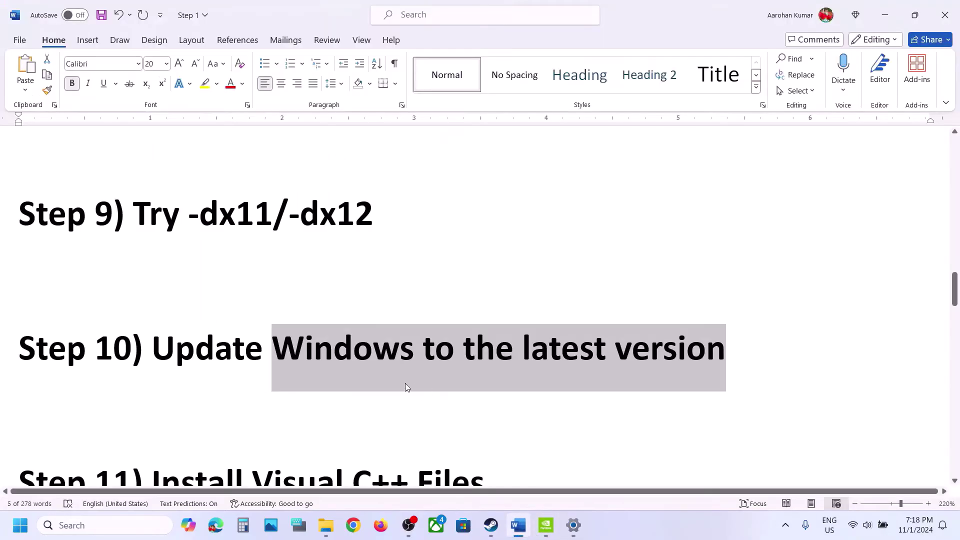
{"action": "scroll", "coordinate": [407, 384], "scroll_direction": "down", "scroll_amount": 3}
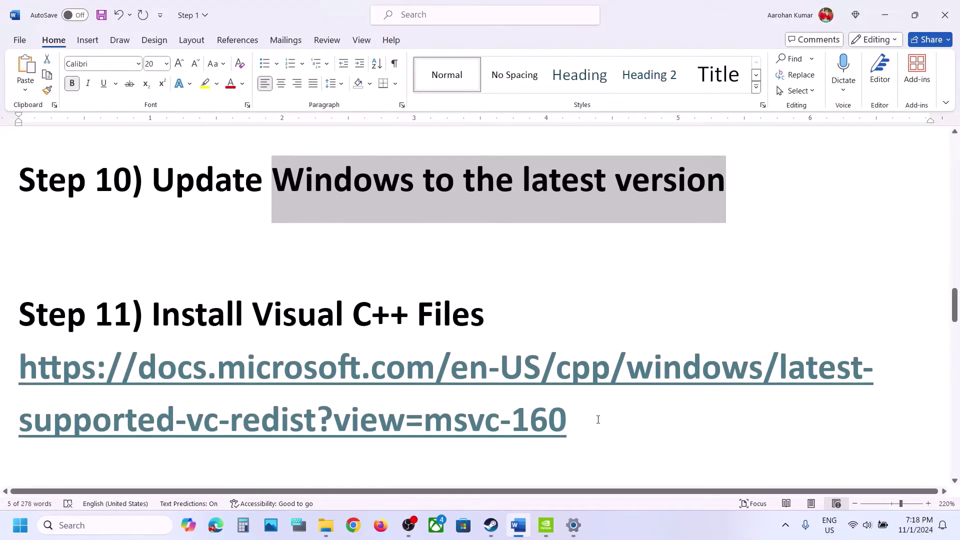
{"action": "left_click_drag", "start_coordinate": [598, 419], "coordinate": [8, 388]}
{"action": "key", "text": "ctrl+c"}
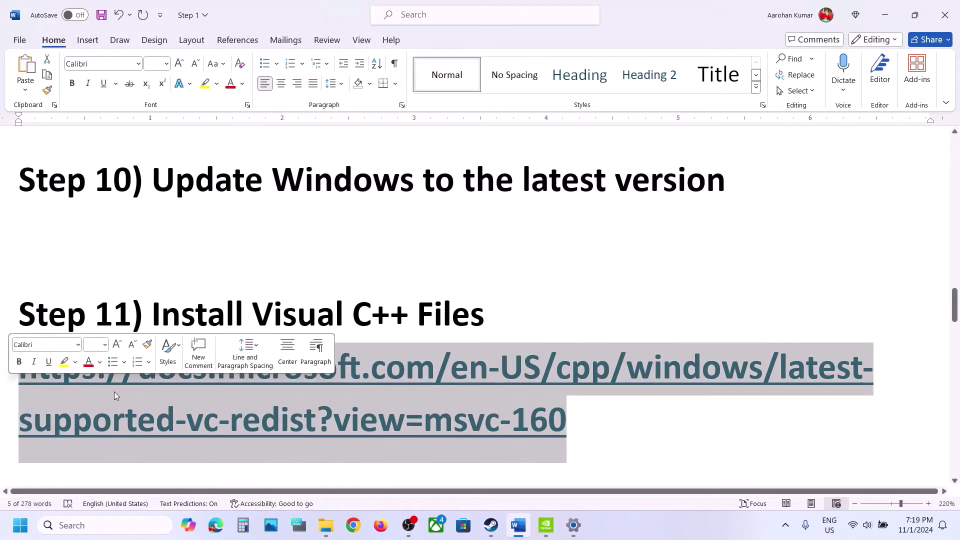
{"action": "left_click", "coordinate": [353, 524]}
Load Microsoft's latest supported VC++ redistributable page and start the vc_redist.x86.exe download.
{"action": "key", "text": "ctrl+v"}
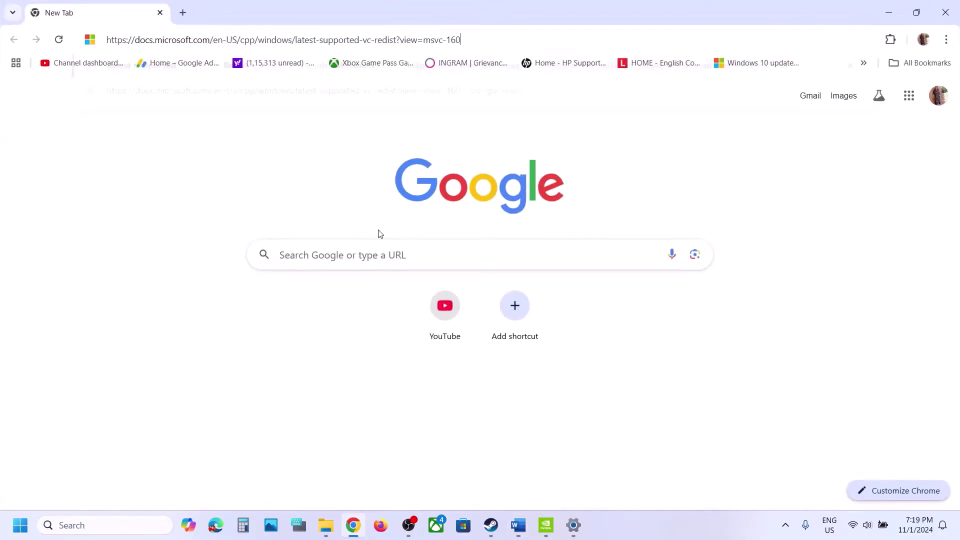
{"action": "key", "text": "Return"}
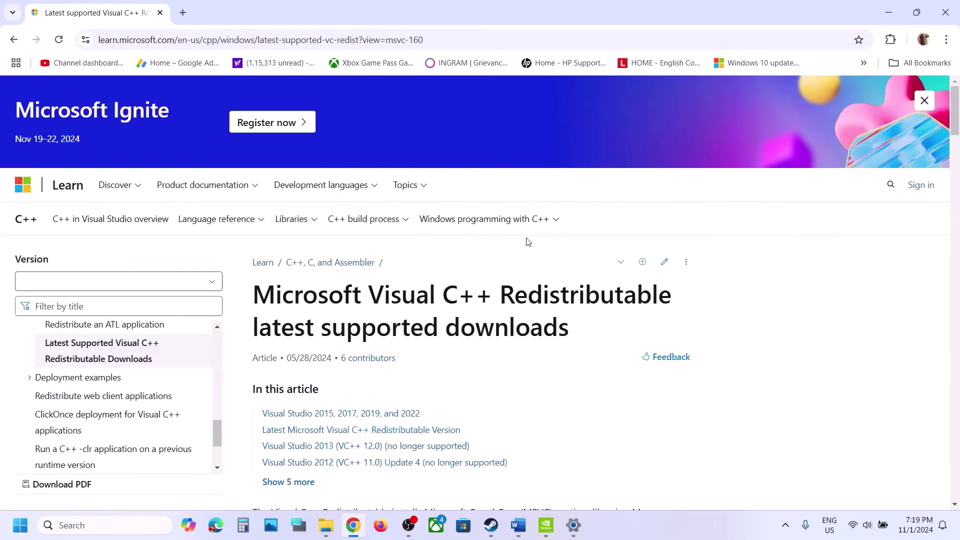
{"action": "scroll", "coordinate": [489, 269], "scroll_direction": "down", "scroll_amount": 10}
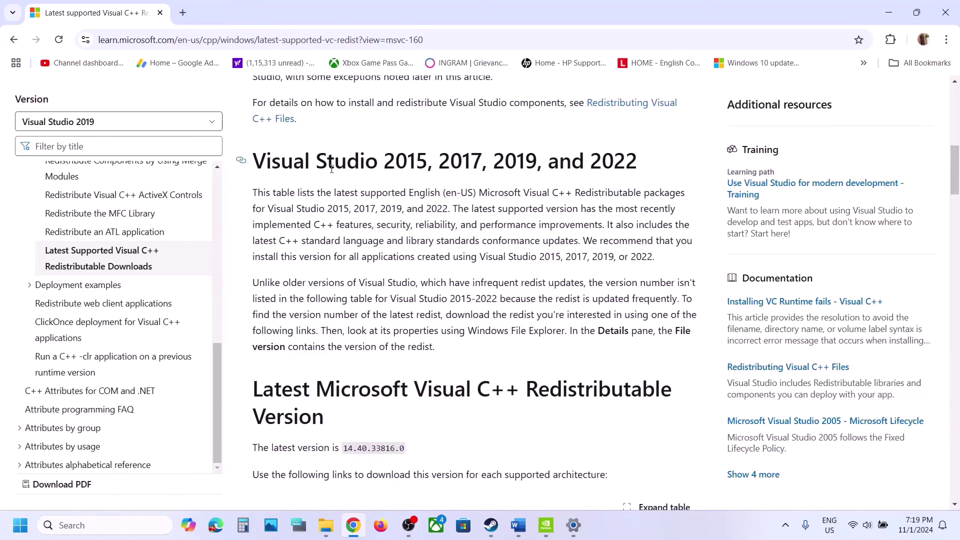
{"action": "scroll", "coordinate": [528, 166], "scroll_direction": "down", "scroll_amount": 7}
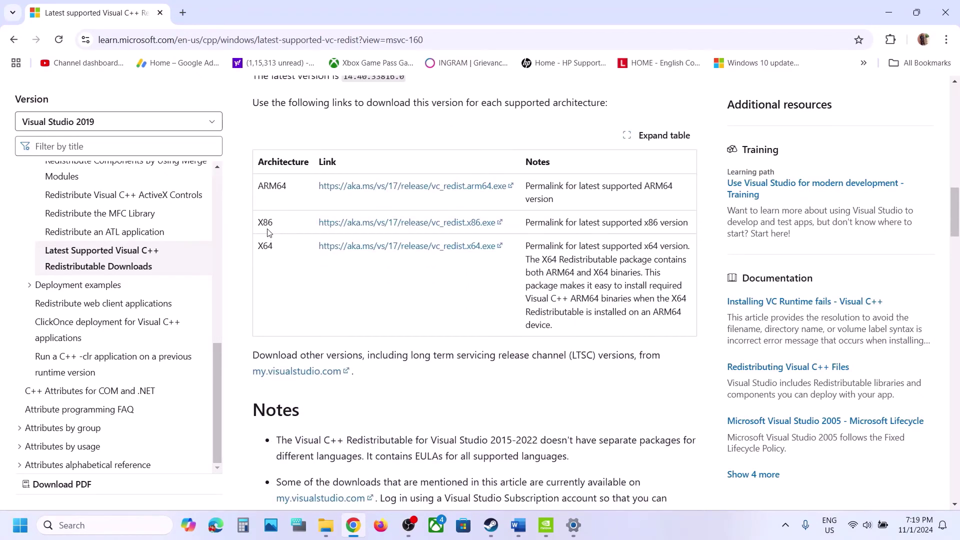
{"action": "double_click", "coordinate": [269, 232]}
{"action": "left_click_drag", "start_coordinate": [268, 248], "coordinate": [269, 223]}
{"action": "left_click", "coordinate": [365, 225]}
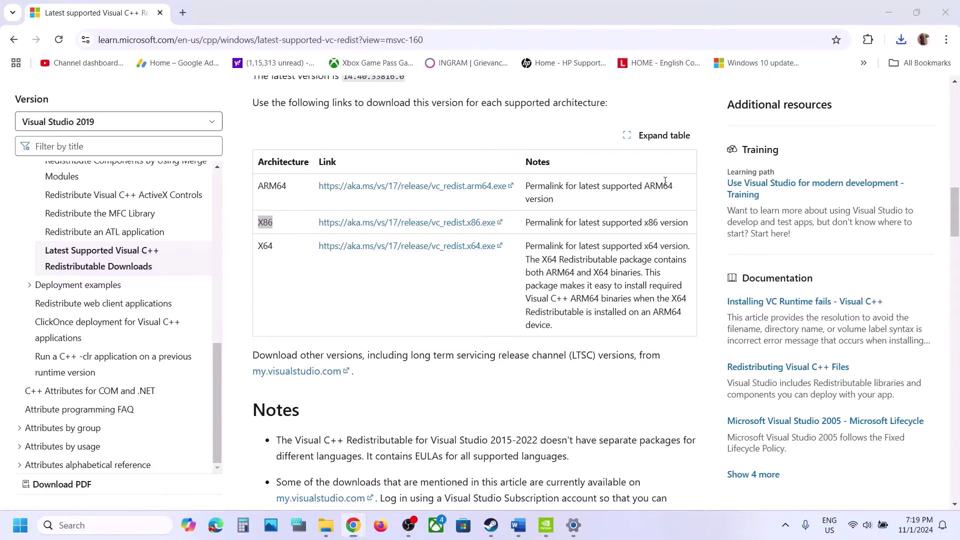
Repair the x86 redistributable, then download vc_redist.x64.exe and repair it too.
{"action": "left_click", "coordinate": [492, 334]}
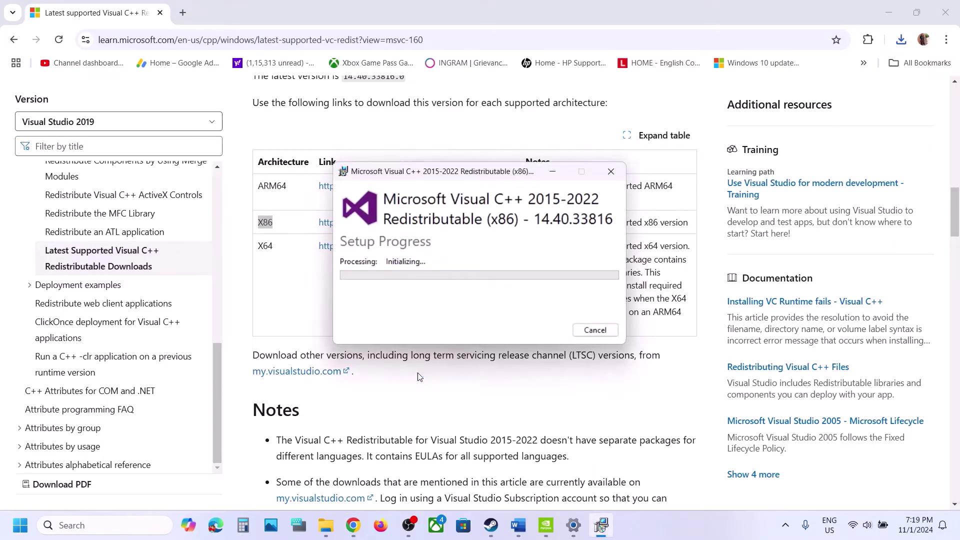
{"action": "left_click_drag", "start_coordinate": [273, 246], "coordinate": [257, 248]}
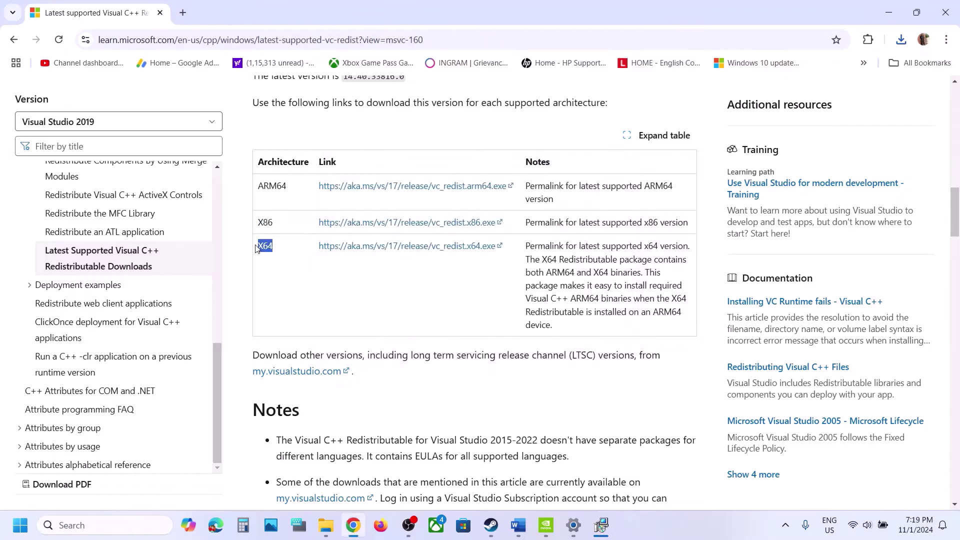
{"action": "left_click", "coordinate": [376, 256]}
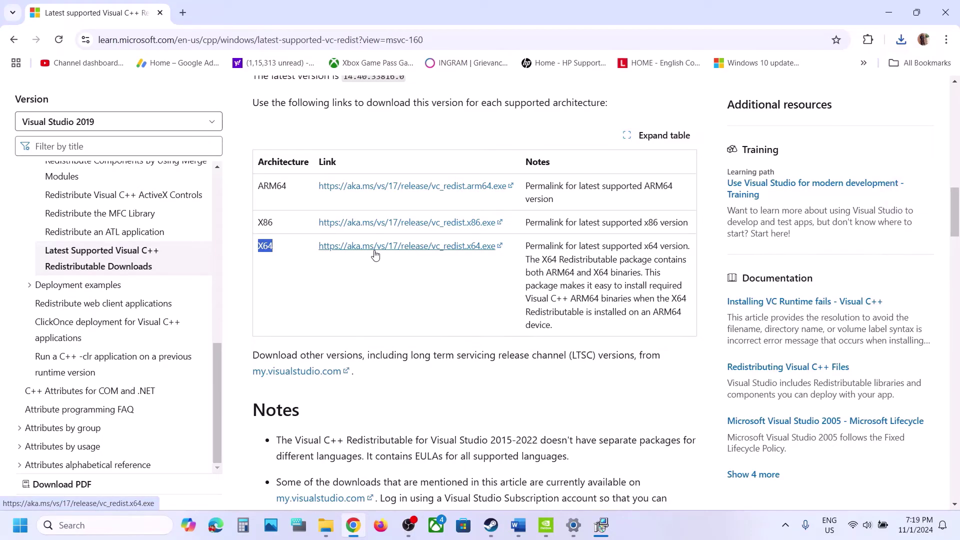
{"action": "left_click", "coordinate": [376, 256]}
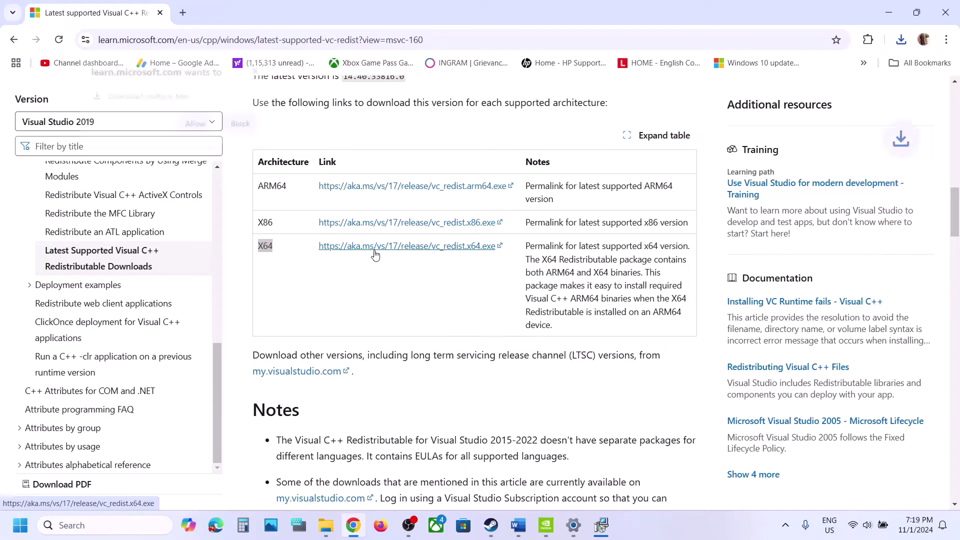
{"action": "left_click", "coordinate": [902, 40]}
{"action": "left_click", "coordinate": [796, 95]}
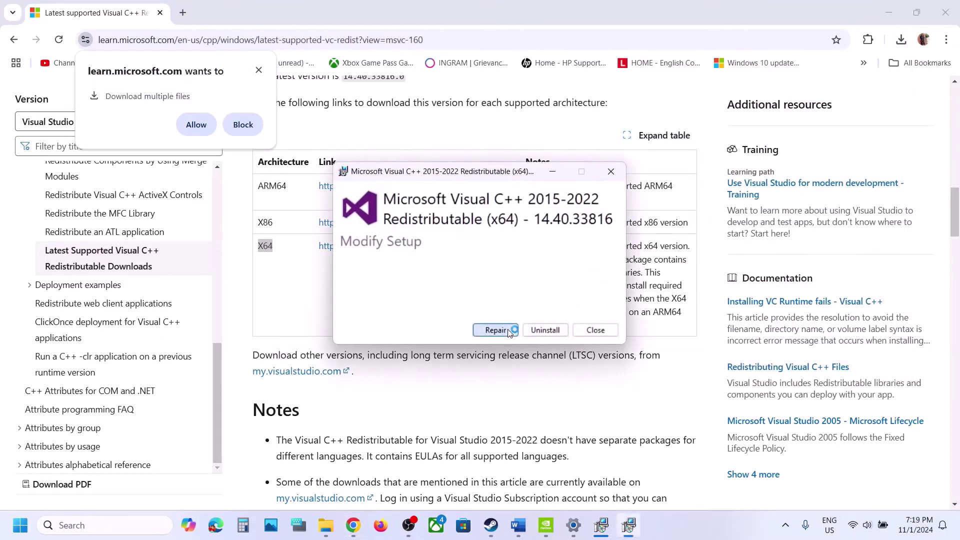
{"action": "left_click", "coordinate": [496, 330]}
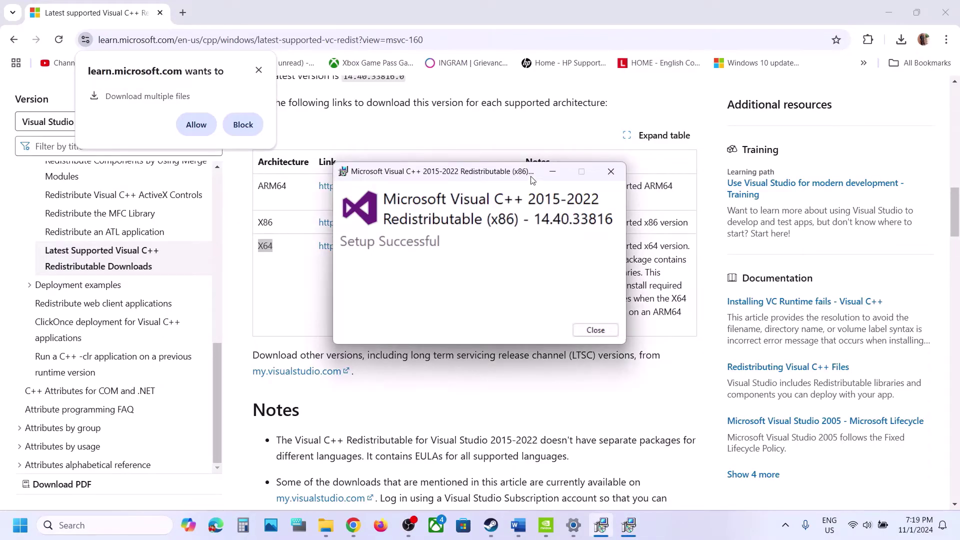
Move the x86 success dialog aside and bring the NVIDIA Control Panel to the front.
{"action": "left_click_drag", "start_coordinate": [532, 178], "coordinate": [333, 201]}
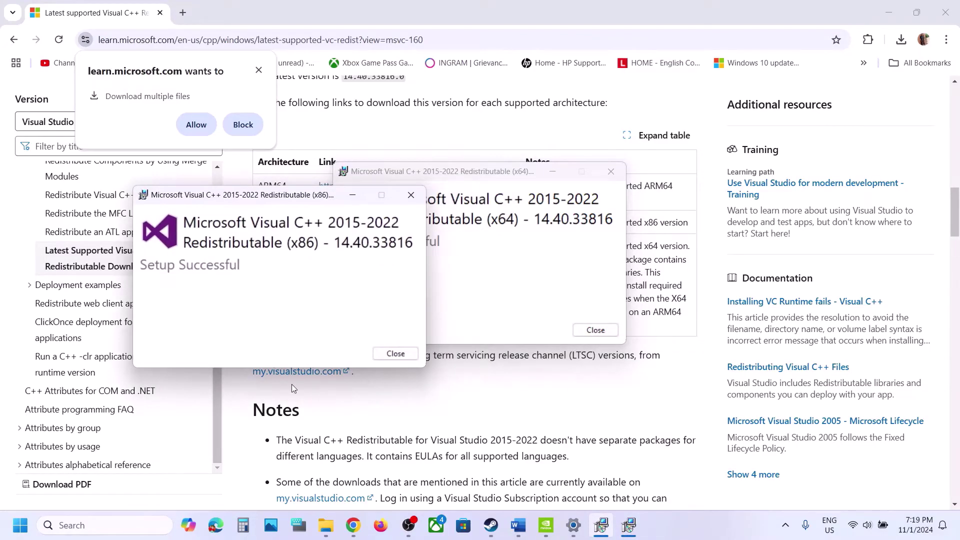
{"action": "left_click", "coordinate": [29, 528]}
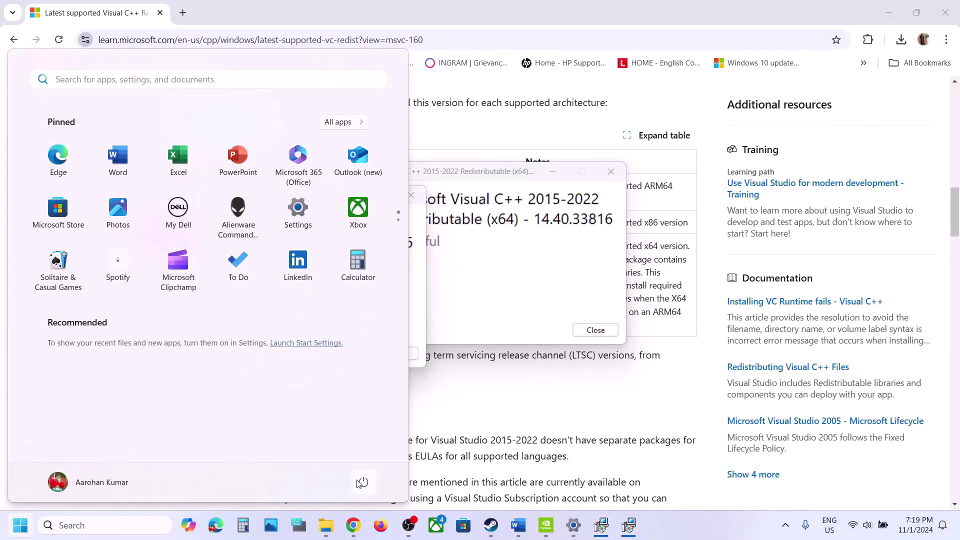
{"action": "left_click", "coordinate": [363, 482]}
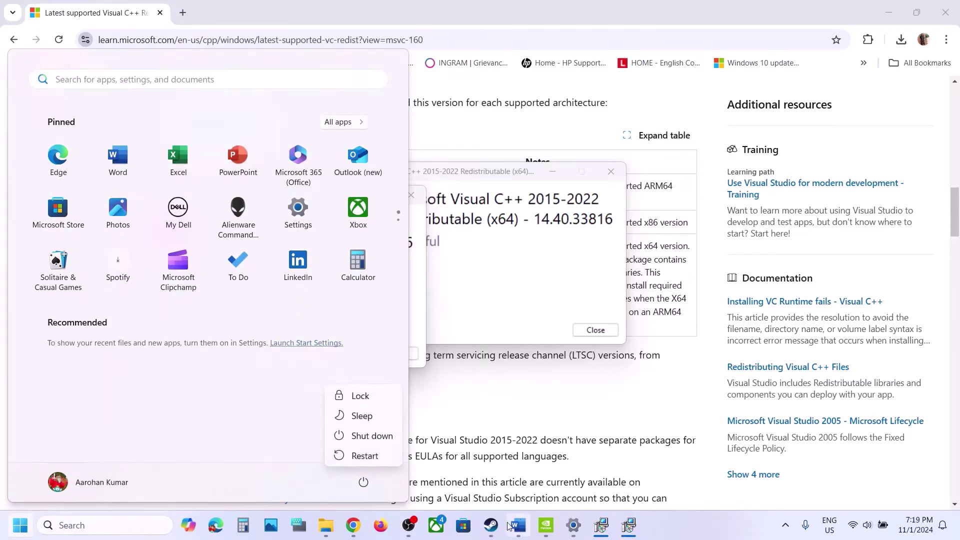
{"action": "left_click", "coordinate": [491, 526]}
{"action": "left_click", "coordinate": [536, 535]}
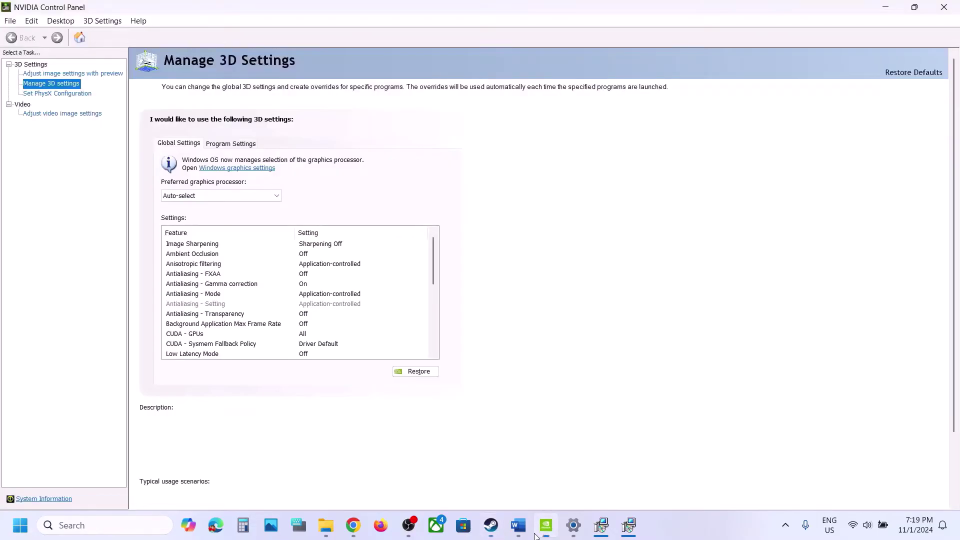
Scroll the Word guide to Step 12 and highlight its advice on unplugging devices.
{"action": "left_click", "coordinate": [519, 526]}
{"action": "scroll", "coordinate": [446, 363], "scroll_direction": "down", "scroll_amount": 5}
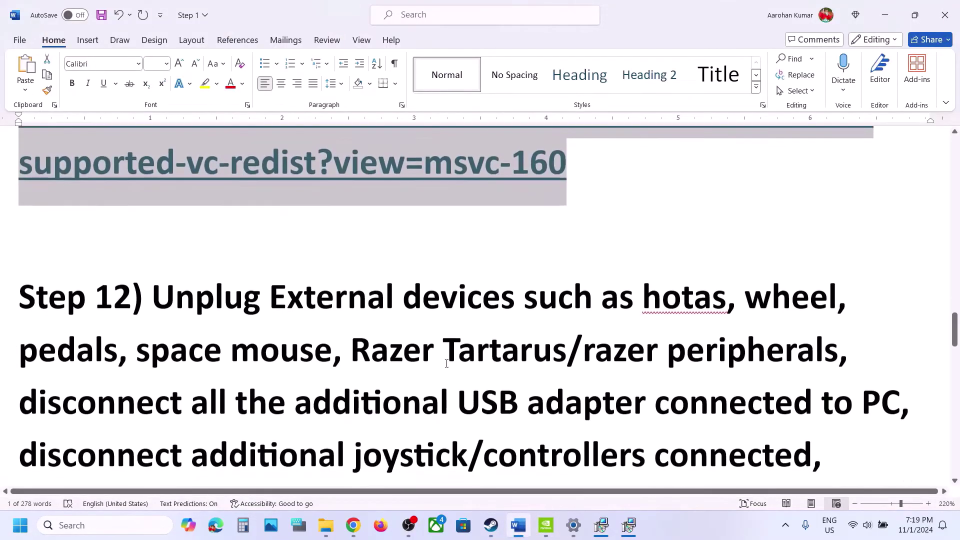
{"action": "scroll", "coordinate": [446, 362], "scroll_direction": "down", "scroll_amount": 1}
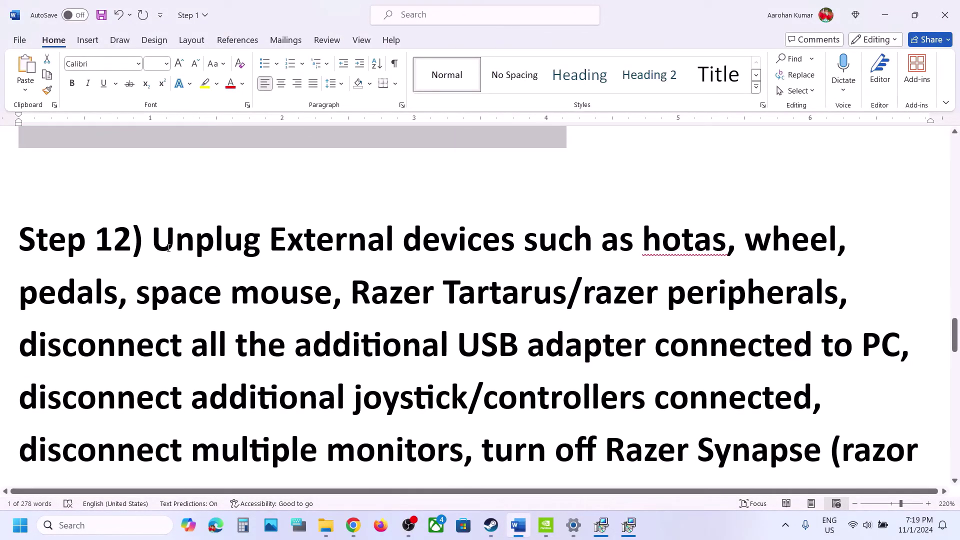
{"action": "left_click_drag", "start_coordinate": [164, 246], "coordinate": [820, 350]}
Highlight the joystick, multiple-monitor, Razer Synapse and Steam Overlay advice, then switch to Steam.
{"action": "scroll", "coordinate": [620, 337], "scroll_direction": "down", "scroll_amount": 1}
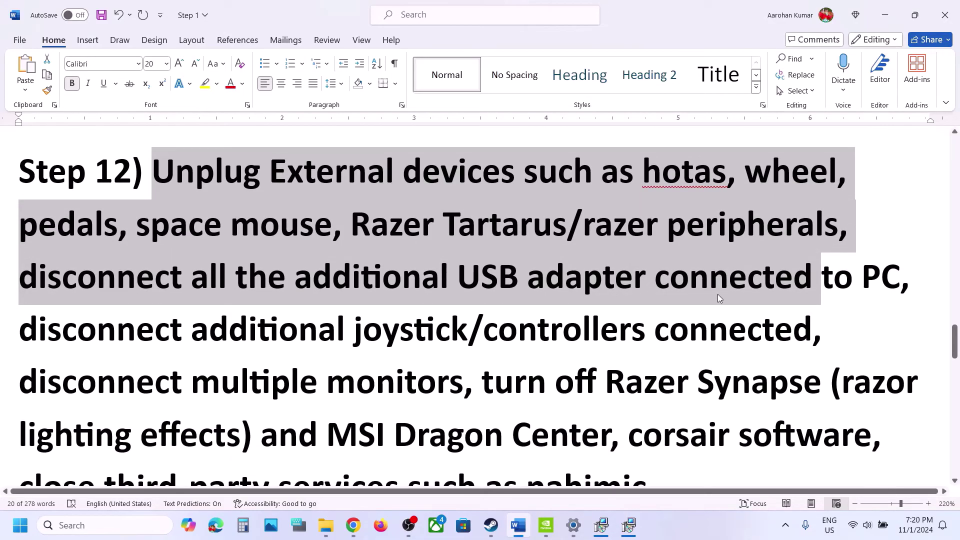
{"action": "scroll", "coordinate": [151, 248], "scroll_direction": "down", "scroll_amount": 2}
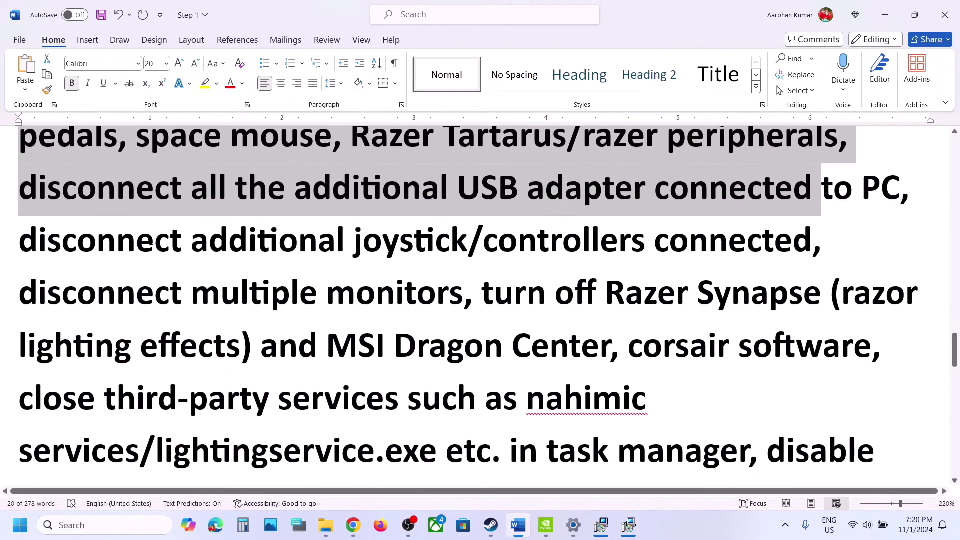
{"action": "left_click_drag", "start_coordinate": [151, 248], "coordinate": [823, 296]}
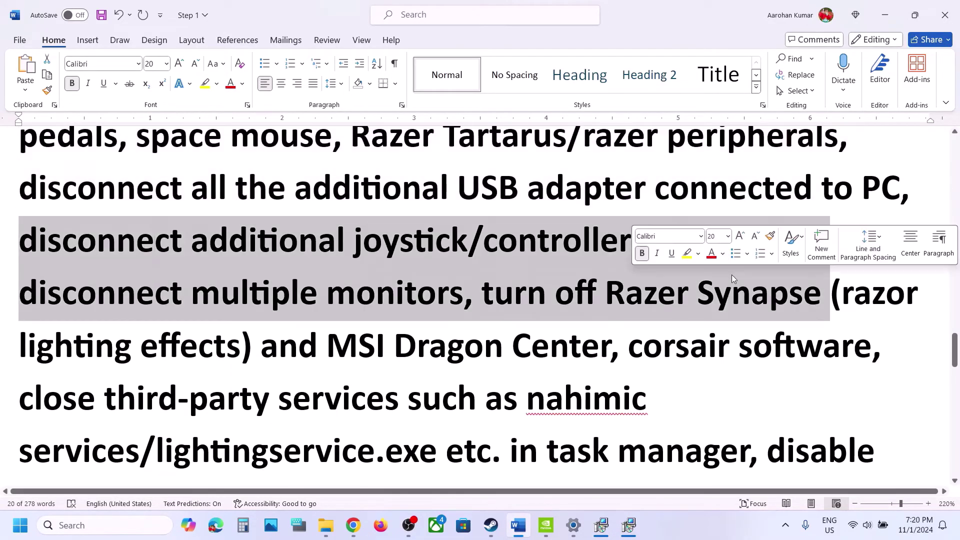
{"action": "left_click", "coordinate": [193, 308]}
{"action": "left_click_drag", "start_coordinate": [20, 295], "coordinate": [700, 456]}
{"action": "scroll", "coordinate": [799, 311], "scroll_direction": "down", "scroll_amount": 3}
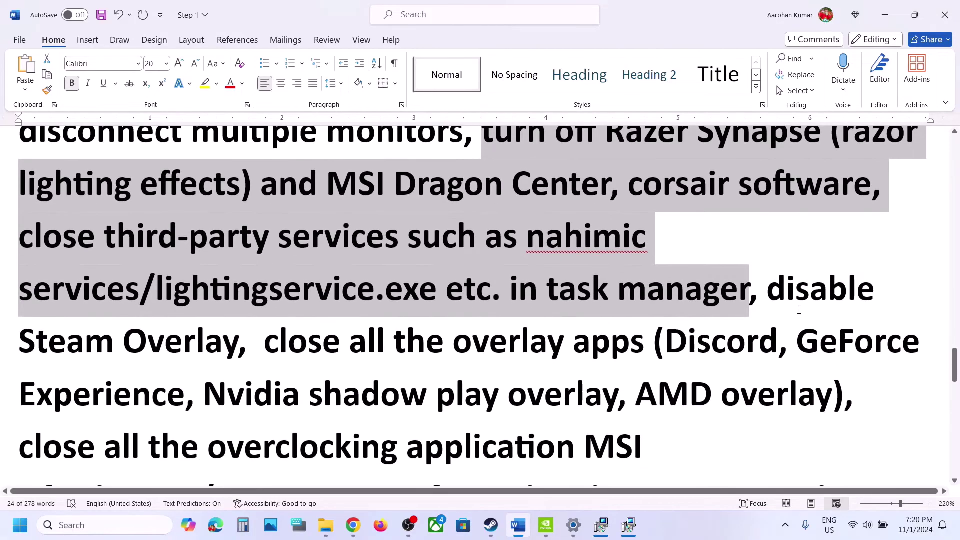
{"action": "left_click_drag", "start_coordinate": [774, 292], "coordinate": [393, 346]}
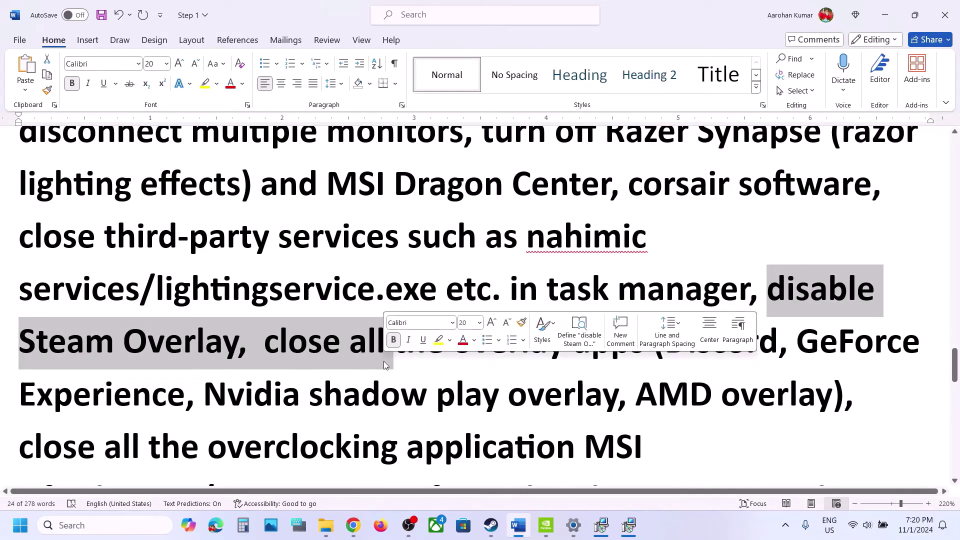
{"action": "left_click", "coordinate": [490, 525]}
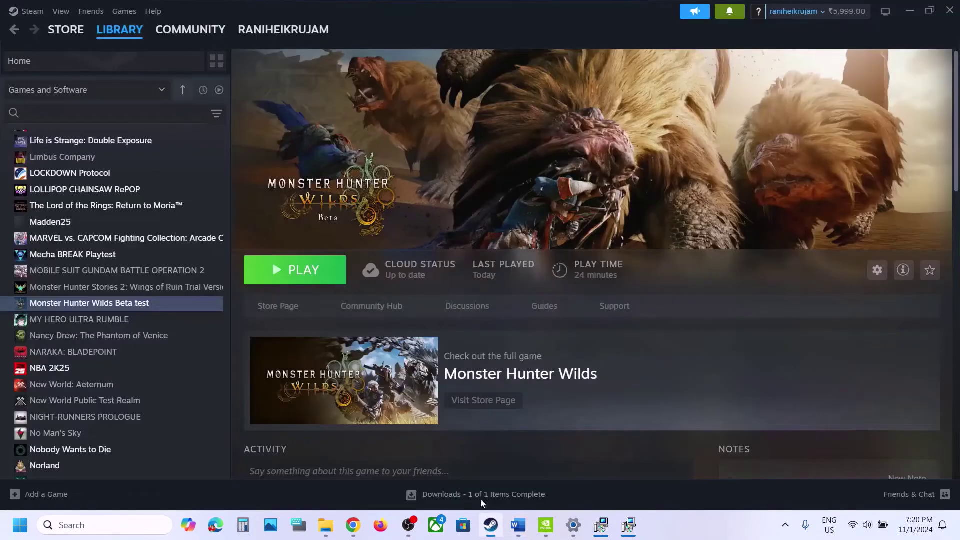
Turn off 'Enable the Steam Overlay while in-game' in Monster Hunter Wilds Beta test properties.
{"action": "right_click", "coordinate": [125, 303]}
{"action": "left_click", "coordinate": [189, 399]}
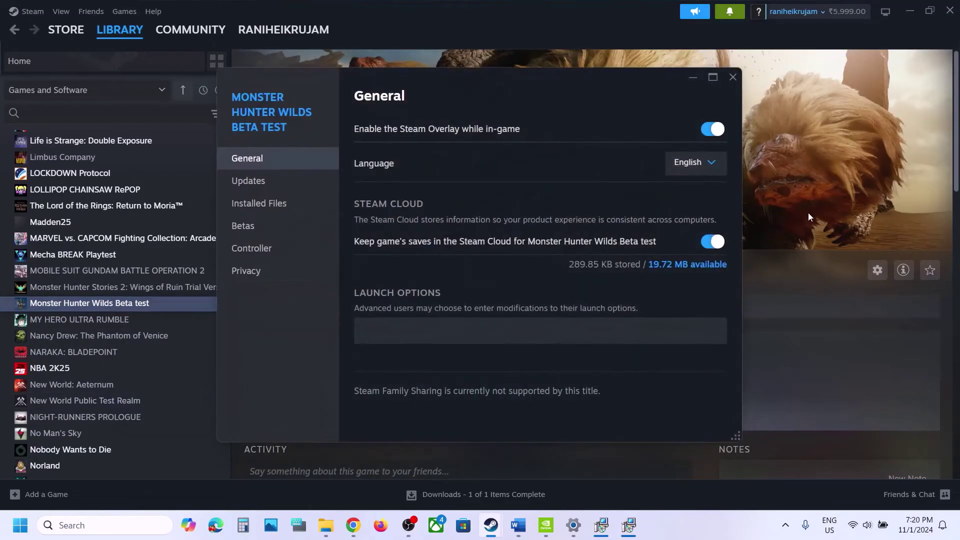
{"action": "left_click", "coordinate": [705, 135]}
{"action": "left_click", "coordinate": [732, 83]}
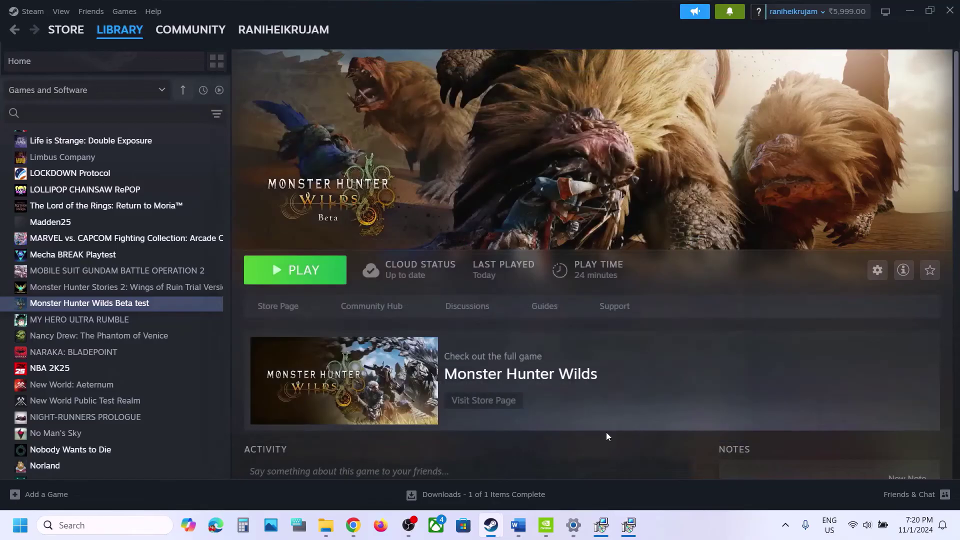
{"action": "left_click", "coordinate": [508, 515]}
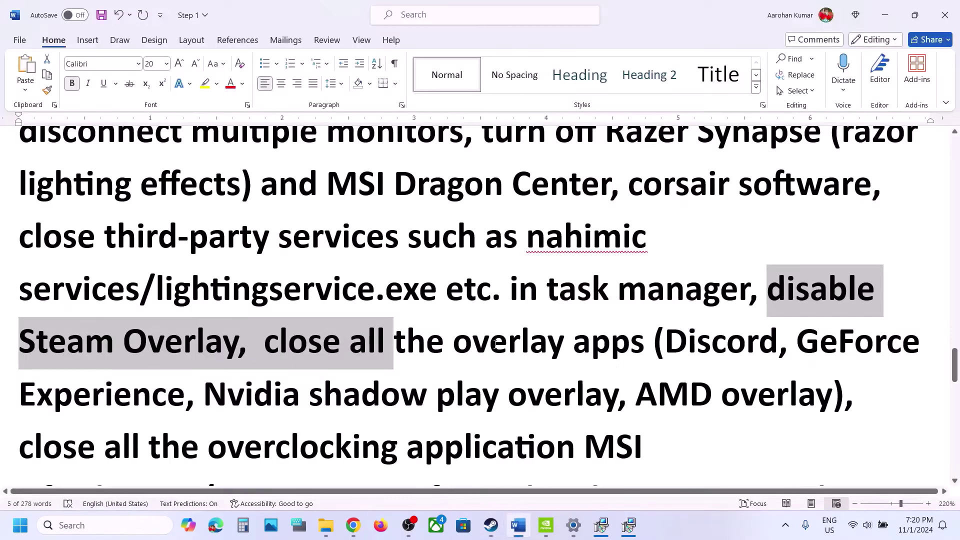
Highlight the list of overlay apps in Step 12, including GeForce Experience.
{"action": "left_click_drag", "start_coordinate": [665, 343], "coordinate": [780, 352]}
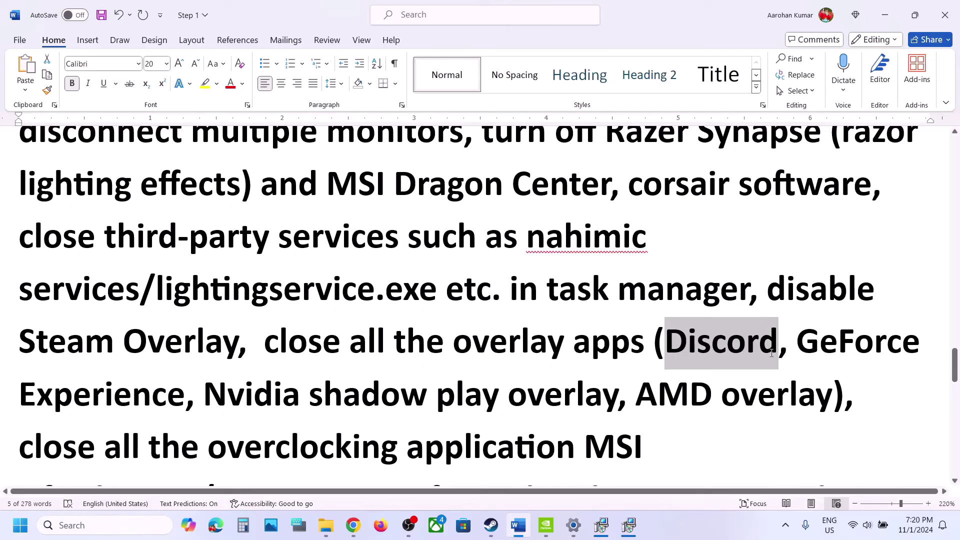
{"action": "left_click", "coordinate": [802, 349]}
{"action": "left_click_drag", "start_coordinate": [801, 349], "coordinate": [183, 370]}
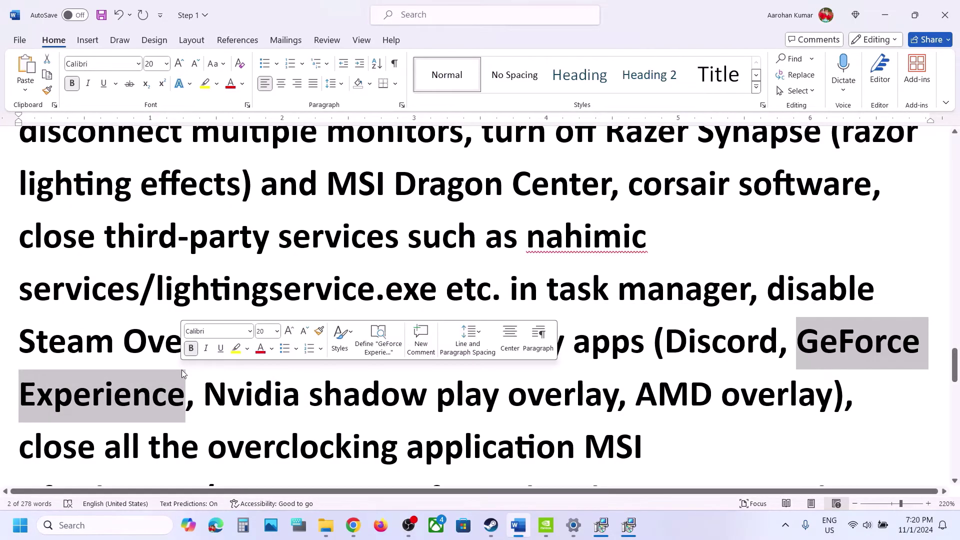
{"action": "left_click", "coordinate": [183, 374]}
{"action": "left_click_drag", "start_coordinate": [273, 349], "coordinate": [627, 350]}
Highlight the advice to close overclocking apps like MSI Afterburner/Rivatuner and remove undervolts.
{"action": "scroll", "coordinate": [626, 363], "scroll_direction": "down", "scroll_amount": 2}
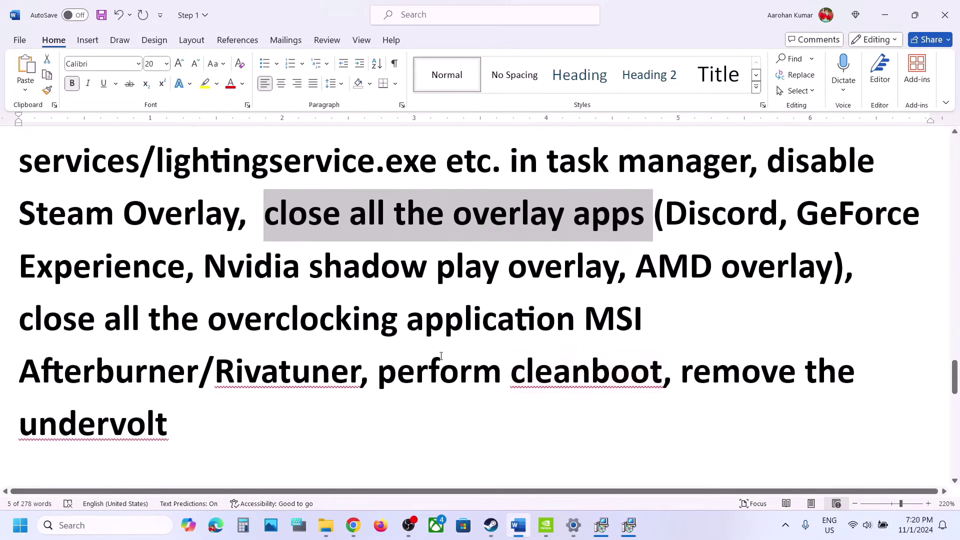
{"action": "left_click_drag", "start_coordinate": [75, 328], "coordinate": [542, 314]}
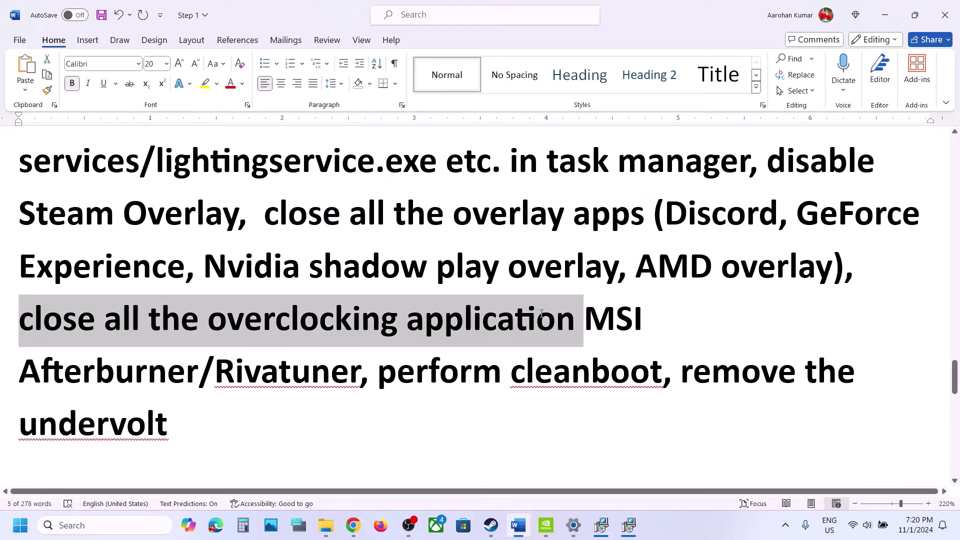
{"action": "left_click_drag", "start_coordinate": [428, 330], "coordinate": [331, 369]}
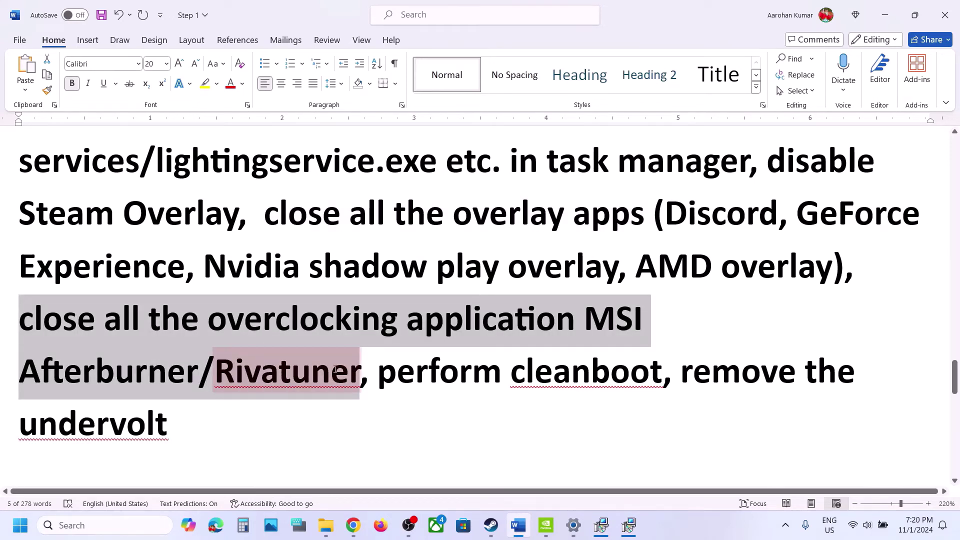
{"action": "left_click", "coordinate": [333, 370]}
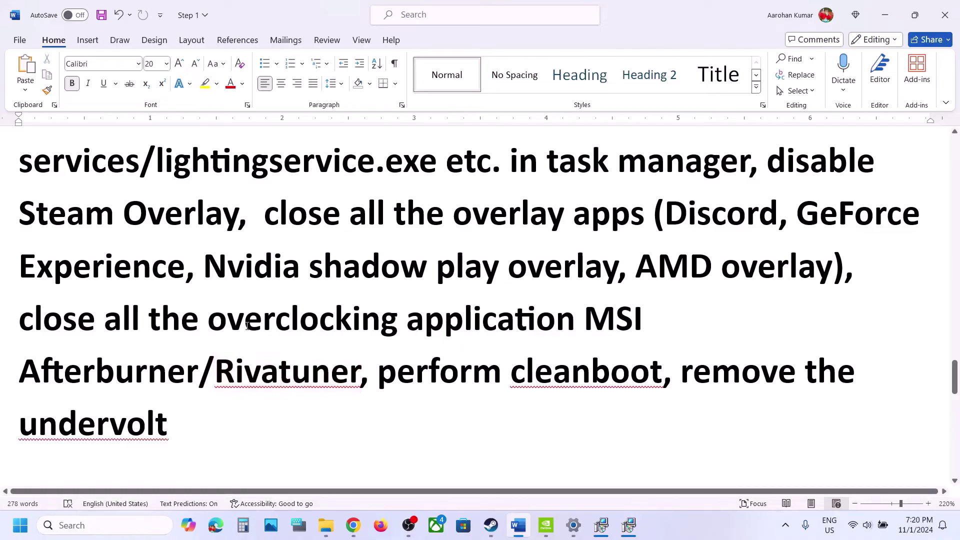
{"action": "left_click_drag", "start_coordinate": [218, 322], "coordinate": [546, 321]}
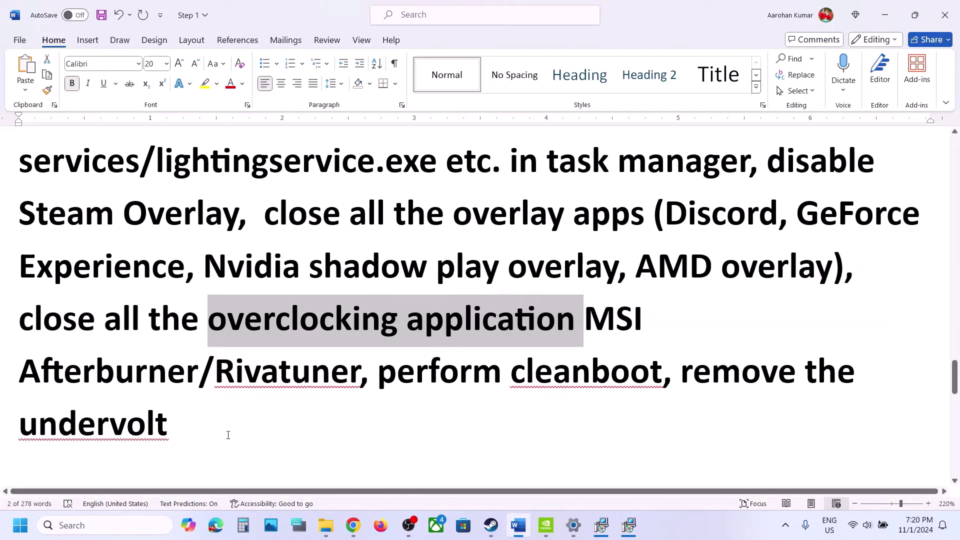
{"action": "left_click_drag", "start_coordinate": [228, 435], "coordinate": [690, 373]}
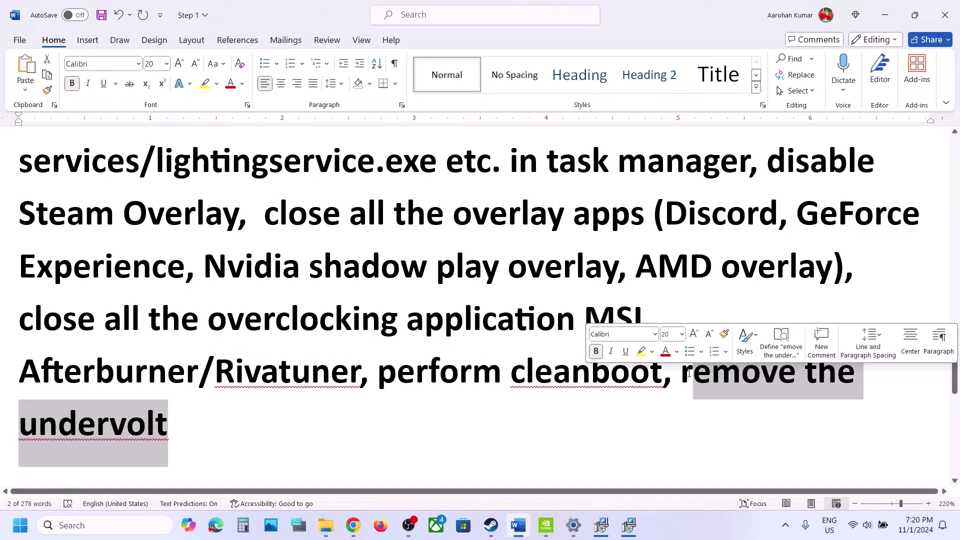
Highlight Step 13's advice to disable upscaling and Frame Gen, then switch to Steam.
{"action": "scroll", "coordinate": [449, 370], "scroll_direction": "down", "scroll_amount": 6}
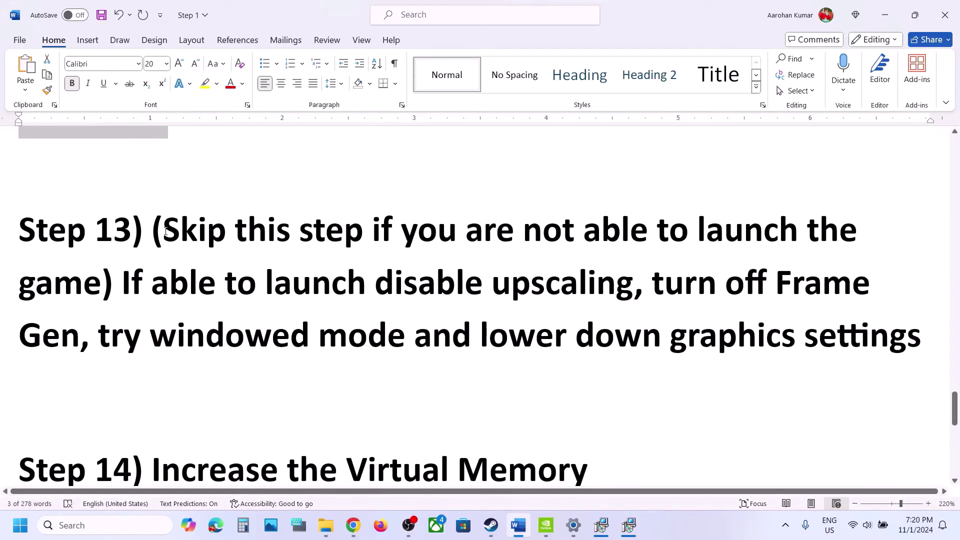
{"action": "left_click_drag", "start_coordinate": [165, 231], "coordinate": [634, 283]}
{"action": "left_click", "coordinate": [163, 281]}
{"action": "left_click", "coordinate": [531, 283]}
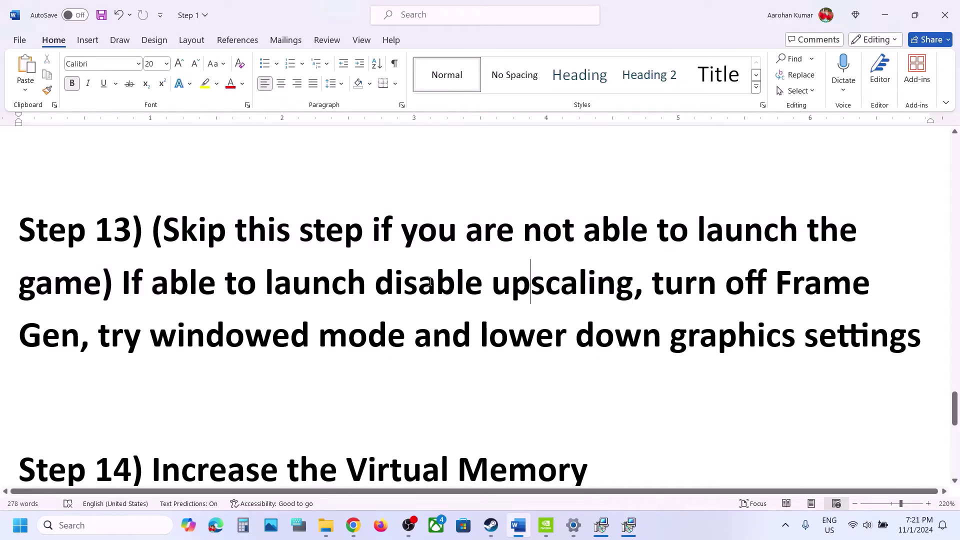
{"action": "left_click_drag", "start_coordinate": [390, 278], "coordinate": [467, 364]}
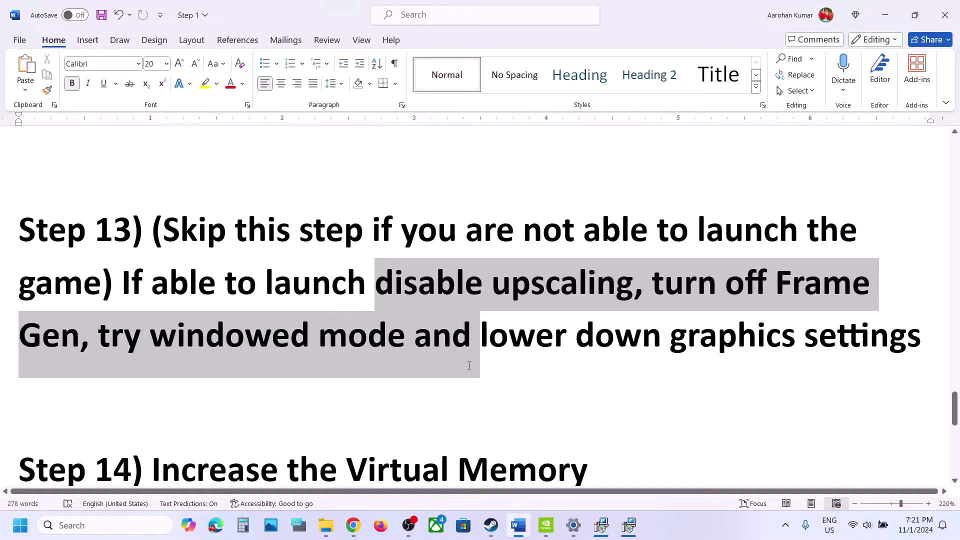
{"action": "left_click", "coordinate": [468, 365]}
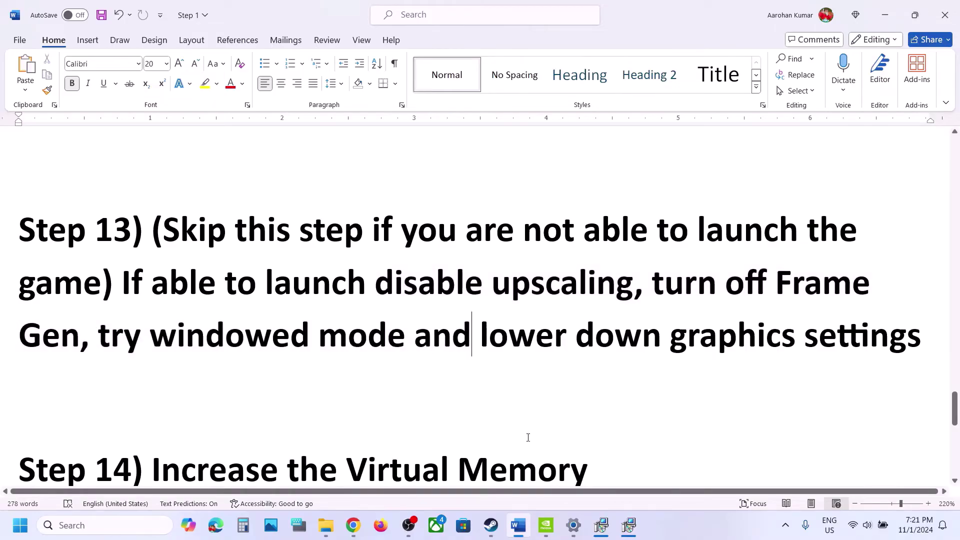
{"action": "left_click", "coordinate": [491, 525]}
Launch Monster Hunter Wilds Beta and open the Display page of its Options.
{"action": "left_click", "coordinate": [332, 278]}
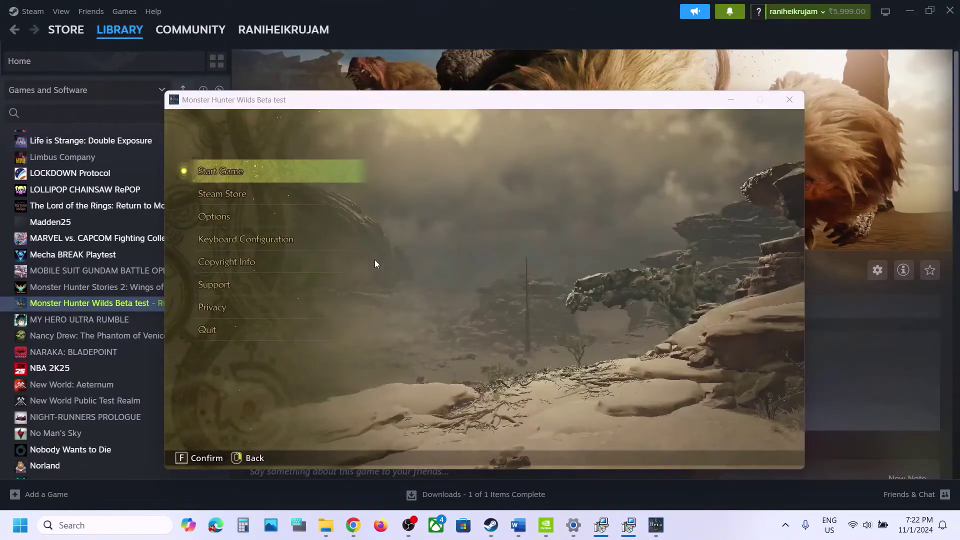
{"action": "left_click", "coordinate": [235, 223]}
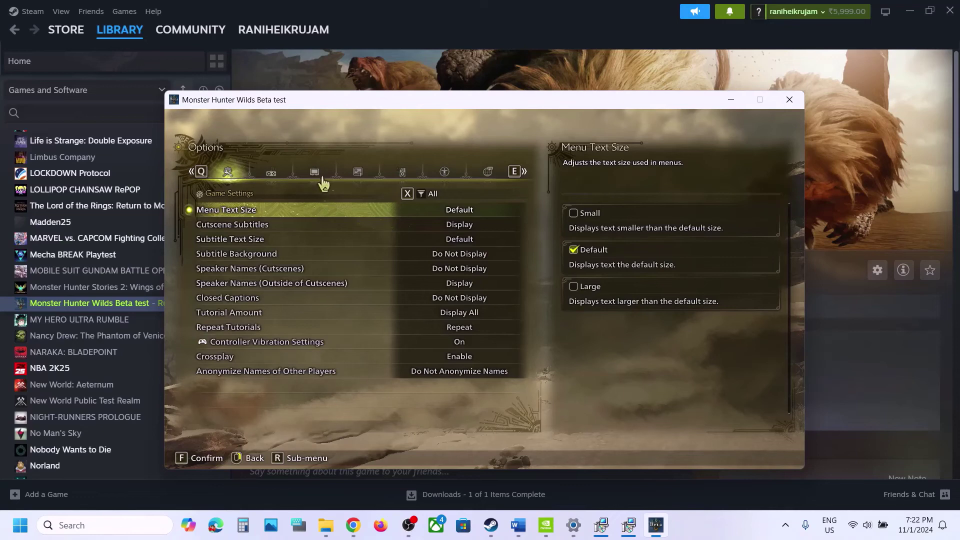
{"action": "left_click", "coordinate": [280, 175]}
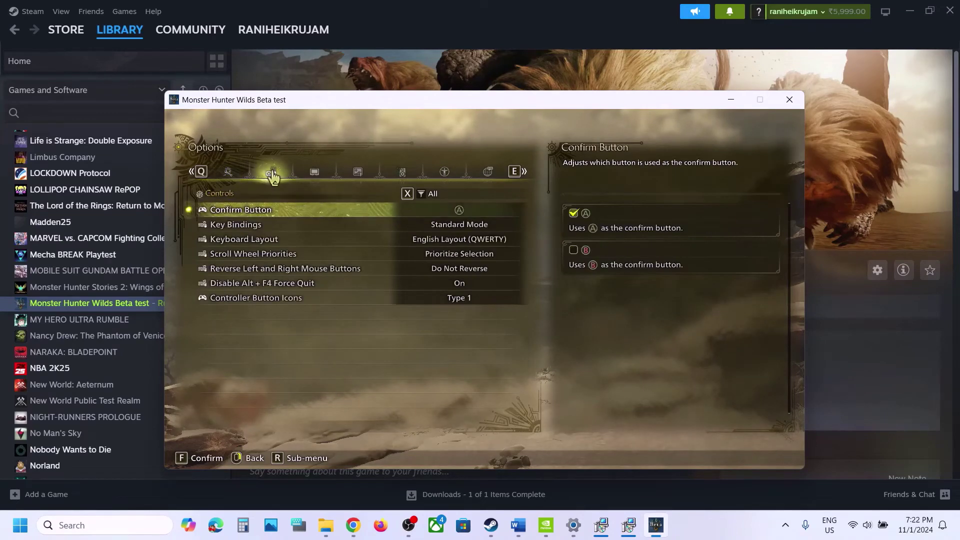
{"action": "left_click", "coordinate": [311, 175]}
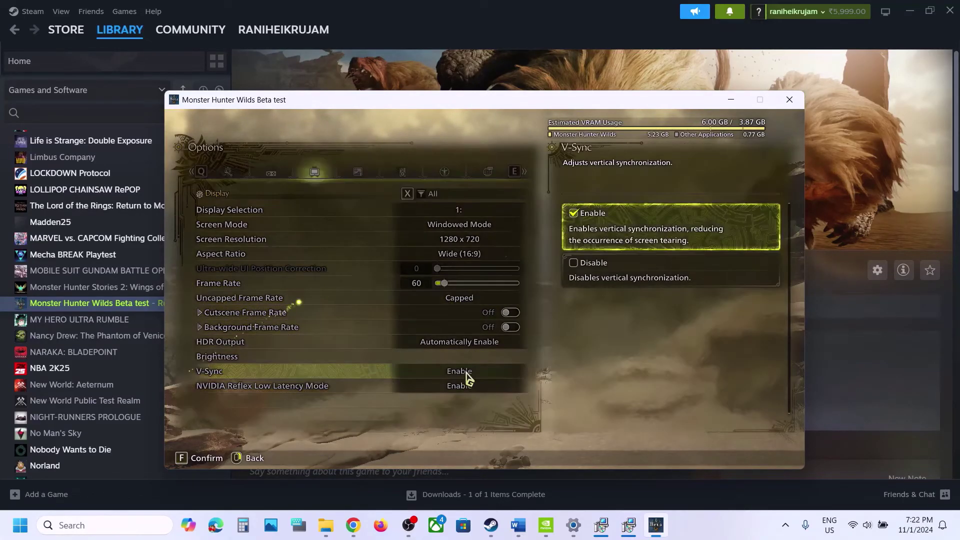
Set V-Sync and NVIDIA Reflex Low Latency Mode to Disable.
{"action": "left_click", "coordinate": [603, 265]}
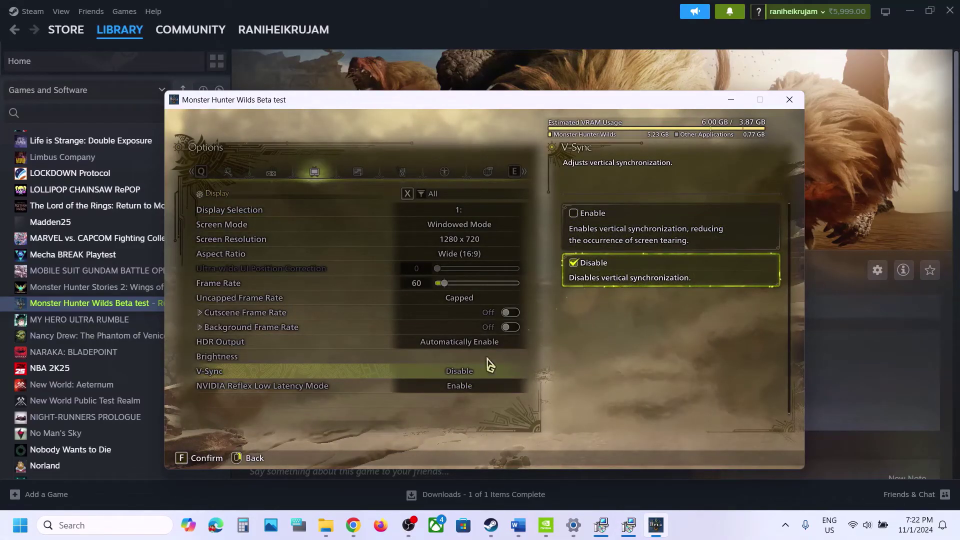
{"action": "left_click", "coordinate": [464, 394]}
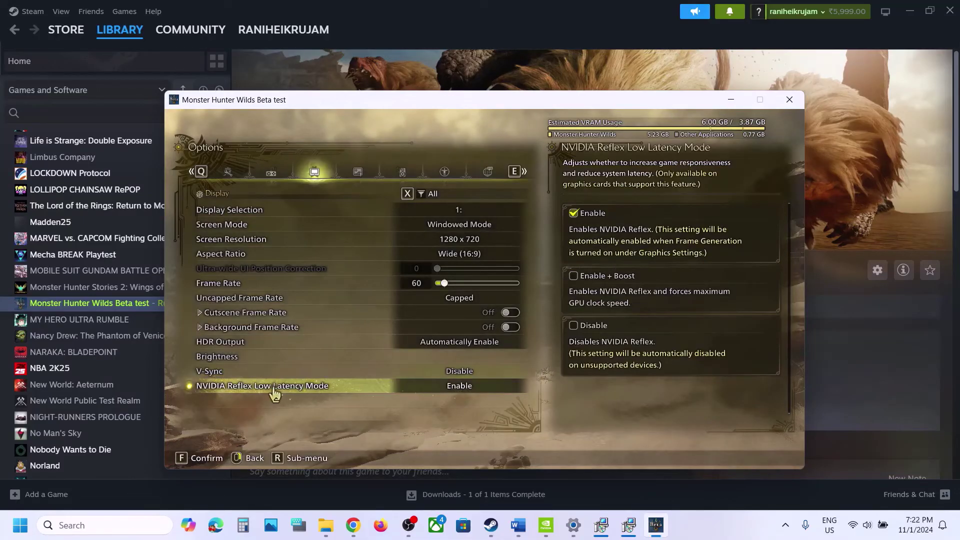
{"action": "left_click", "coordinate": [447, 388]}
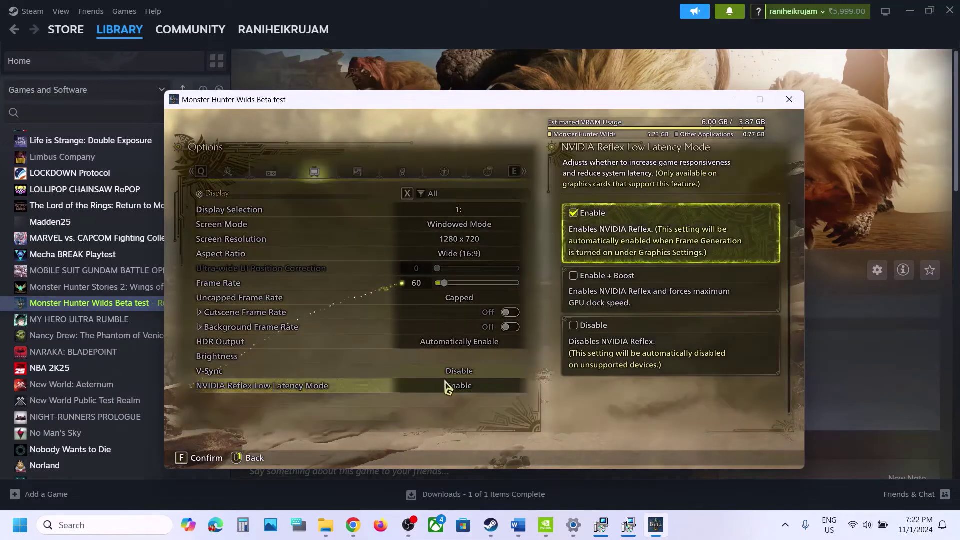
{"action": "left_click", "coordinate": [575, 328]}
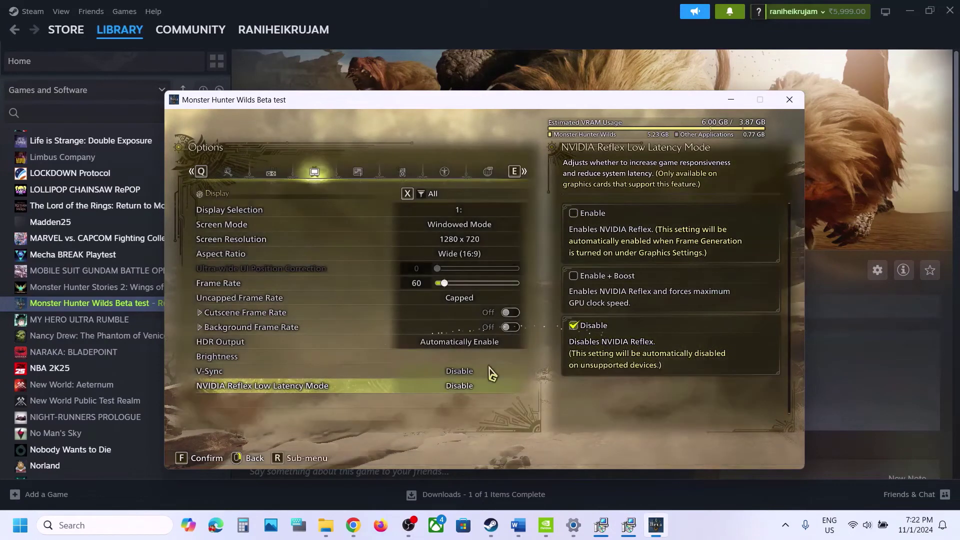
{"action": "left_click", "coordinate": [359, 172]}
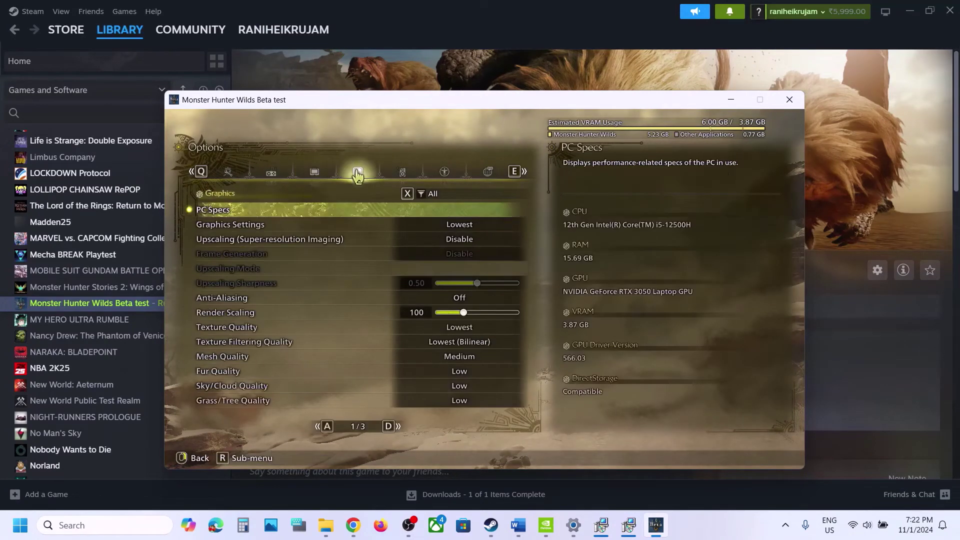
{"action": "left_click", "coordinate": [449, 231]}
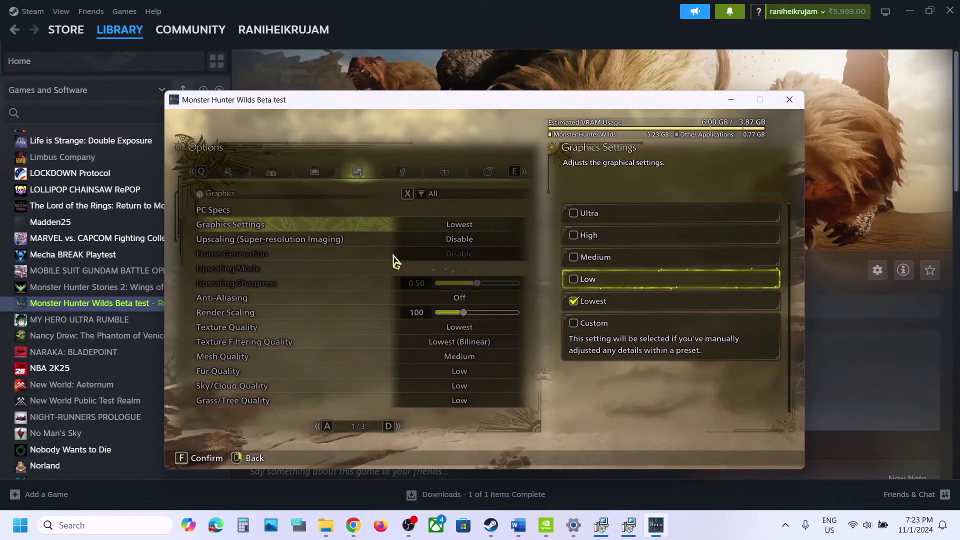
{"action": "right_click", "coordinate": [269, 245]}
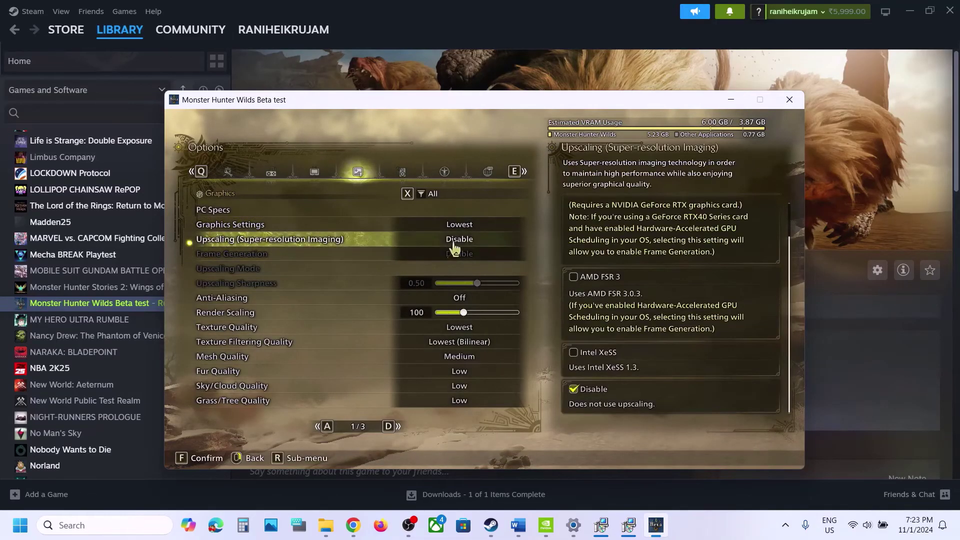
{"action": "key", "text": "Down"}
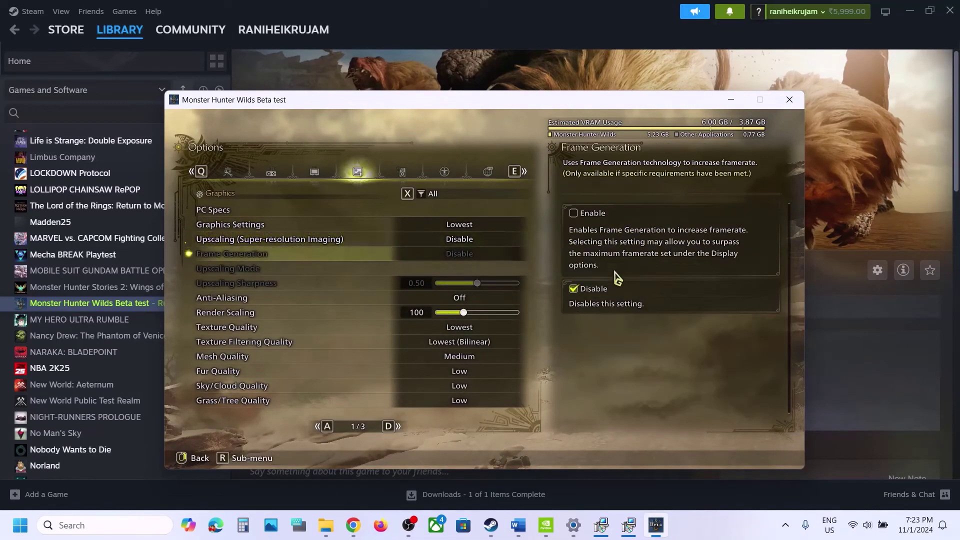
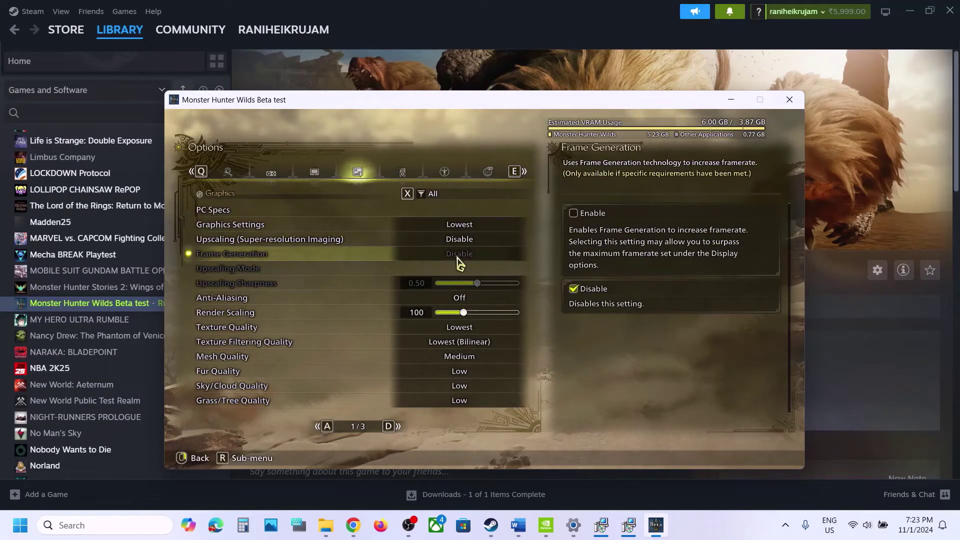
Quit the Monster Hunter Wilds beta and bring up the instructions document's virtual memory section.
{"action": "right_click", "coordinate": [473, 283]}
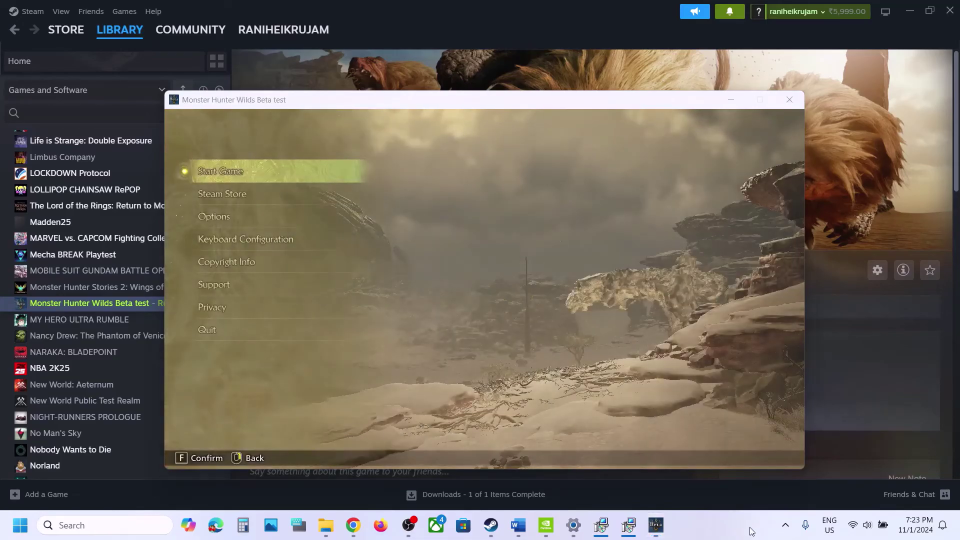
{"action": "key", "text": "alt+F4"}
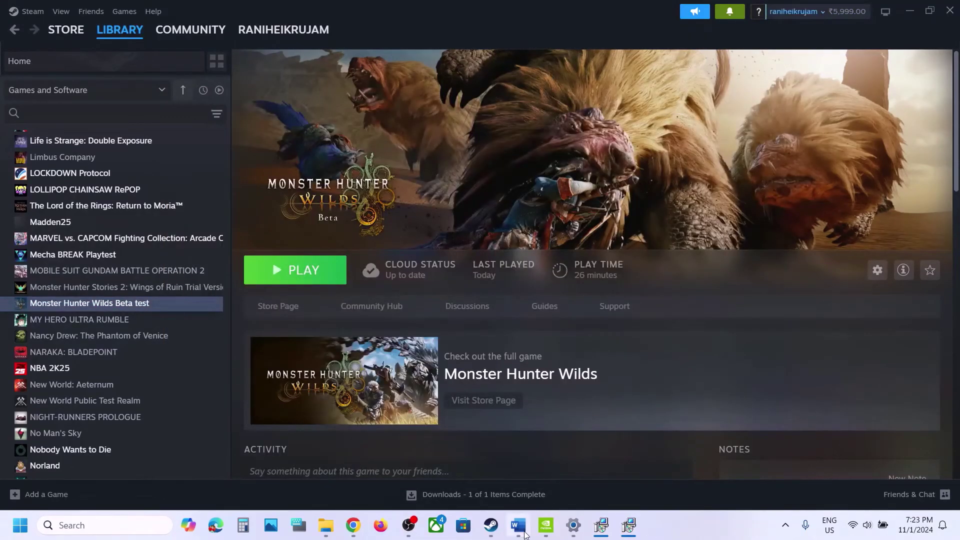
{"action": "left_click", "coordinate": [518, 525]}
{"action": "scroll", "coordinate": [450, 371], "scroll_direction": "down", "scroll_amount": 3}
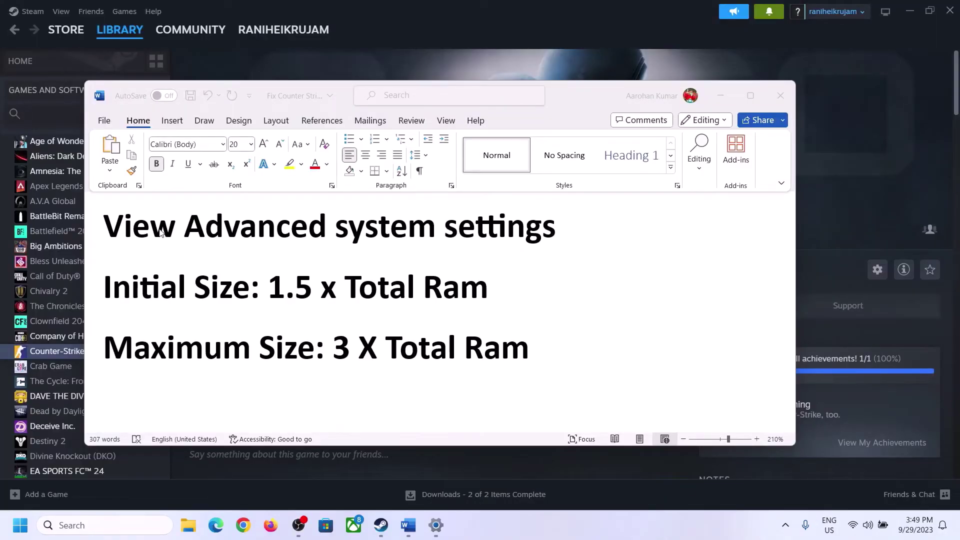
Copy the 'View Advanced system settings' heading into Windows search.
{"action": "left_click", "coordinate": [116, 231]}
{"action": "left_click_drag", "start_coordinate": [174, 239], "coordinate": [535, 236]}
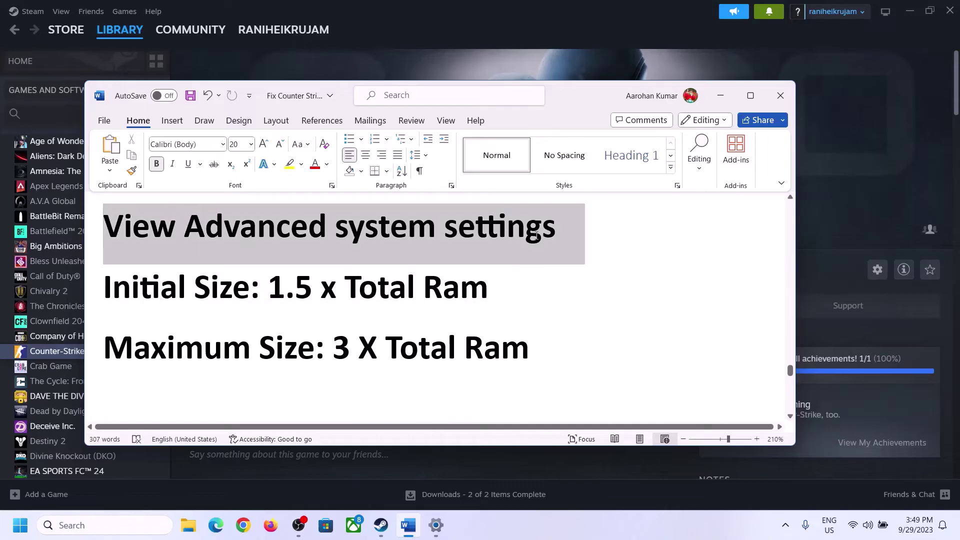
{"action": "key", "text": "ctrl+c"}
{"action": "left_click", "coordinate": [100, 525]}
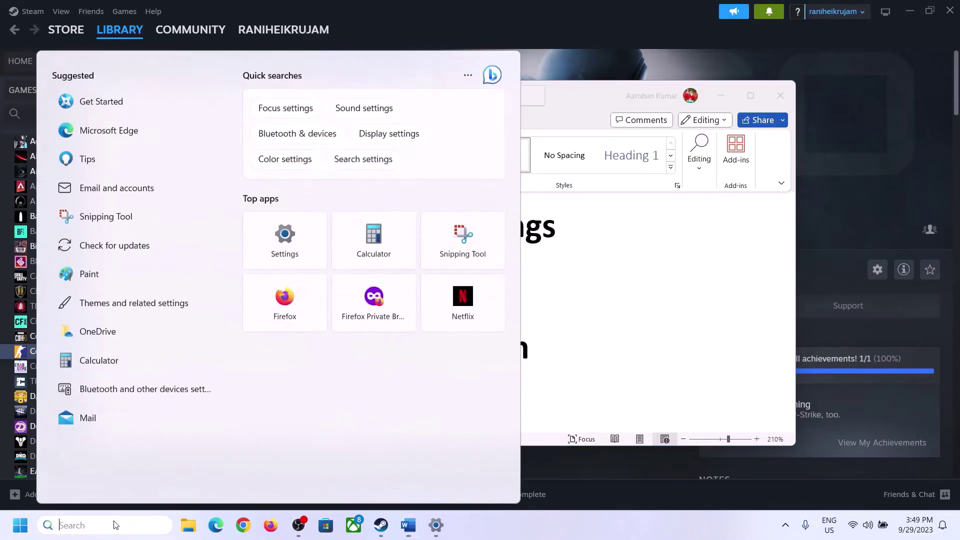
{"action": "key", "text": "ctrl+v"}
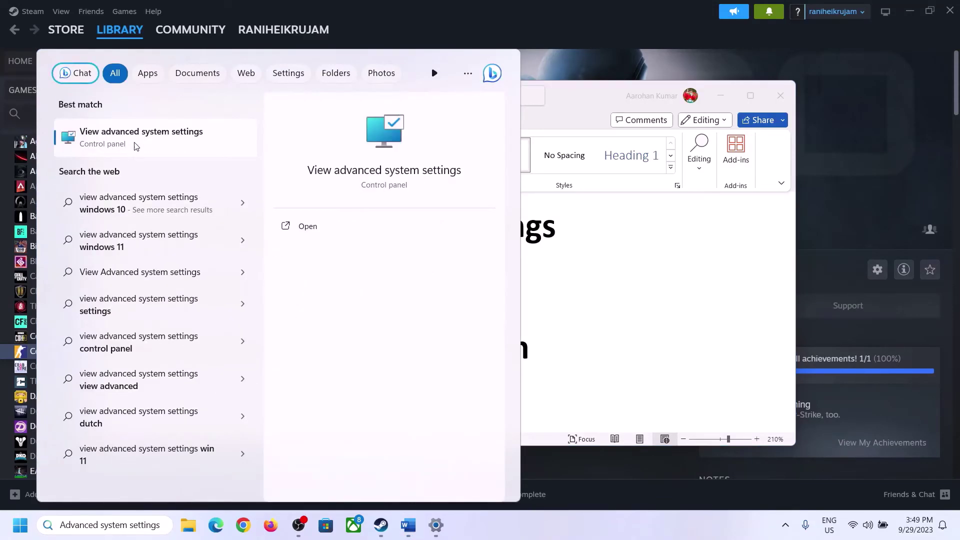
Open advanced system settings from the results, then open Performance Settings.
{"action": "left_click", "coordinate": [135, 145]}
{"action": "left_click_drag", "start_coordinate": [199, 97], "coordinate": [430, 173]}
{"action": "left_click", "coordinate": [538, 253]}
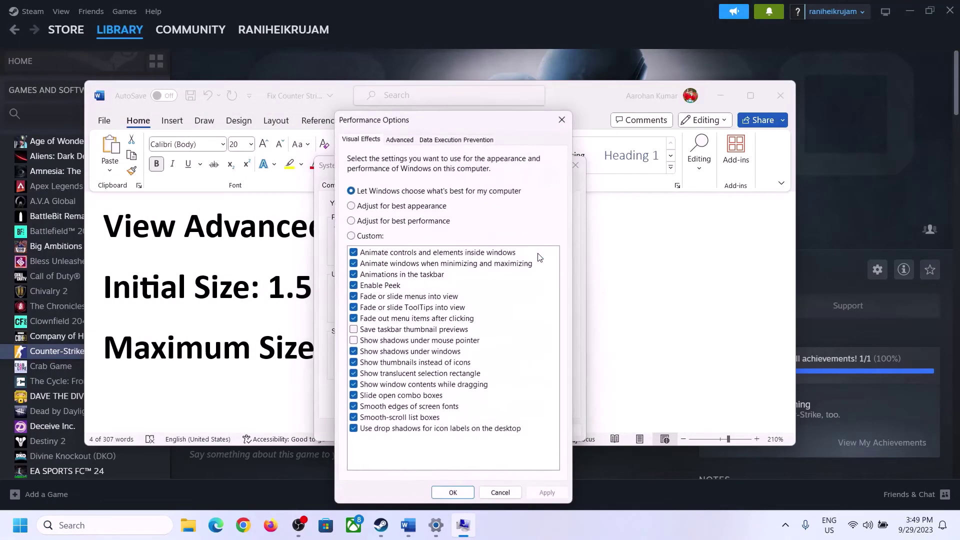
In Virtual Memory, turn off automatic paging file management and choose Custom size for drive C.
{"action": "left_click", "coordinate": [403, 140]}
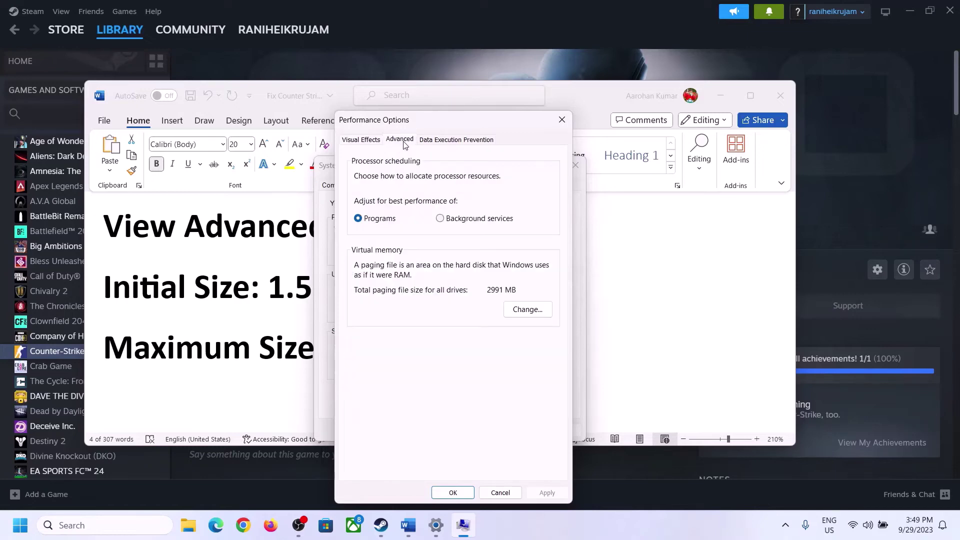
{"action": "left_click", "coordinate": [532, 310]}
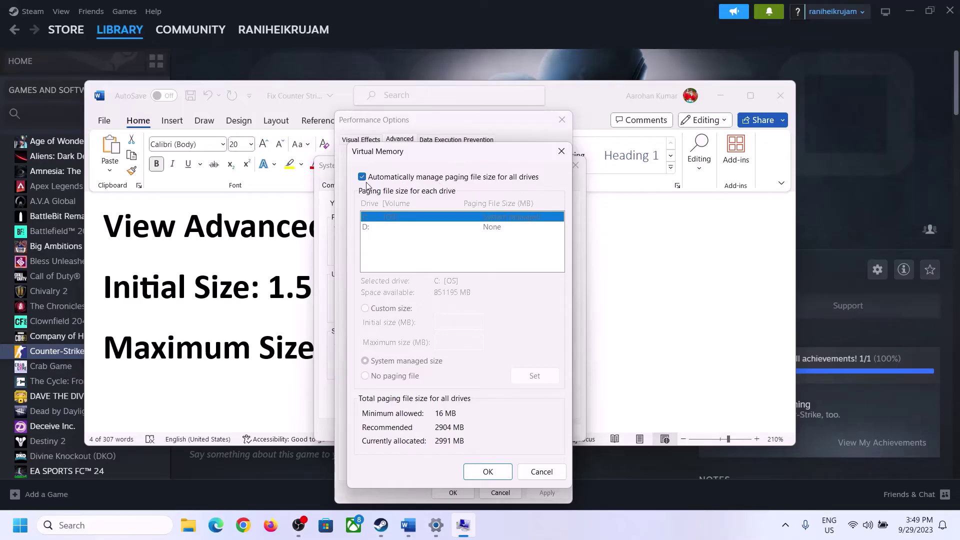
{"action": "left_click", "coordinate": [362, 177]}
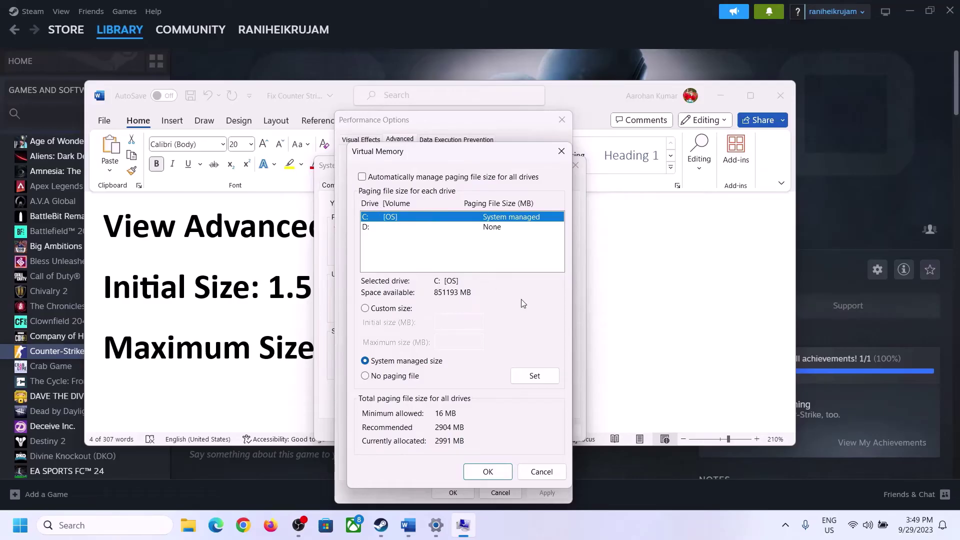
{"action": "left_click", "coordinate": [365, 309]}
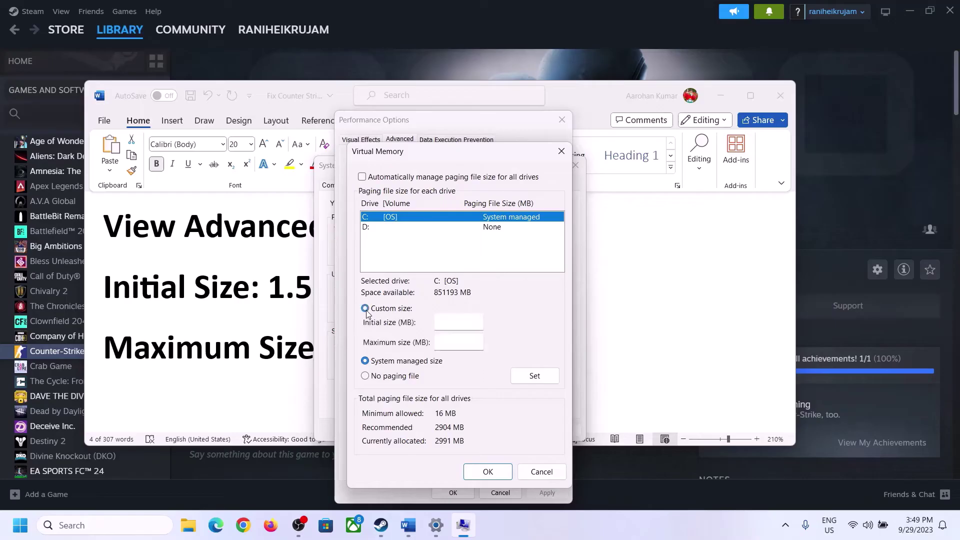
{"action": "left_click", "coordinate": [458, 323]}
{"action": "left_click", "coordinate": [259, 298]}
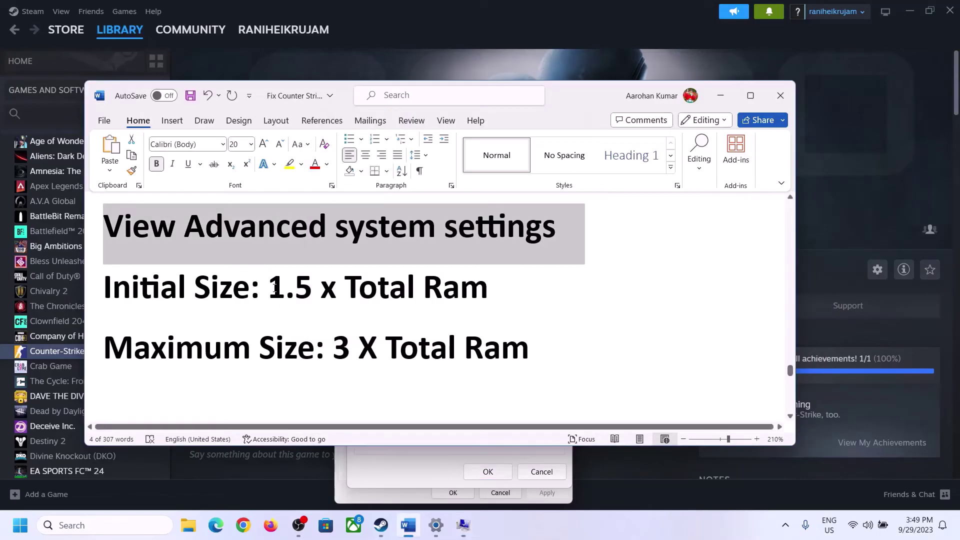
Check Settings > System > About for the installed RAM, which is 16.0 GB.
{"action": "left_click_drag", "start_coordinate": [274, 288], "coordinate": [445, 299]}
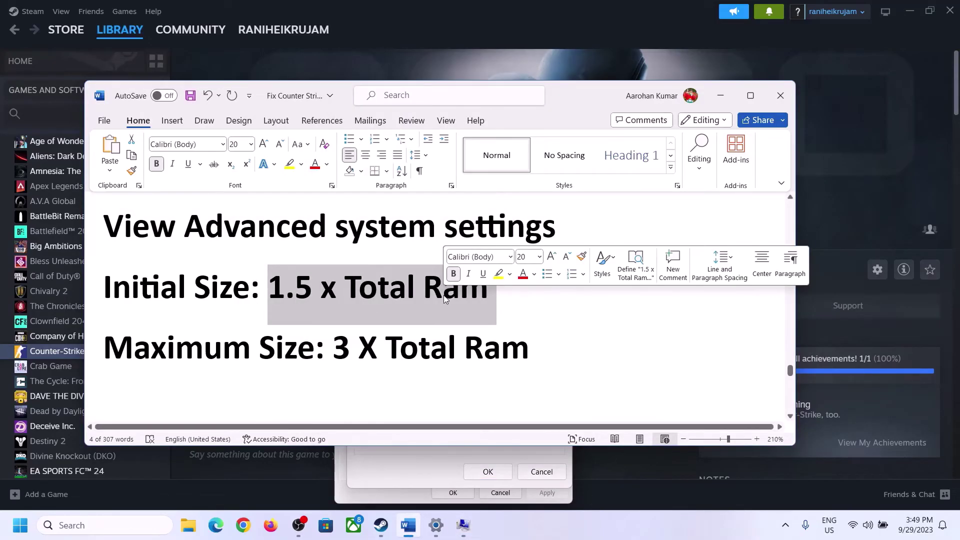
{"action": "left_click", "coordinate": [436, 526]}
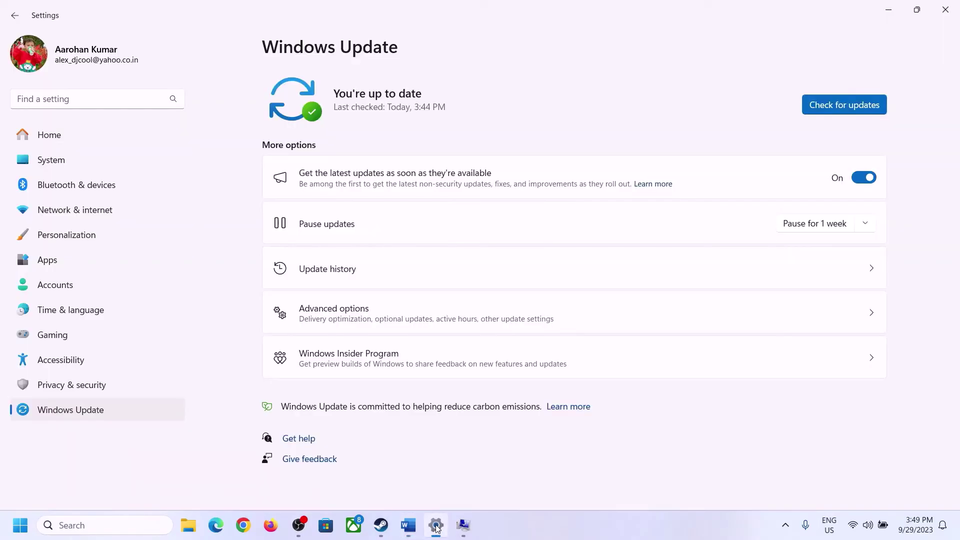
{"action": "left_click", "coordinate": [44, 161]}
{"action": "scroll", "coordinate": [353, 358], "scroll_direction": "down", "scroll_amount": 8}
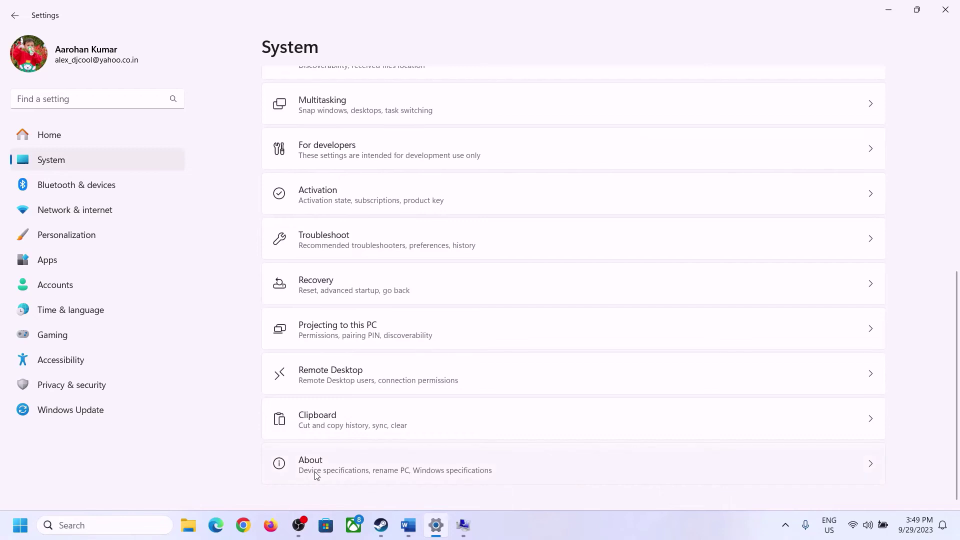
{"action": "left_click", "coordinate": [317, 471]}
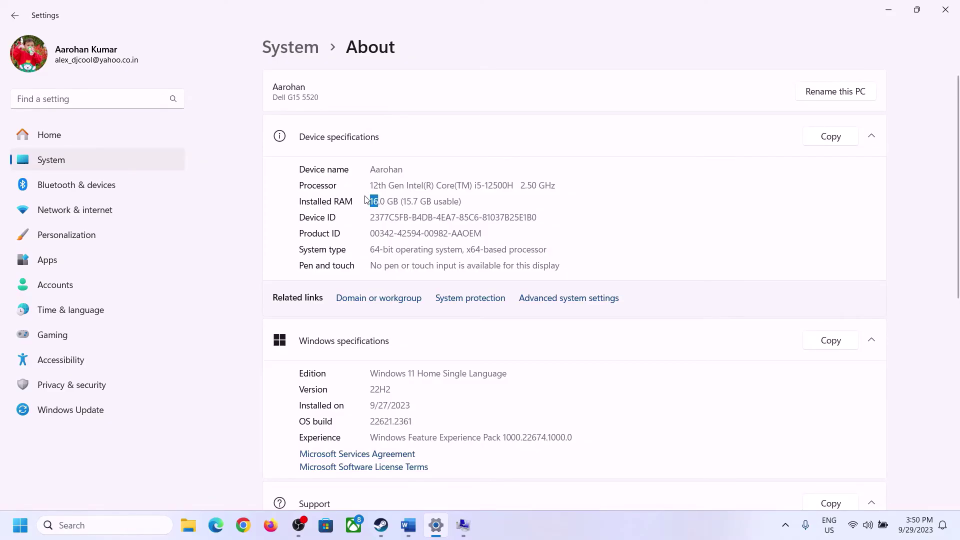
{"action": "left_click", "coordinate": [463, 527]}
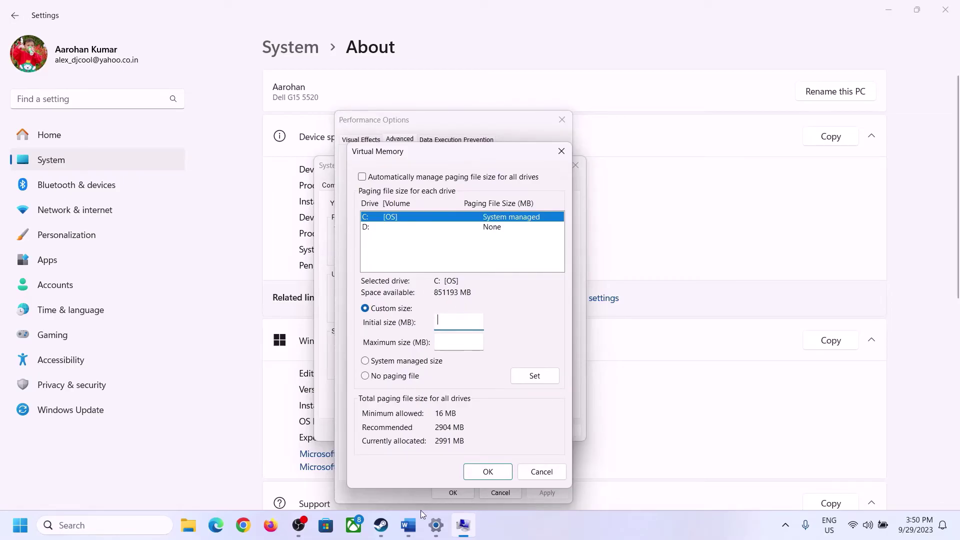
Launch Calculator through Run and place it on the right side of the screen.
{"action": "mouse_move", "coordinate": [436, 525]}
{"action": "left_click", "coordinate": [433, 460]}
{"action": "key", "text": "super+r"}
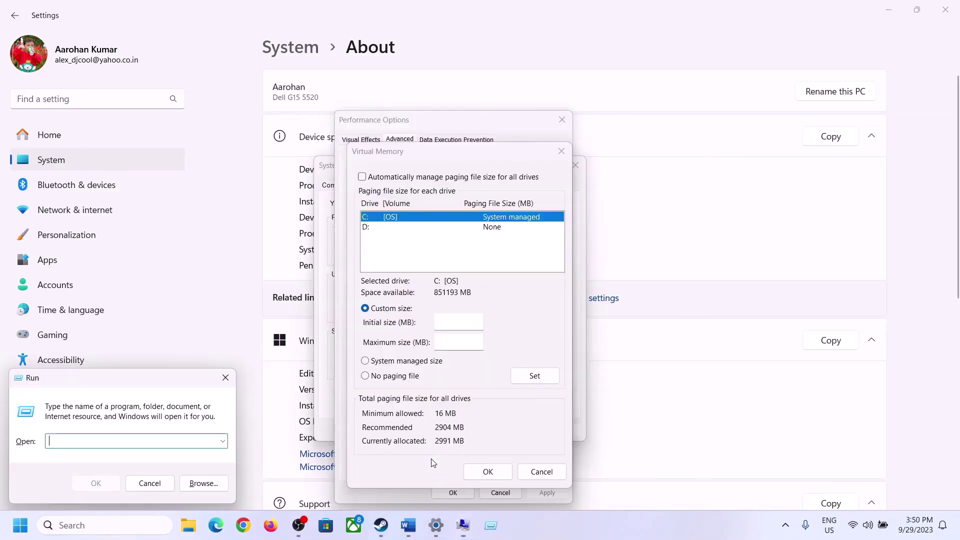
{"action": "type", "text": "calc"}
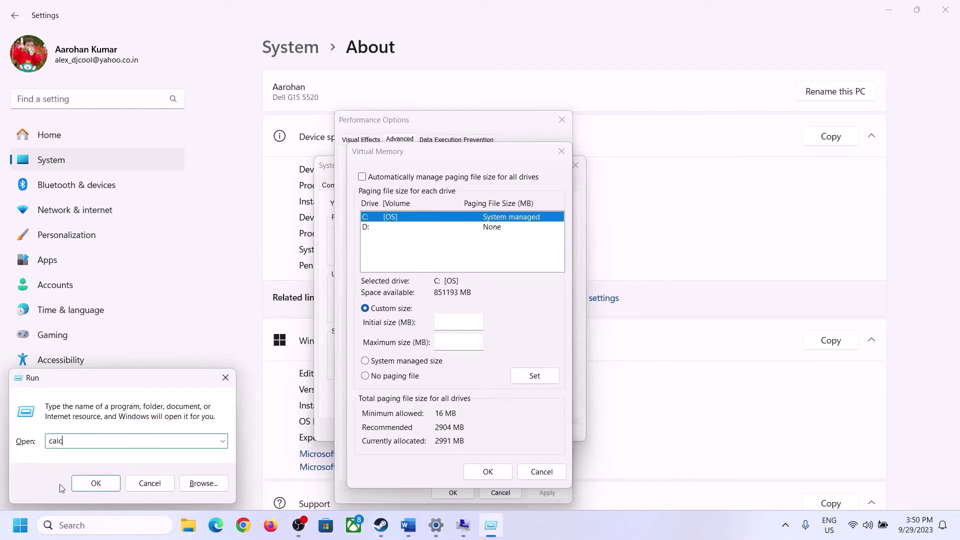
{"action": "left_click", "coordinate": [93, 483]}
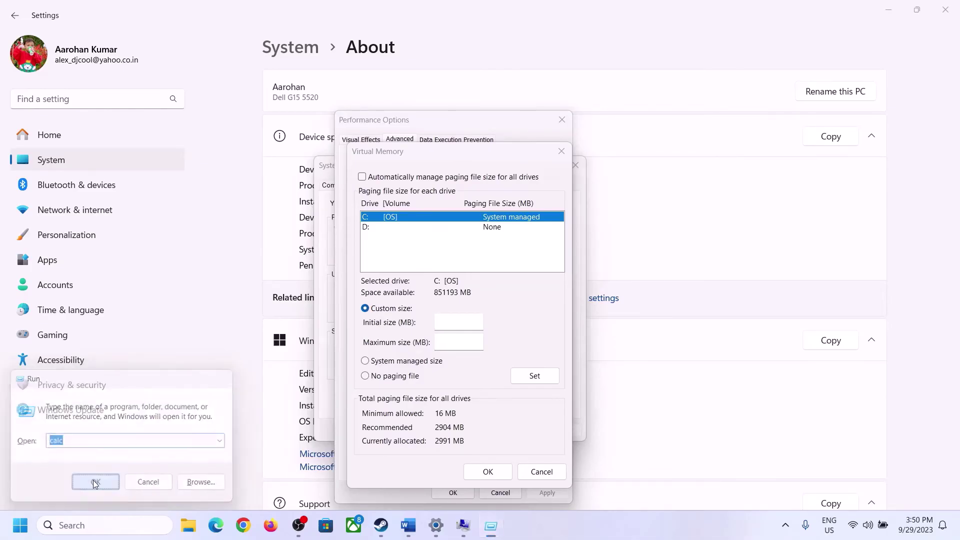
{"action": "left_click_drag", "start_coordinate": [118, 13], "coordinate": [699, 159]}
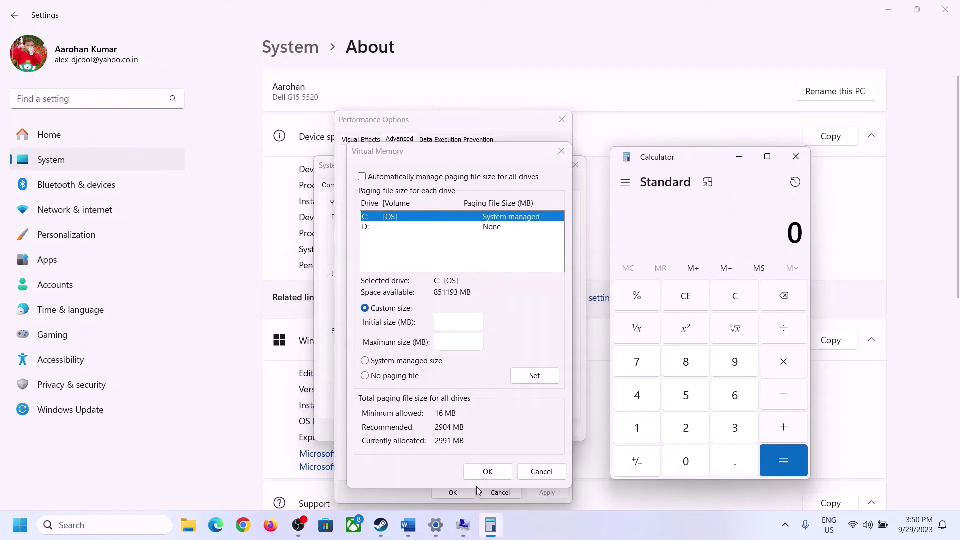
{"action": "left_click", "coordinate": [408, 526]}
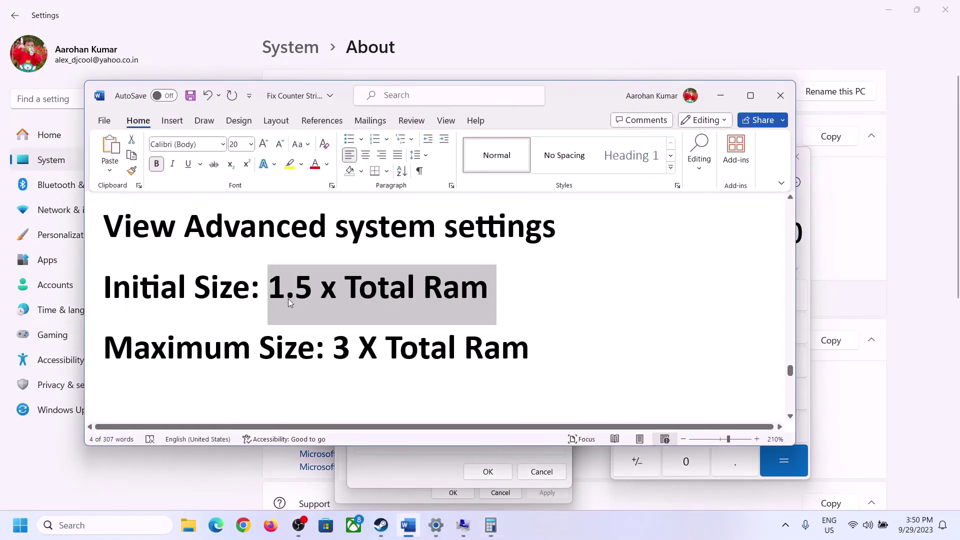
{"action": "left_click", "coordinate": [496, 529]}
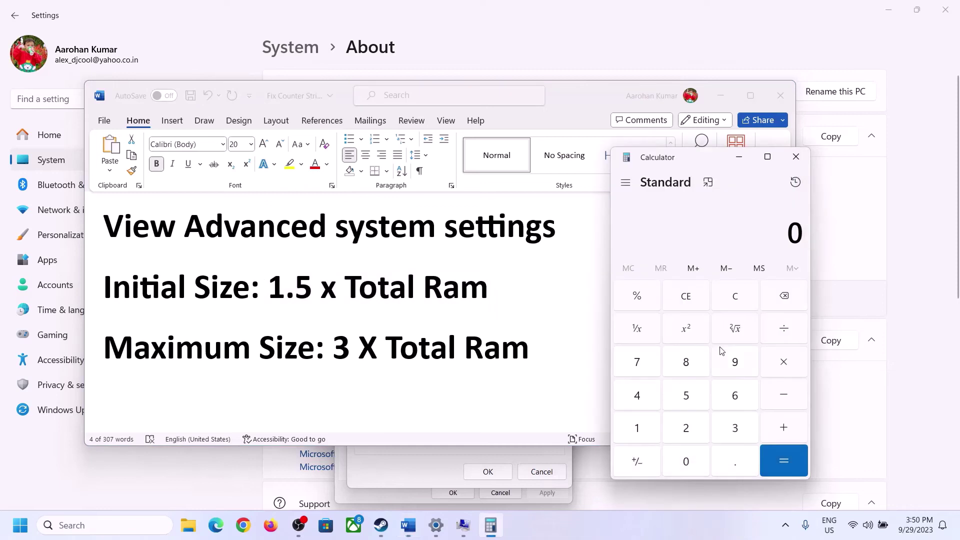
Compute 16 × 1024 = 16,384 in Calculator.
{"action": "left_click", "coordinate": [638, 429]}
{"action": "left_click", "coordinate": [734, 401]}
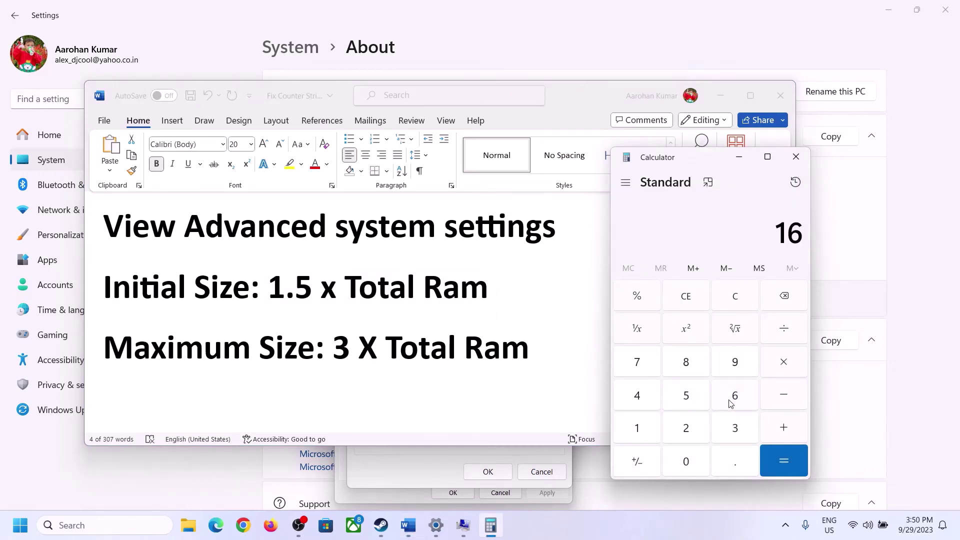
{"action": "left_click", "coordinate": [739, 307]}
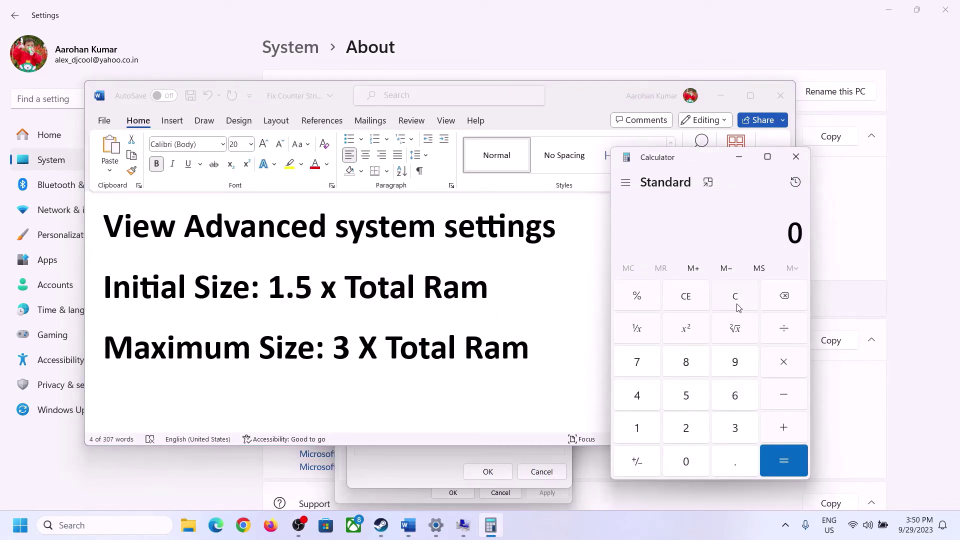
{"action": "left_click", "coordinate": [644, 429]}
{"action": "left_click", "coordinate": [720, 403]}
{"action": "left_click", "coordinate": [784, 367]}
{"action": "left_click", "coordinate": [637, 430]}
{"action": "left_click", "coordinate": [696, 471]}
{"action": "left_click", "coordinate": [686, 432]}
{"action": "left_click", "coordinate": [646, 403]}
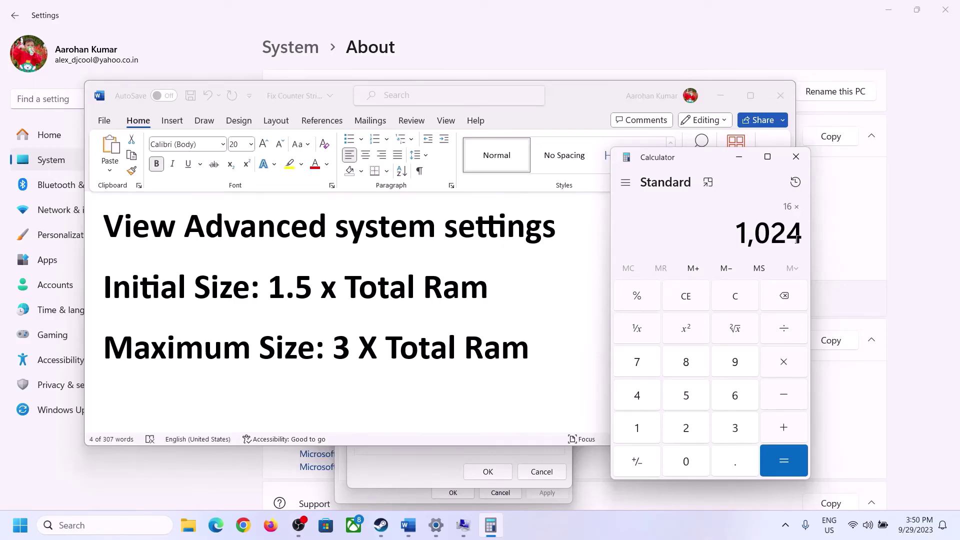
{"action": "left_click", "coordinate": [783, 461]}
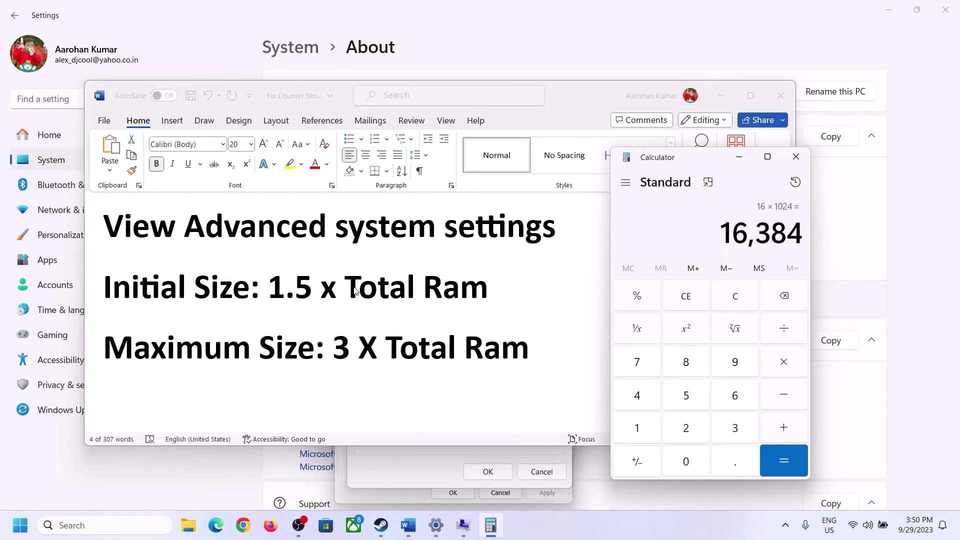
Multiply by 1.5 for 24,576 and enter 24576 as the Initial size (MB).
{"action": "left_click", "coordinate": [787, 368]}
{"action": "left_click", "coordinate": [648, 431]}
{"action": "left_click", "coordinate": [732, 468]}
{"action": "left_click", "coordinate": [690, 400]}
{"action": "left_click", "coordinate": [784, 458]}
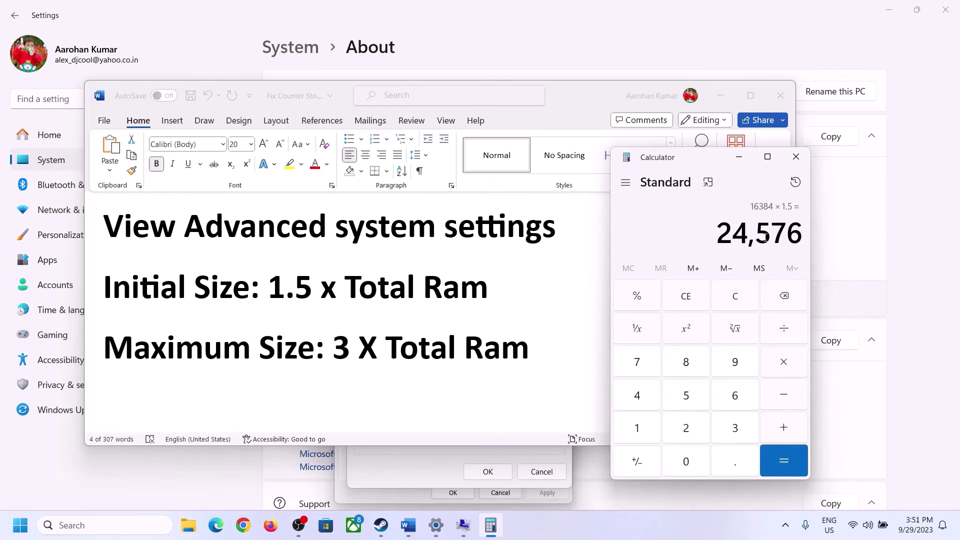
{"action": "left_click", "coordinate": [425, 467]}
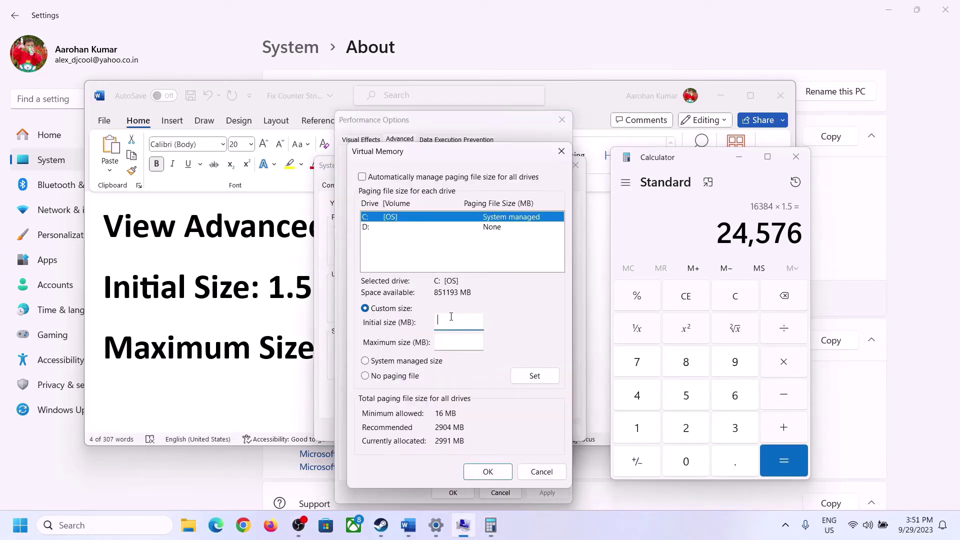
{"action": "type", "text": "24576"}
{"action": "left_click", "coordinate": [481, 342]}
Clear Calculator and recheck the size formulas and the 16 GB installed RAM.
{"action": "left_click", "coordinate": [280, 354]}
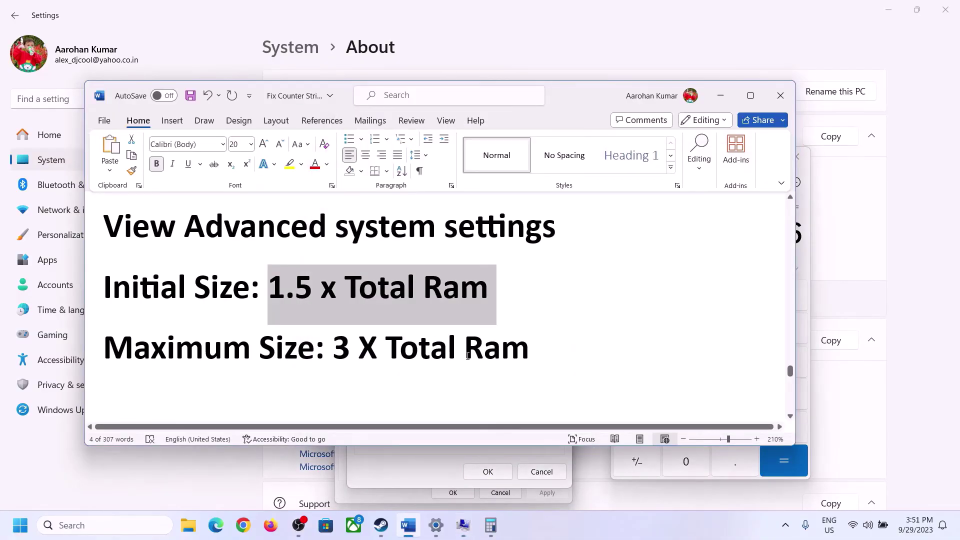
{"action": "left_click", "coordinate": [811, 302]}
{"action": "left_click", "coordinate": [744, 297]}
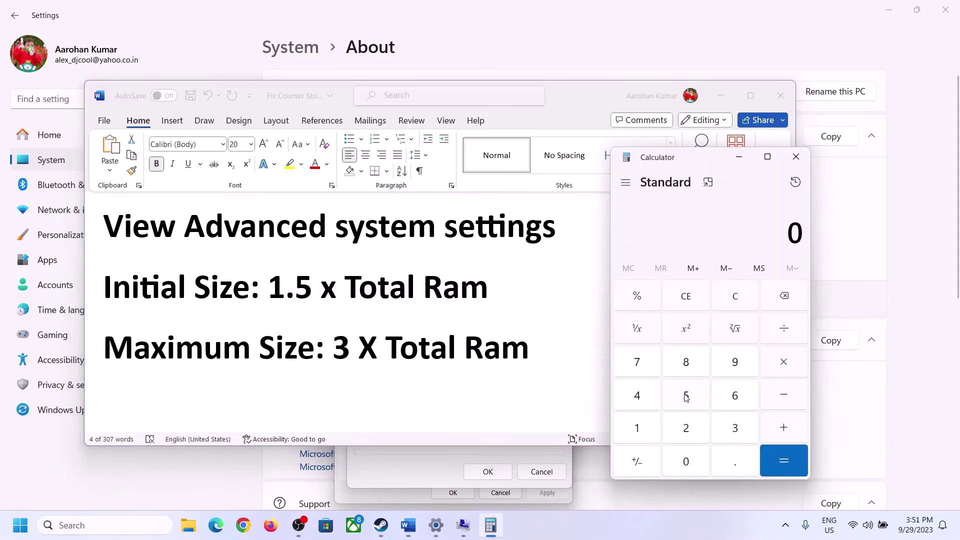
{"action": "left_click", "coordinate": [436, 525]}
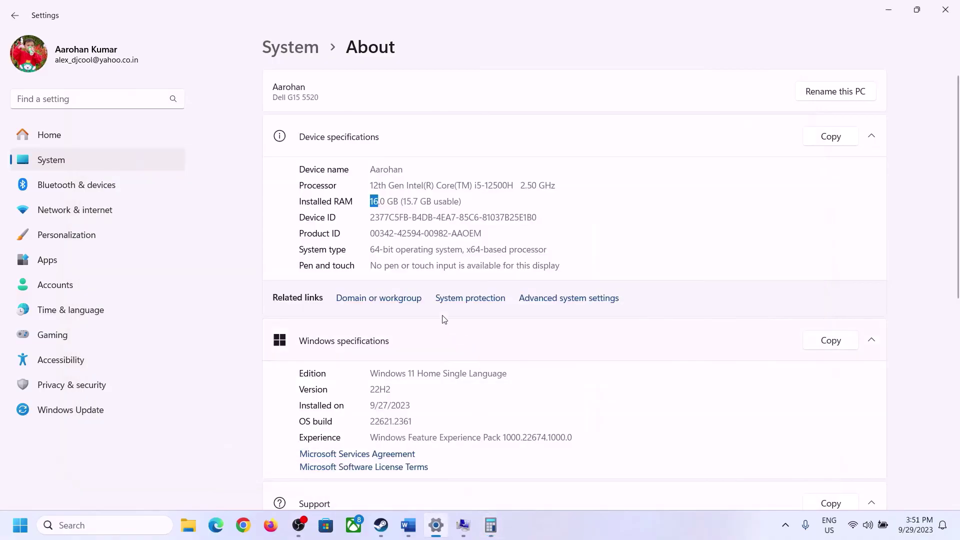
{"action": "left_click", "coordinate": [491, 525]}
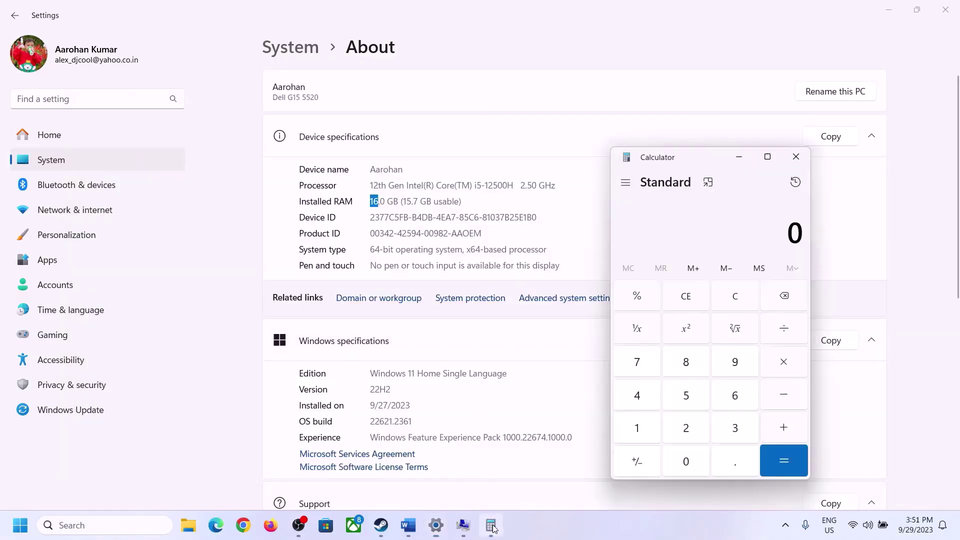
Recompute 16 × 1024 = 16,384 in Calculator.
{"action": "left_click", "coordinate": [646, 425]}
{"action": "left_click", "coordinate": [732, 396]}
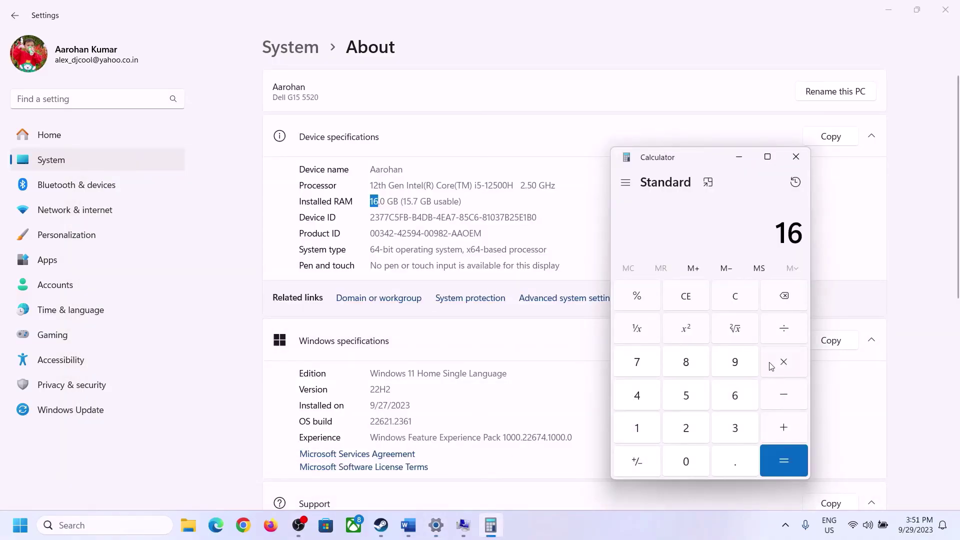
{"action": "left_click", "coordinate": [780, 362]}
{"action": "left_click", "coordinate": [642, 425]}
{"action": "left_click", "coordinate": [680, 459]}
{"action": "left_click", "coordinate": [685, 426]}
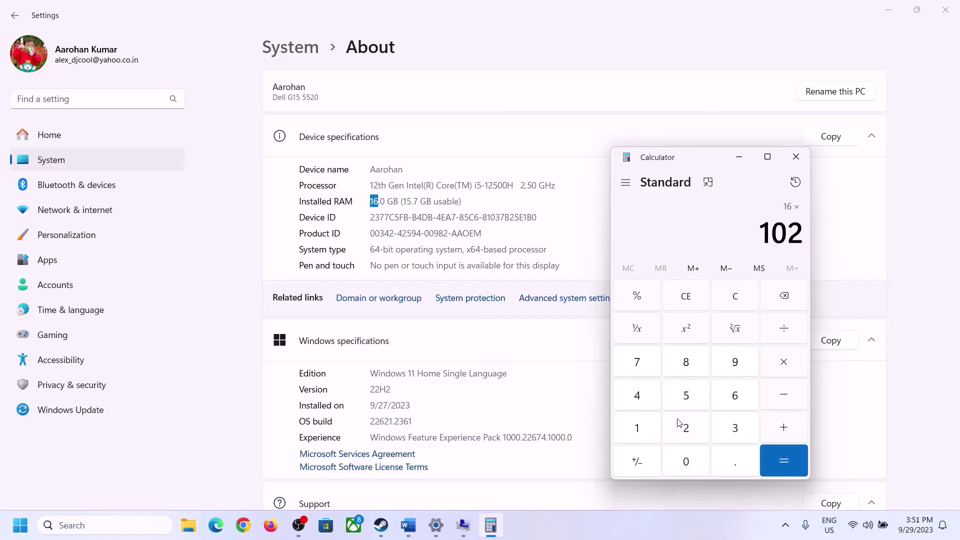
{"action": "left_click", "coordinate": [638, 396]}
{"action": "left_click", "coordinate": [776, 460]}
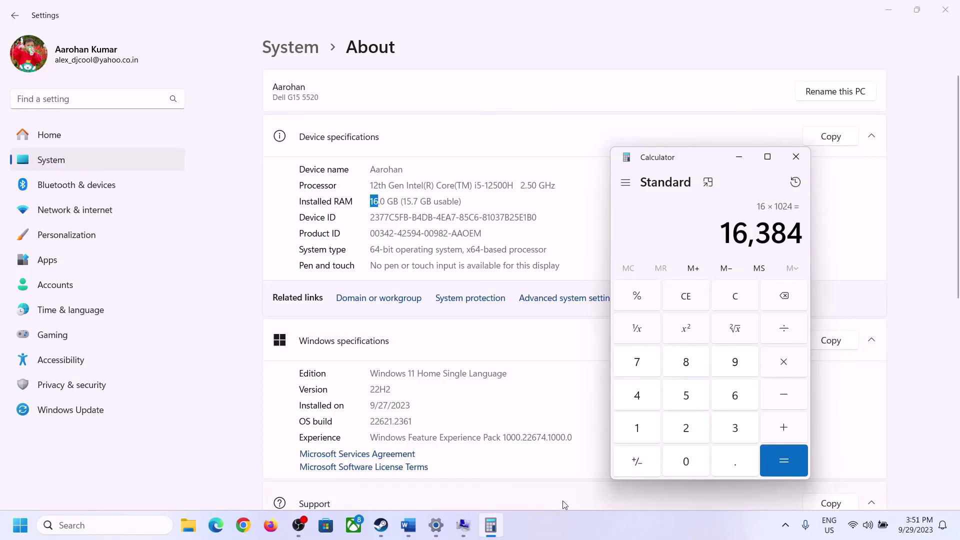
Multiply 16,384 by 3 to get the 49,152 MB maximum size.
{"action": "left_click", "coordinate": [409, 526]}
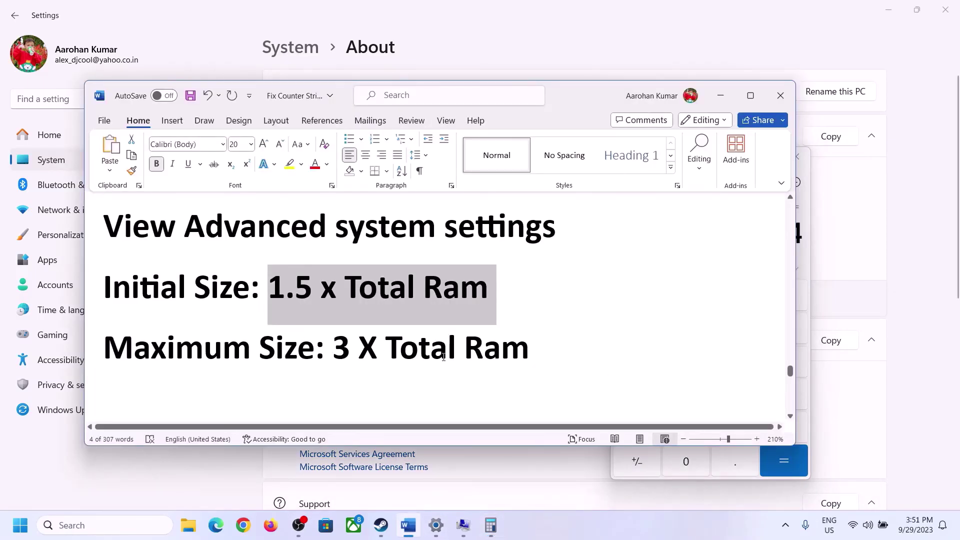
{"action": "left_click", "coordinate": [490, 525]}
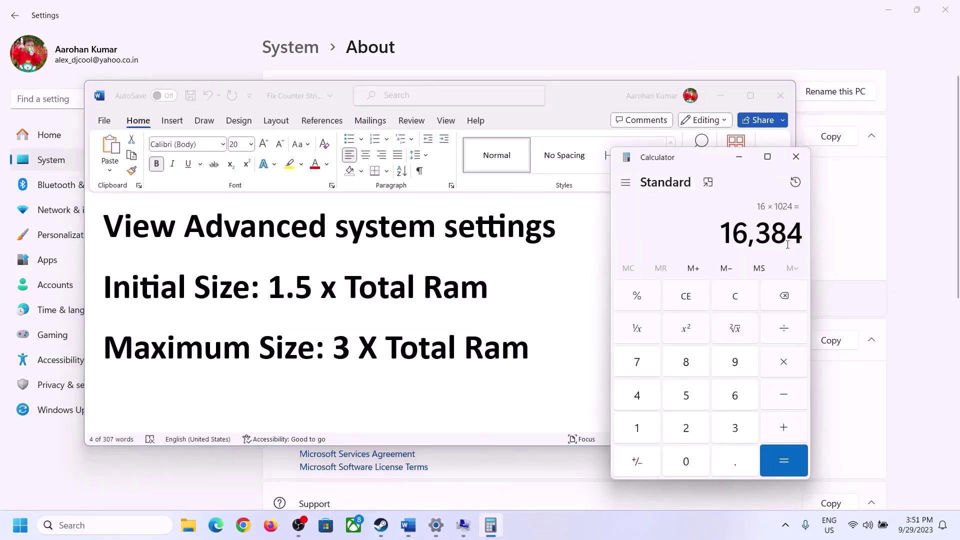
{"action": "left_click", "coordinate": [786, 368]}
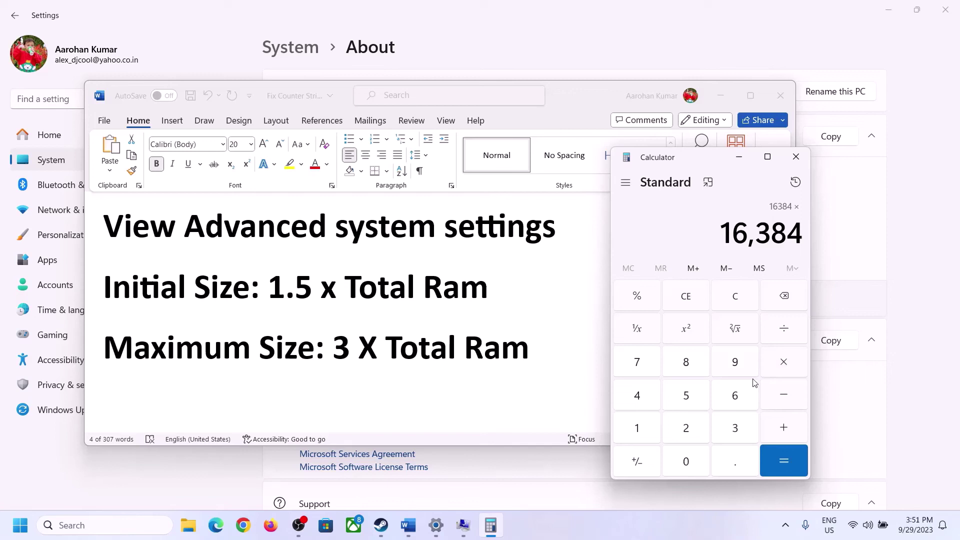
{"action": "left_click", "coordinate": [724, 430]}
{"action": "left_click", "coordinate": [789, 459]}
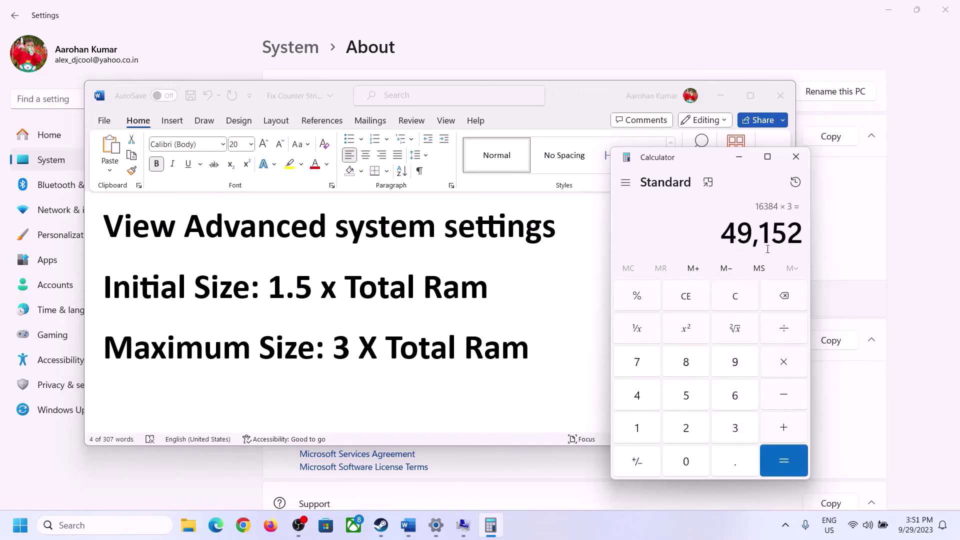
Enter 49152 as Maximum size, apply 24576–49152 MB to drive C and confirm.
{"action": "left_click", "coordinate": [463, 526]}
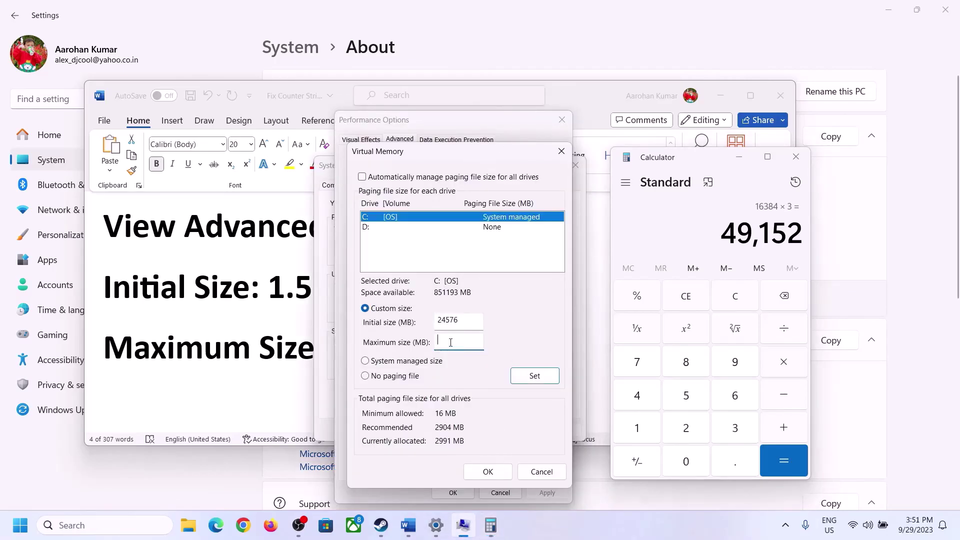
{"action": "type", "text": "49152"}
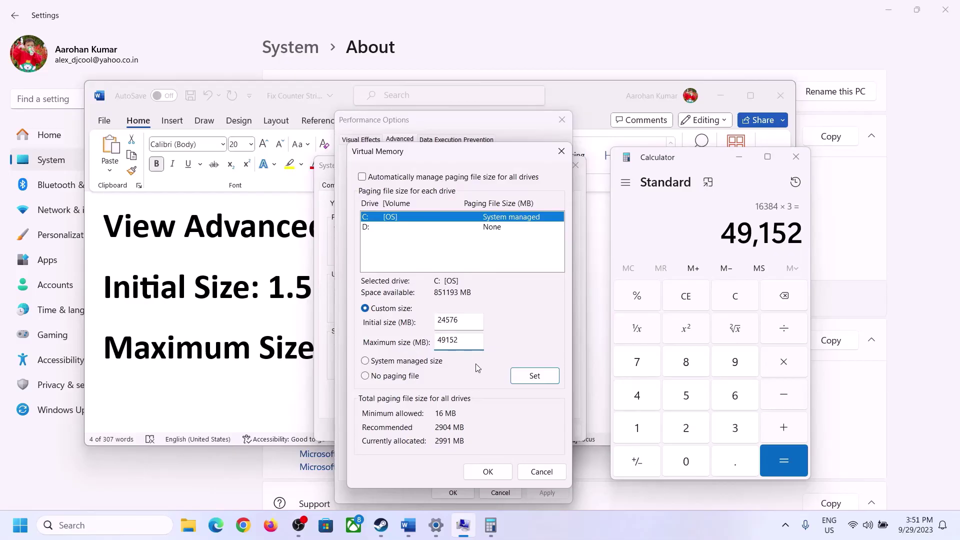
{"action": "left_click", "coordinate": [534, 378]}
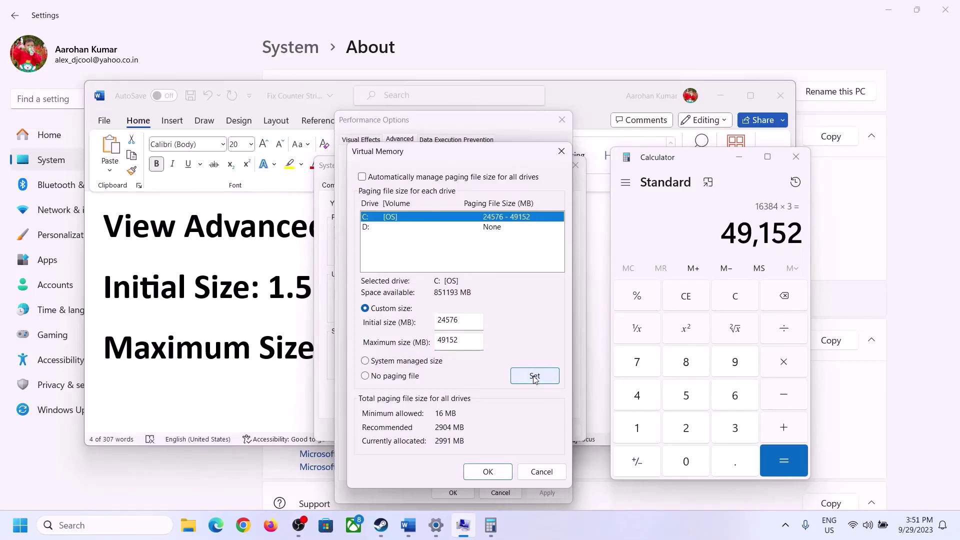
{"action": "left_click", "coordinate": [489, 472]}
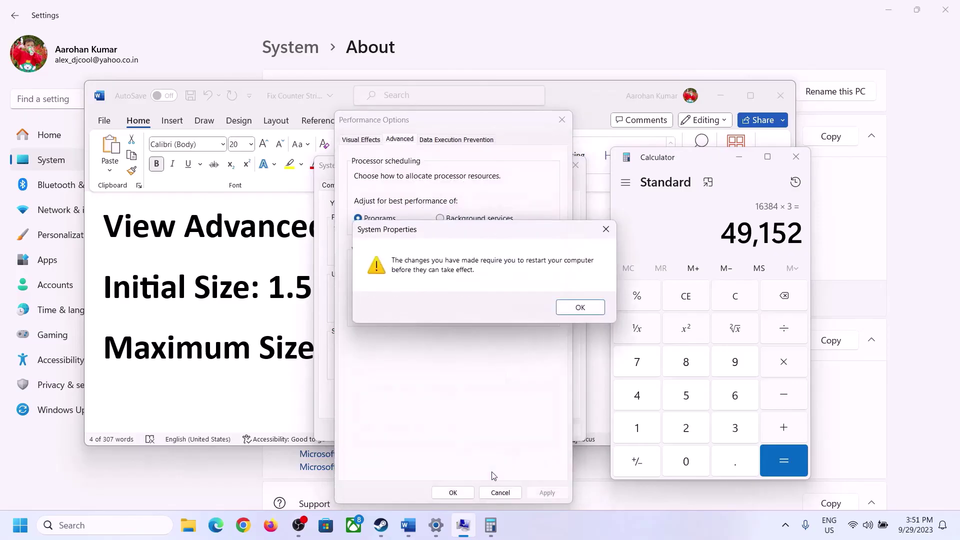
Dismiss the restart notices and close Performance Options and System Properties without restarting.
{"action": "left_click", "coordinate": [595, 309]}
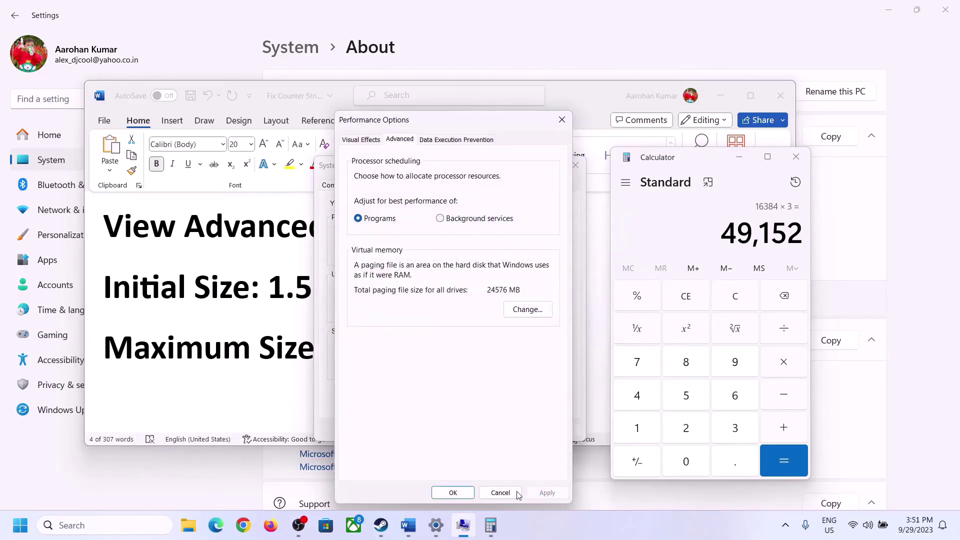
{"action": "left_click", "coordinate": [453, 493]}
{"action": "left_click", "coordinate": [450, 429]}
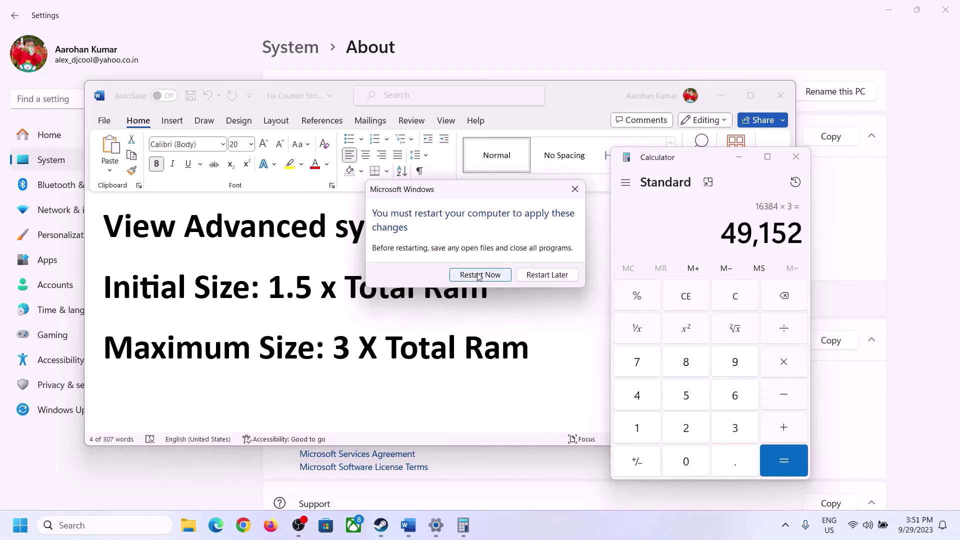
{"action": "left_click", "coordinate": [575, 189]}
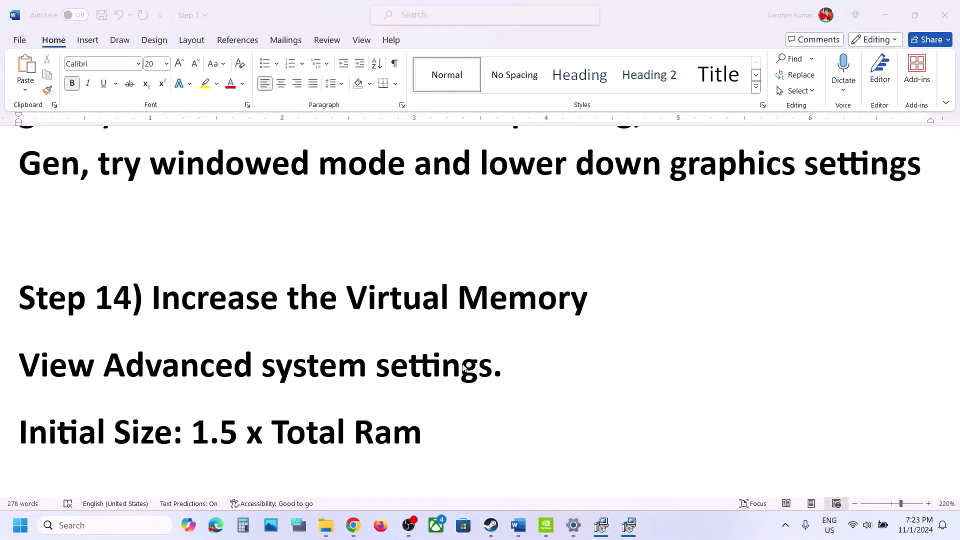
Scroll to Step 15, highlight 'Uninstall', and open the game's actions in Steam.
{"action": "scroll", "coordinate": [353, 300], "scroll_direction": "down", "scroll_amount": 5}
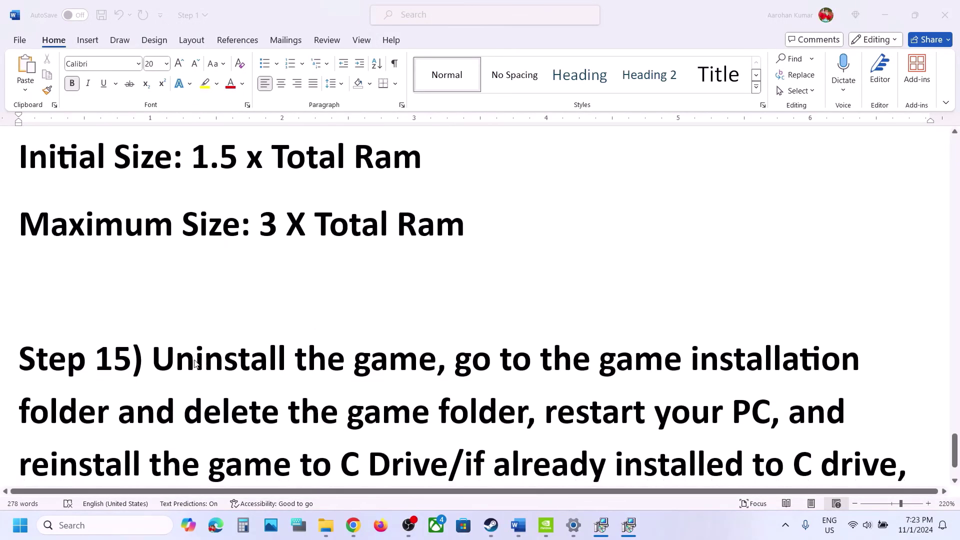
{"action": "left_click", "coordinate": [195, 364]}
{"action": "scroll", "coordinate": [180, 325], "scroll_direction": "down", "scroll_amount": 2}
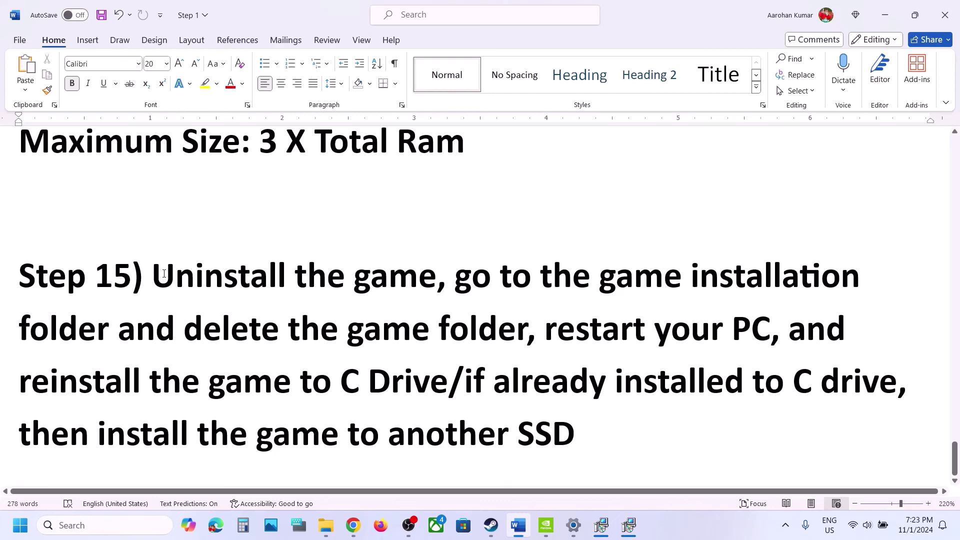
{"action": "double_click", "coordinate": [164, 274]}
{"action": "mouse_move", "coordinate": [489, 534]}
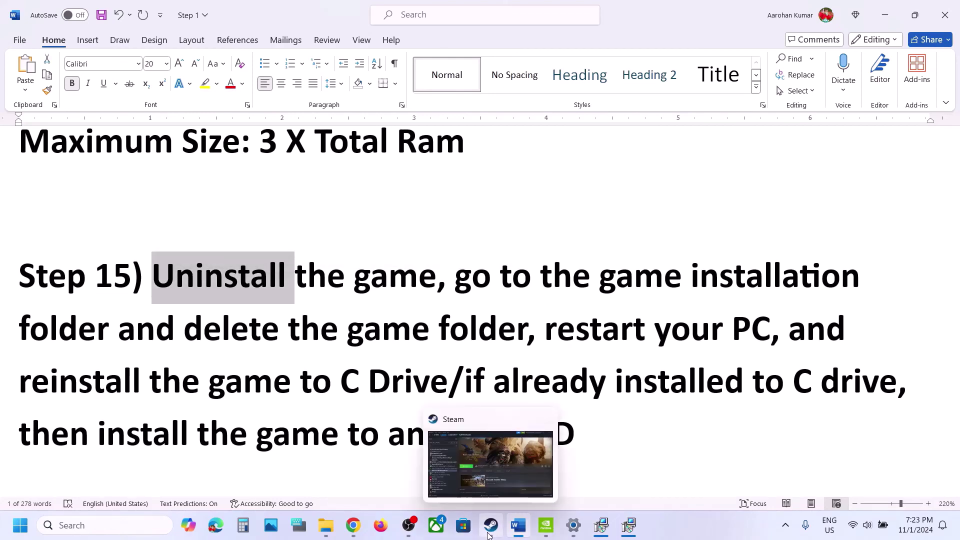
{"action": "left_click", "coordinate": [501, 534]}
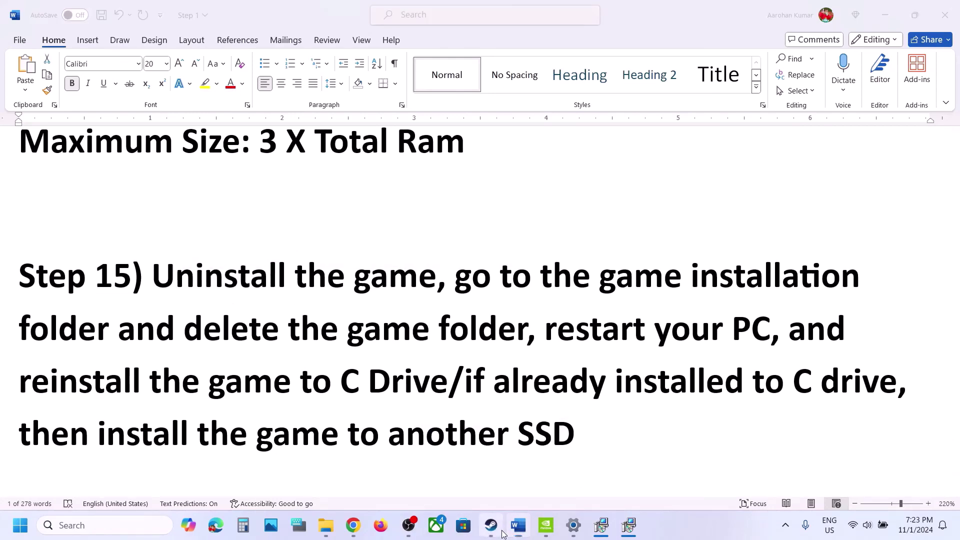
{"action": "right_click", "coordinate": [146, 310]}
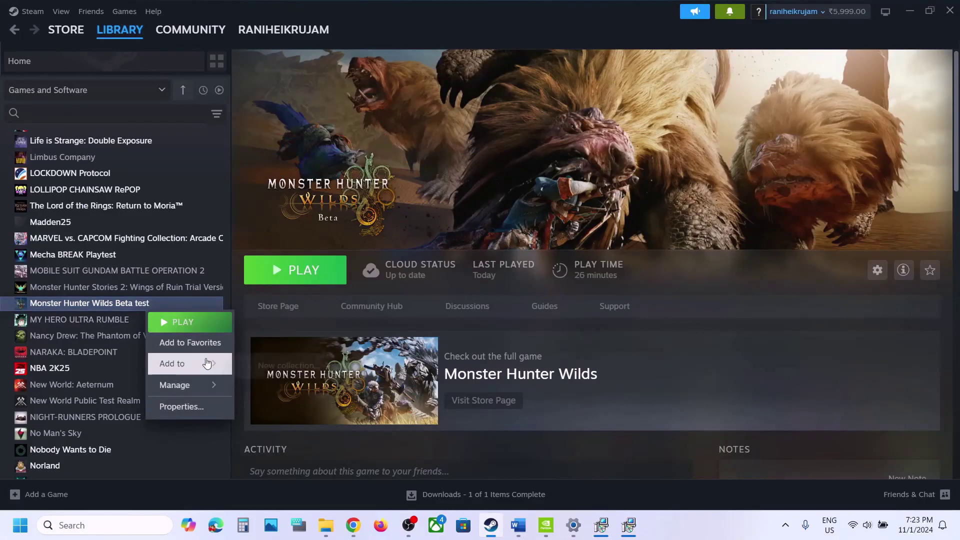
{"action": "mouse_move", "coordinate": [191, 385]}
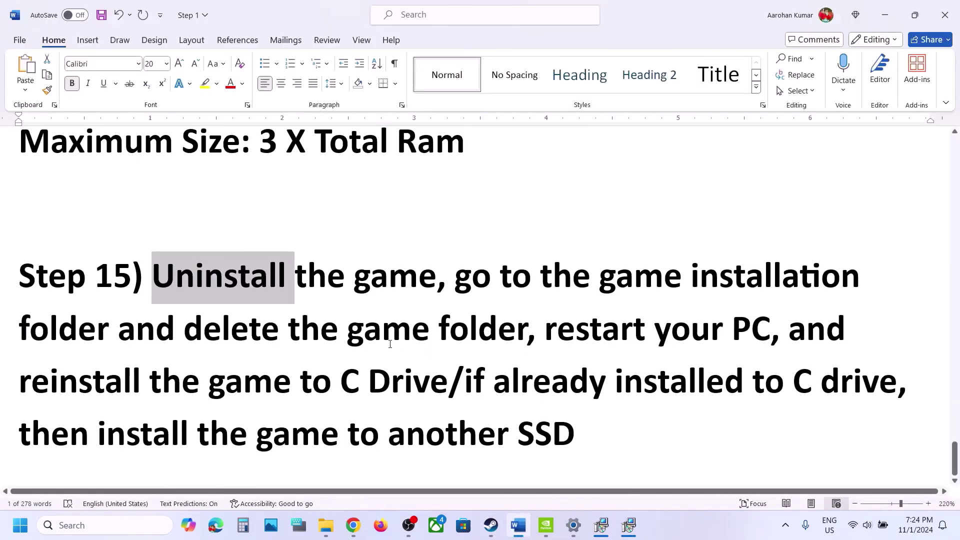
Highlight Step 15's parts on deleting the game folder and reinstalling to C drive or another SSD.
{"action": "left_click_drag", "start_coordinate": [459, 280], "coordinate": [620, 331]}
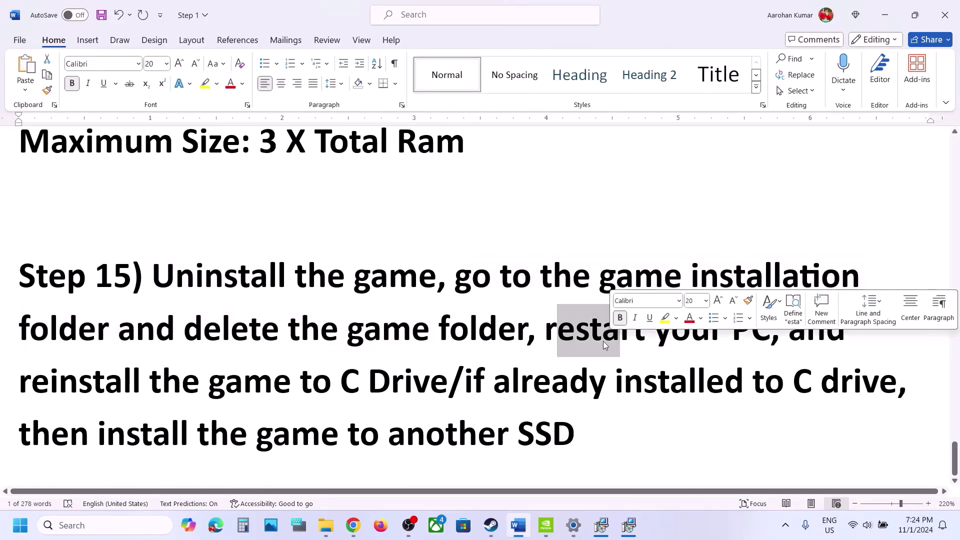
{"action": "left_click_drag", "start_coordinate": [296, 372], "coordinate": [444, 383]}
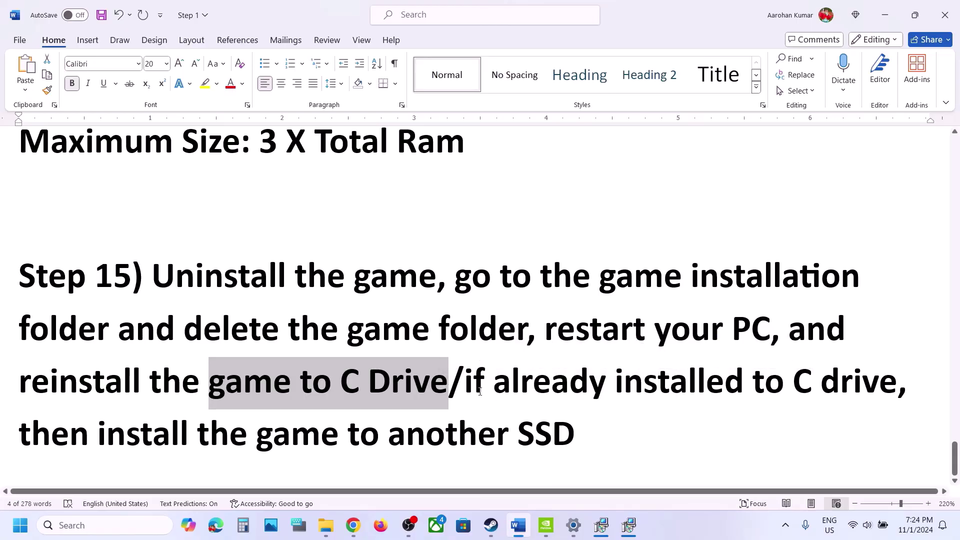
{"action": "left_click_drag", "start_coordinate": [470, 386], "coordinate": [602, 446]}
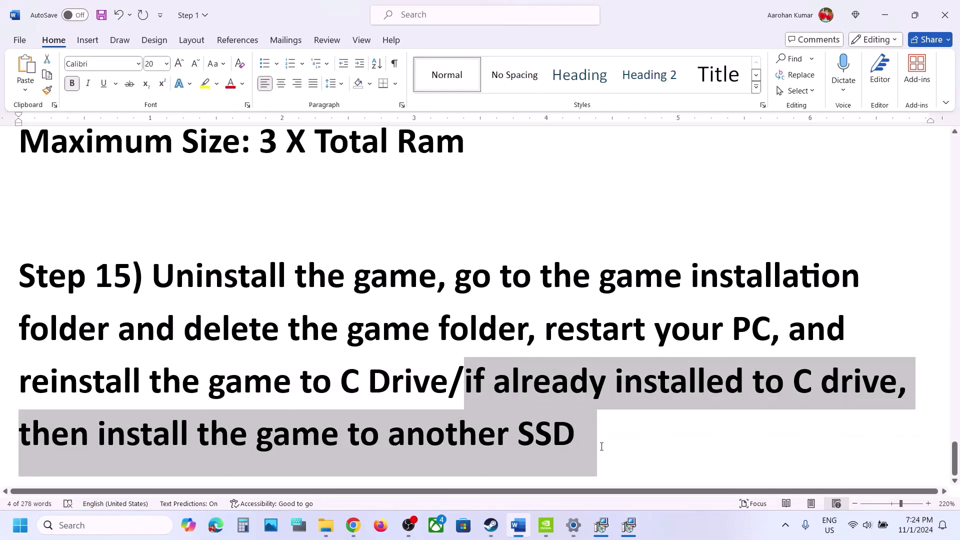
{"action": "left_click", "coordinate": [602, 446]}
{"action": "key", "text": "alt+Tab"}
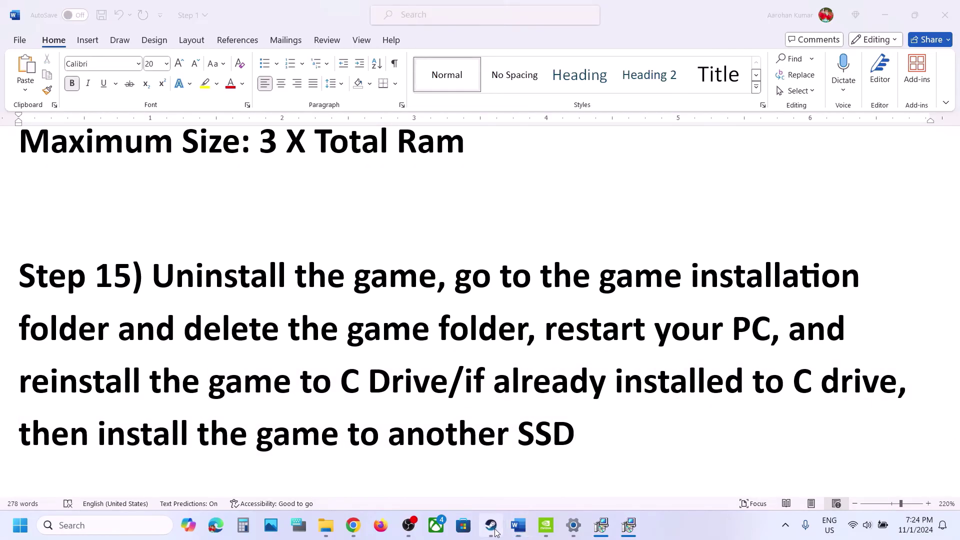